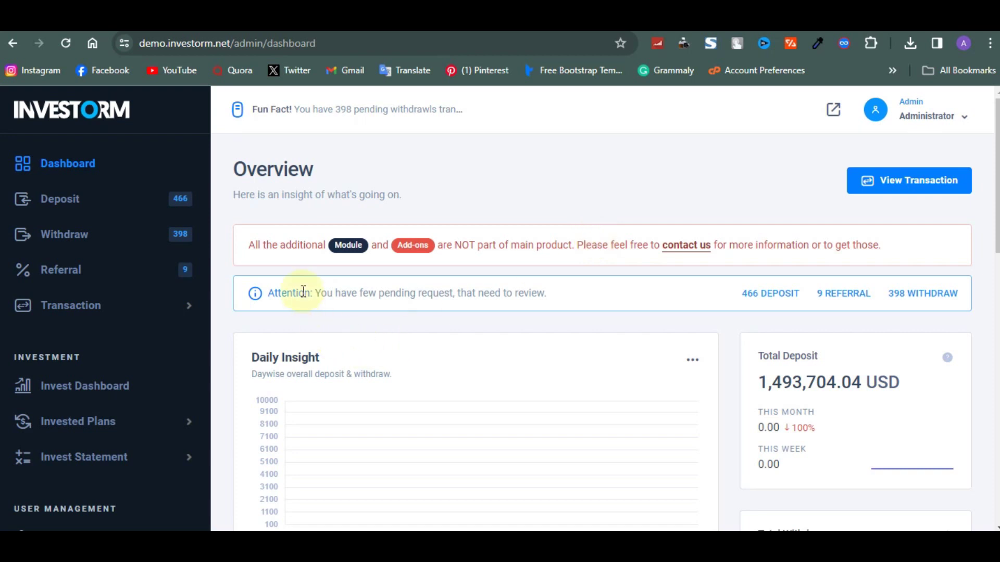
# Open the Investorm deposits list and filter it to deposits on hold.
pyautogui.scroll(-1, 299, 290)
pyautogui.scroll(-1, 303, 291)
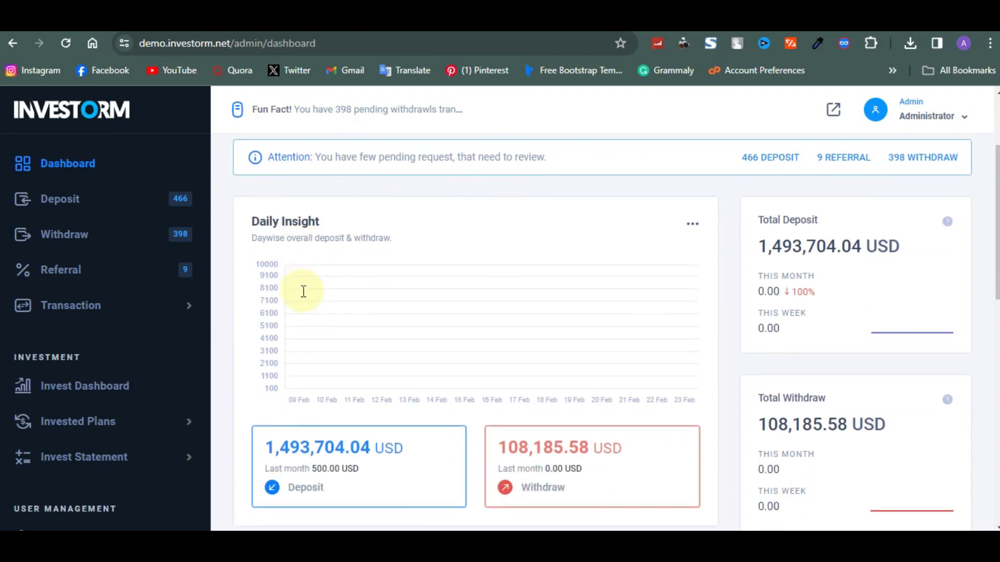
pyautogui.scroll(-4, 303, 291)
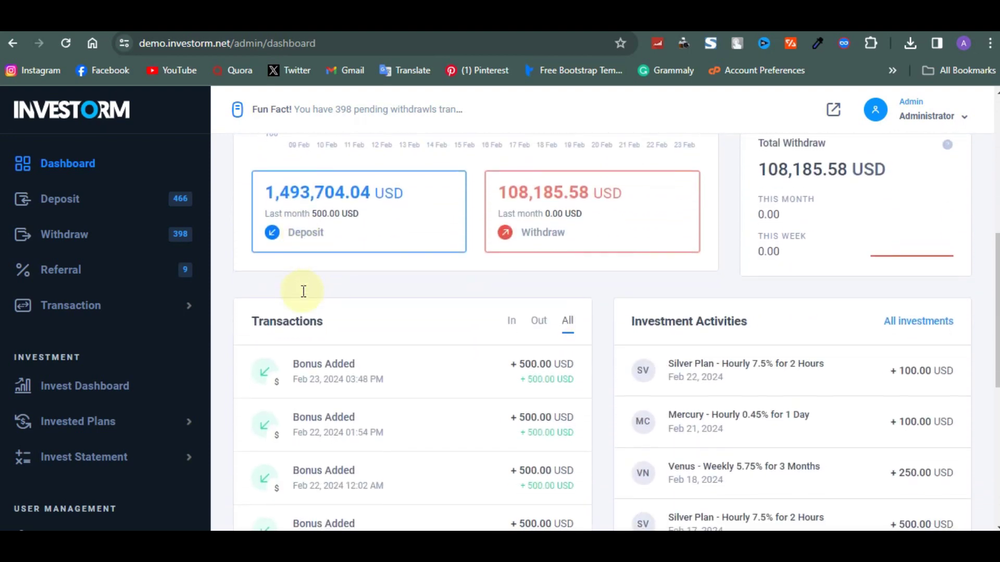
pyautogui.scroll(-1, 303, 291)
pyautogui.scroll(-2, 304, 292)
pyautogui.scroll(-3, 302, 290)
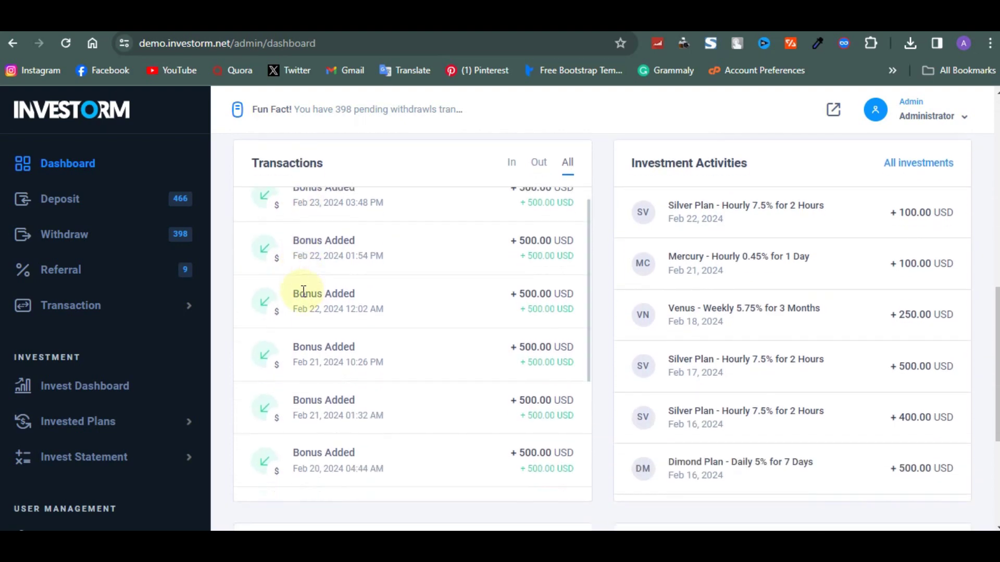
pyautogui.scroll(-4, 223, 381)
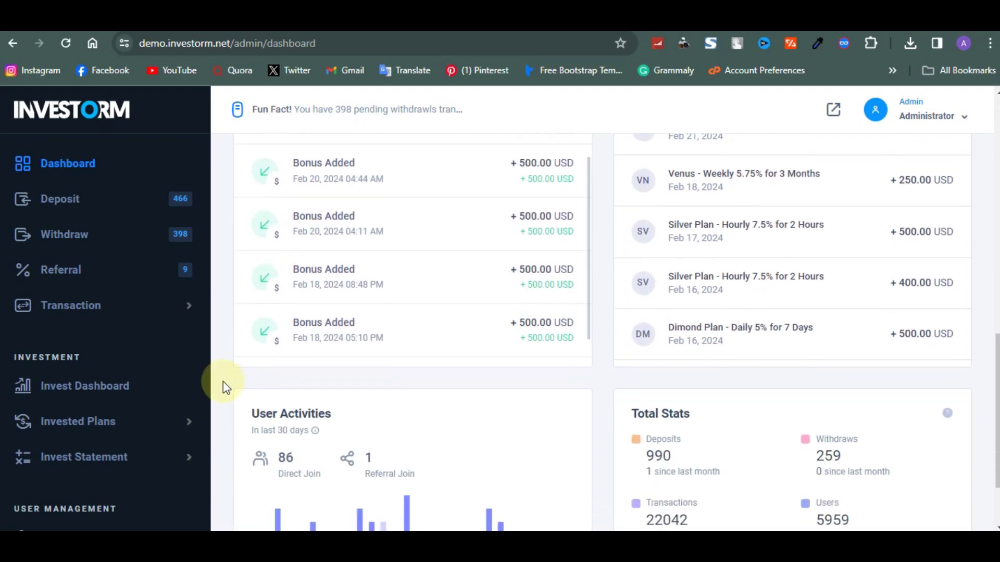
pyautogui.scroll(10, 223, 381)
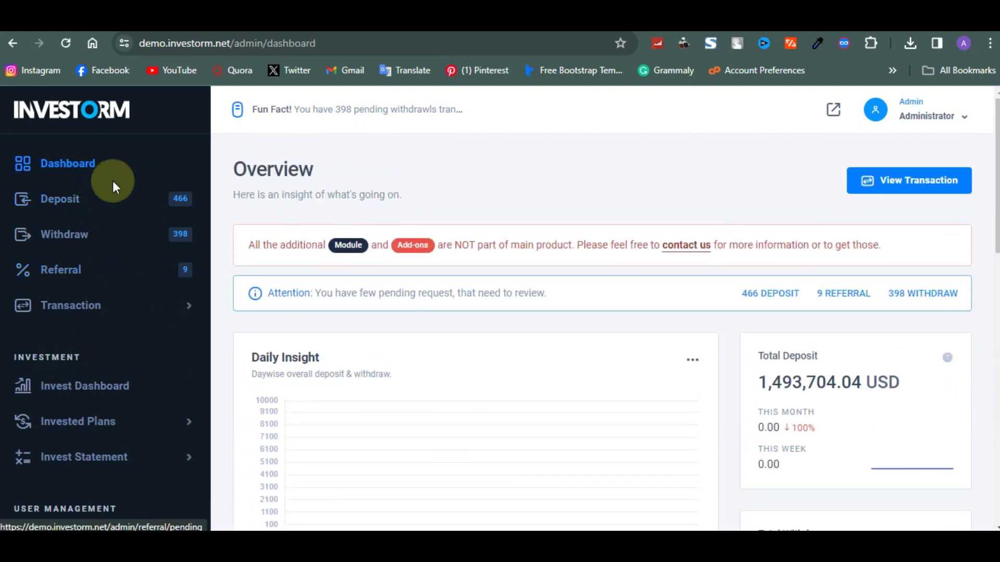
pyautogui.scroll(-1, 105, 207)
pyautogui.scroll(1, 107, 208)
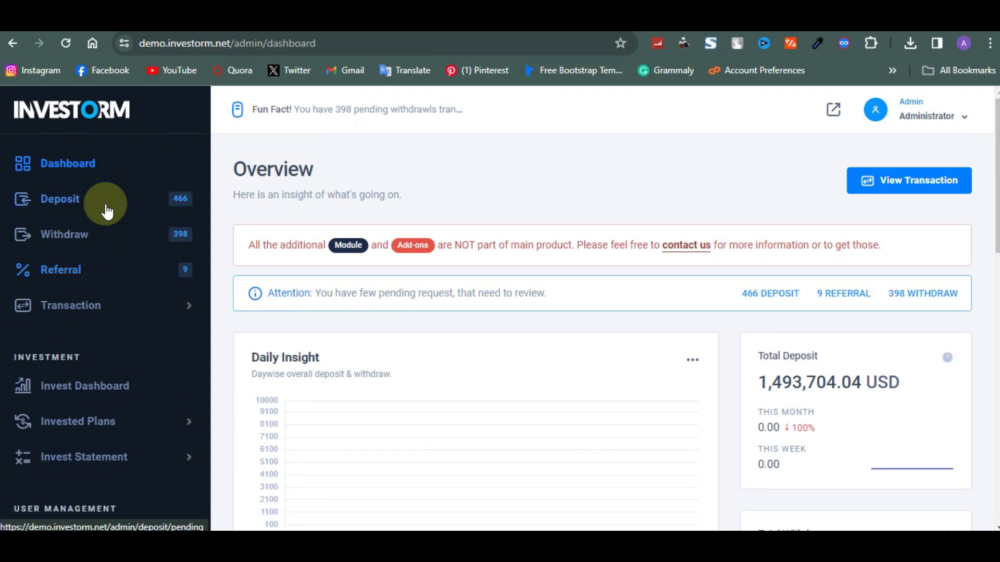
pyautogui.click(95, 208)
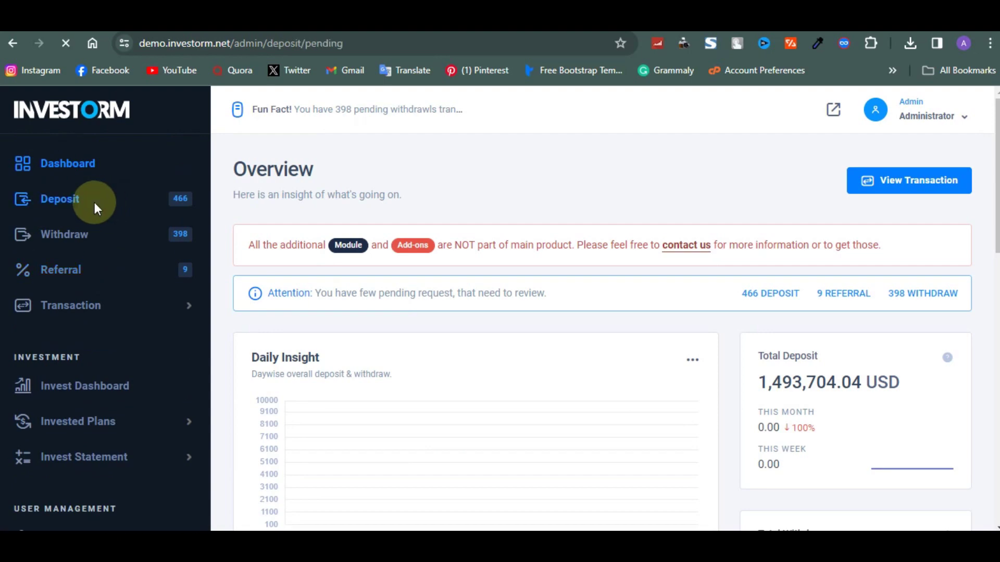
pyautogui.scroll(-4, 301, 361)
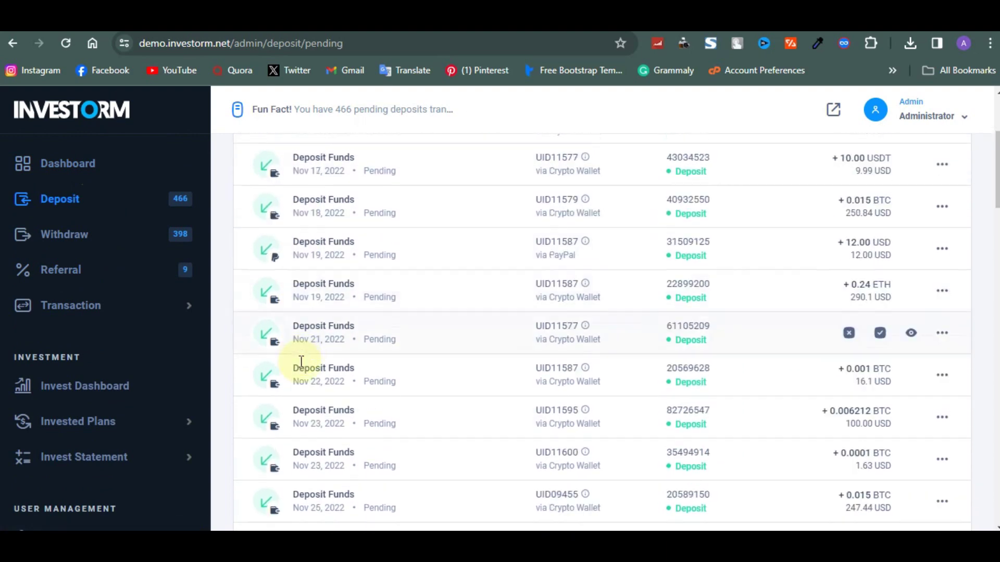
pyautogui.scroll(4, 290, 384)
pyautogui.click(390, 245)
# Open General Settings under Application Settings, showing the (UTC+06:00) Dhaka time zone.
pyautogui.scroll(-3, 366, 320)
pyautogui.scroll(-10, 366, 320)
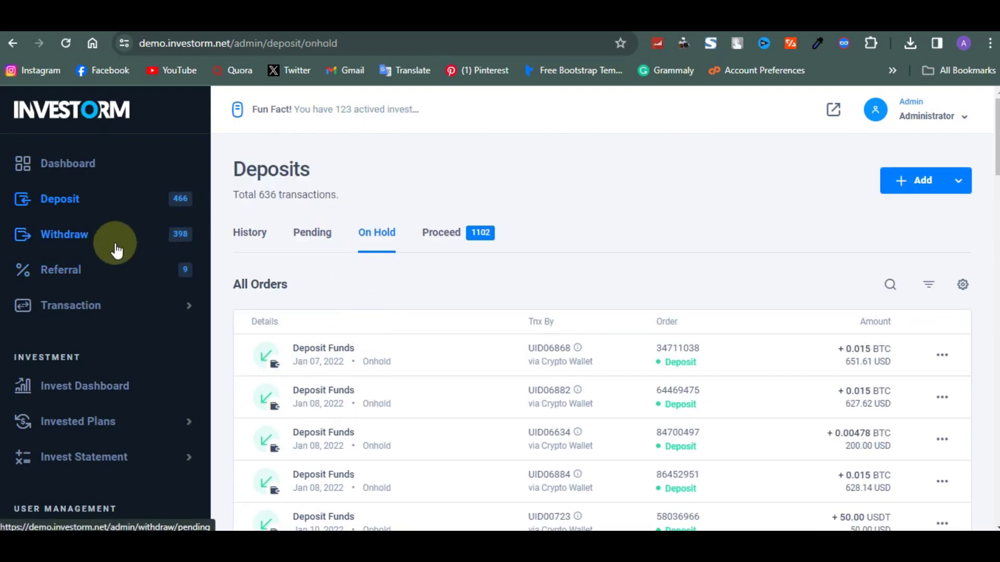
pyautogui.scroll(-4, 103, 339)
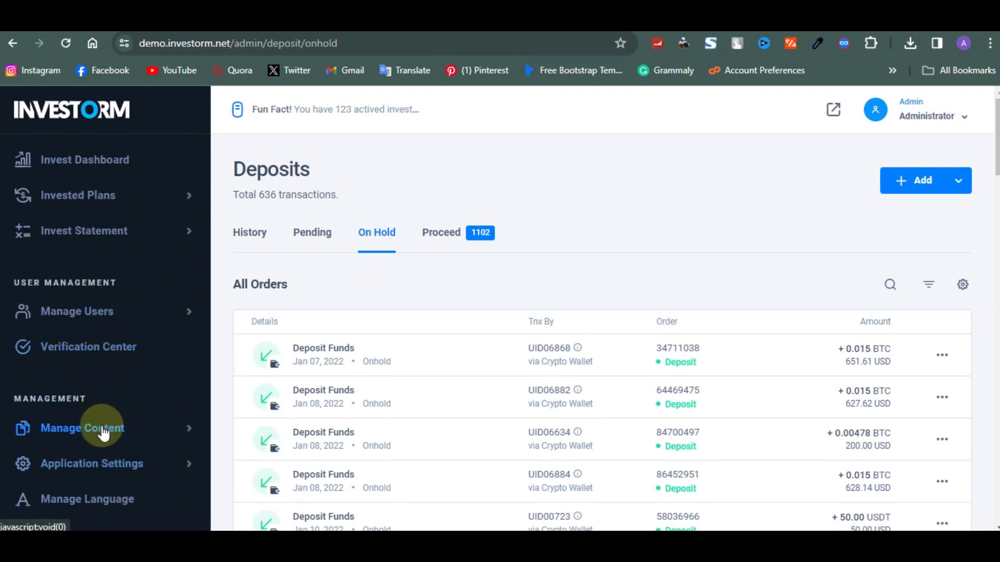
pyautogui.click(90, 462)
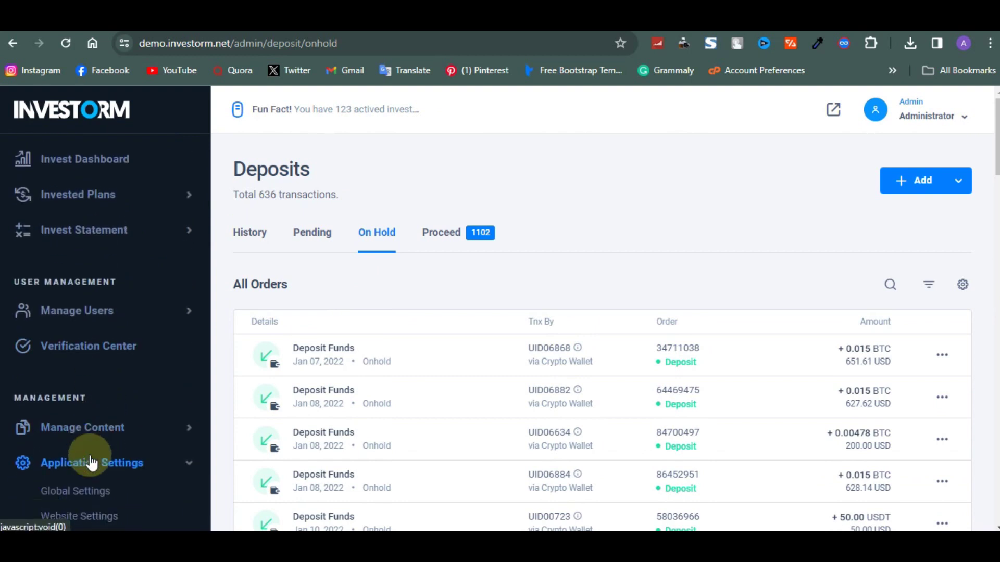
pyautogui.scroll(-1, 91, 459)
pyautogui.click(90, 444)
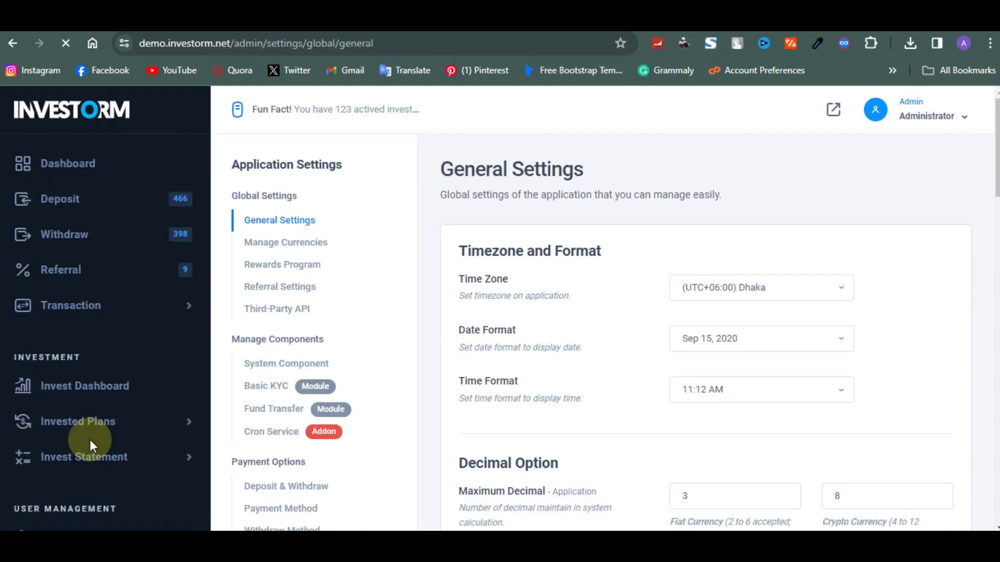
# Return to the Deposits page's Pending tab listing 466 pending transactions.
pyautogui.scroll(-4, 347, 288)
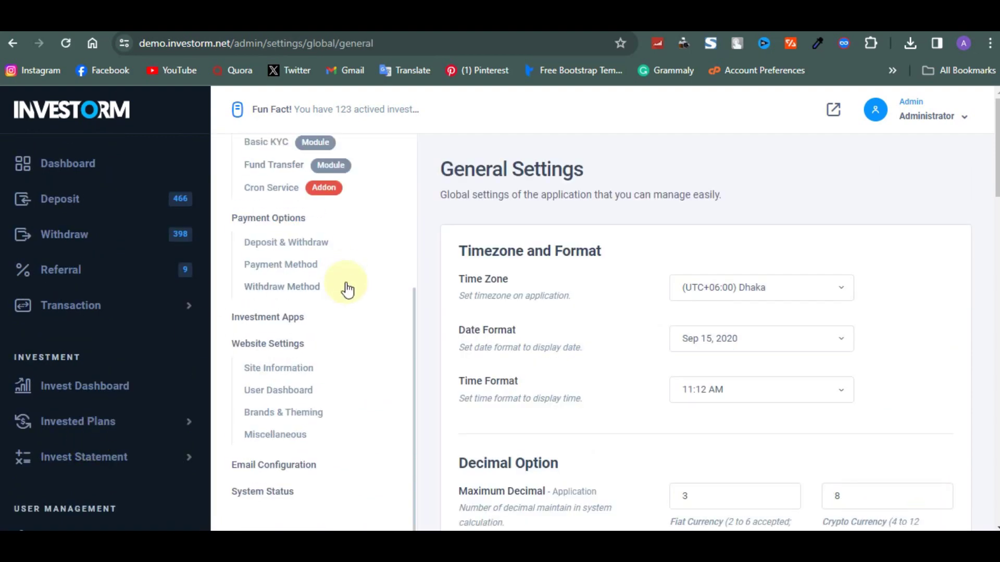
pyautogui.scroll(4, 329, 285)
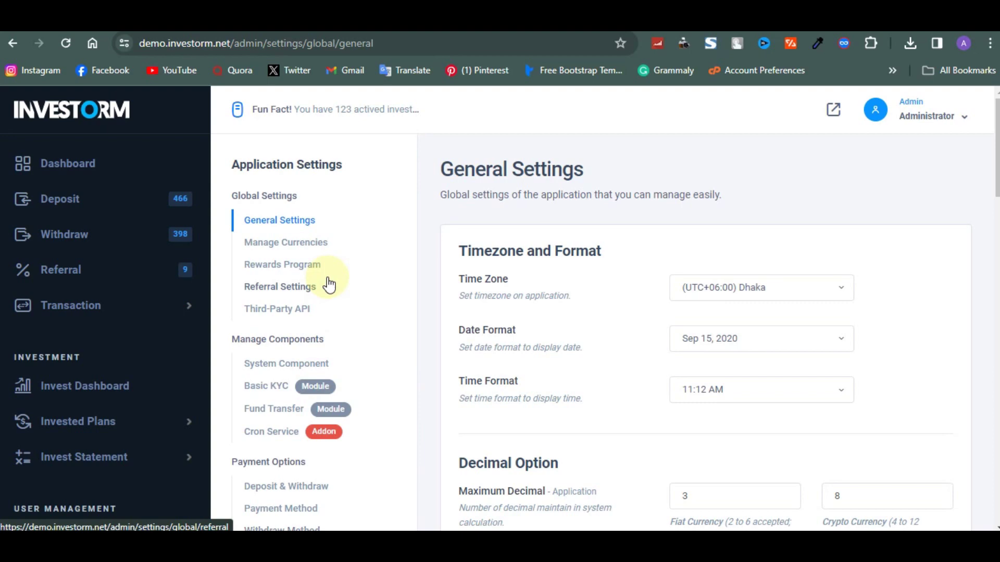
pyautogui.click(107, 212)
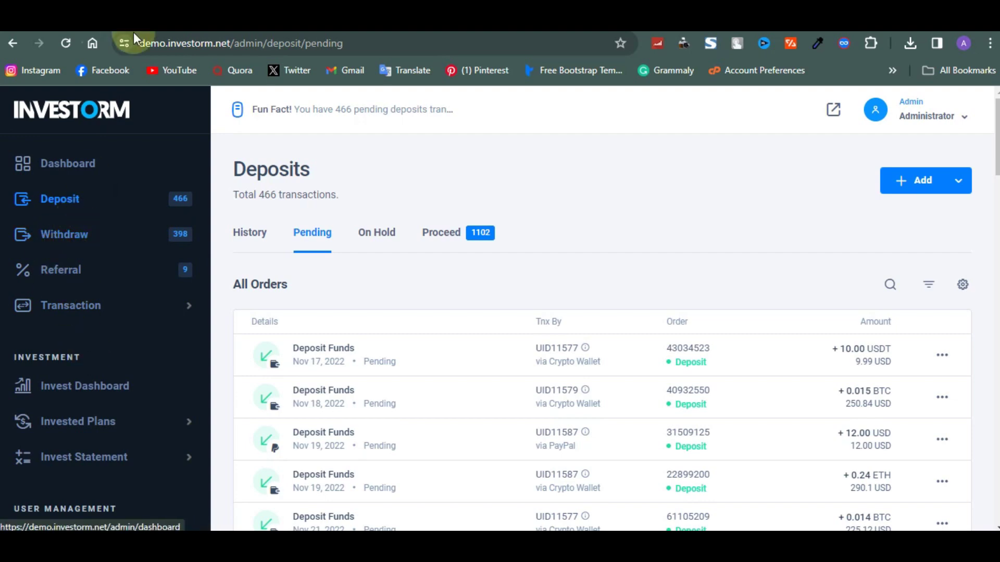
# Switch to cPanel File Manager on the empty public_html/ft.zendilon.com folder.
pyautogui.click(156, 15)
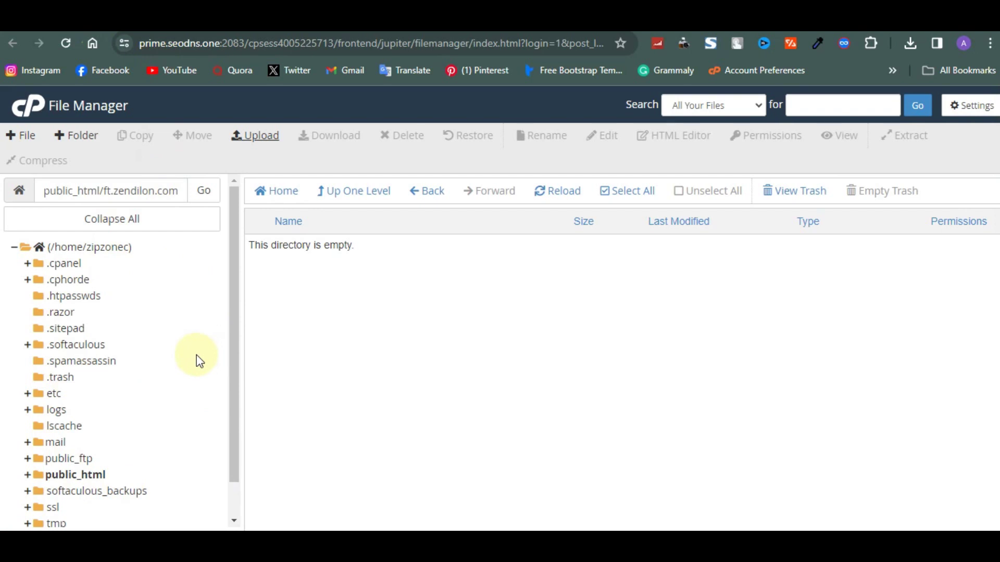
# Upload 'Investorm investment script - New.zip' from Documents > A Templates into ft.zendilon.com.
pyautogui.click(257, 147)
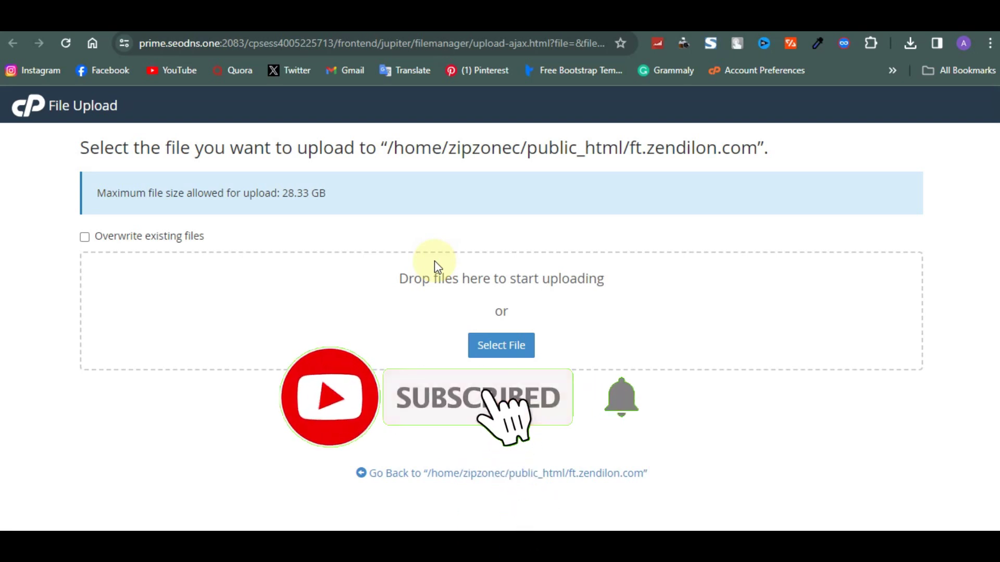
pyautogui.click(503, 339)
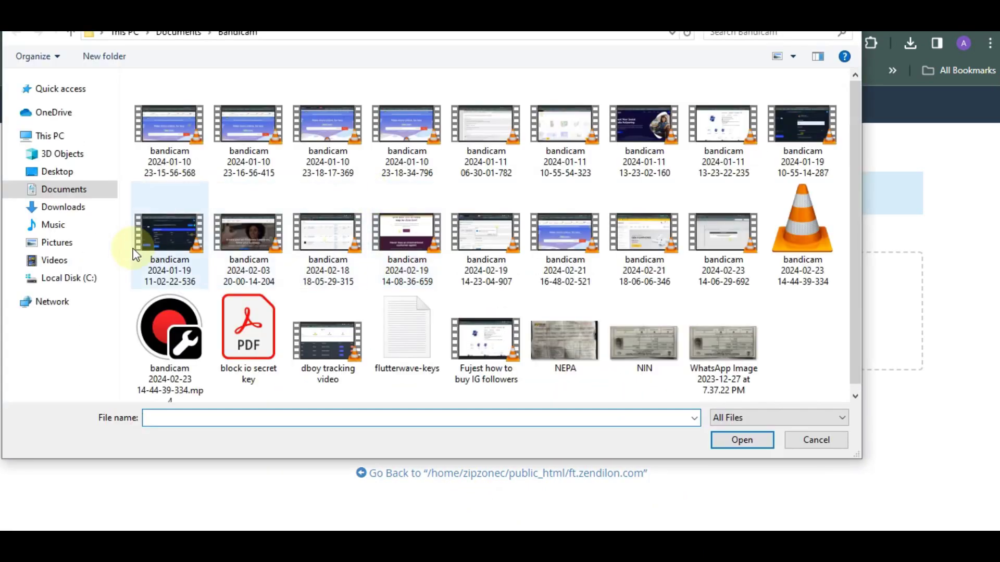
pyautogui.click(83, 198)
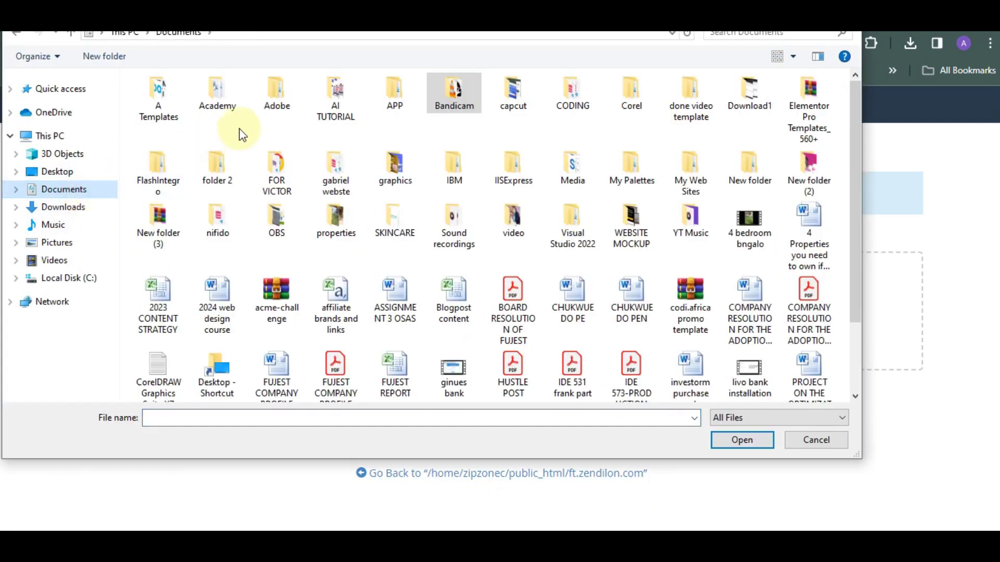
pyautogui.doubleClick(154, 102)
pyautogui.click(410, 204)
pyautogui.click(752, 441)
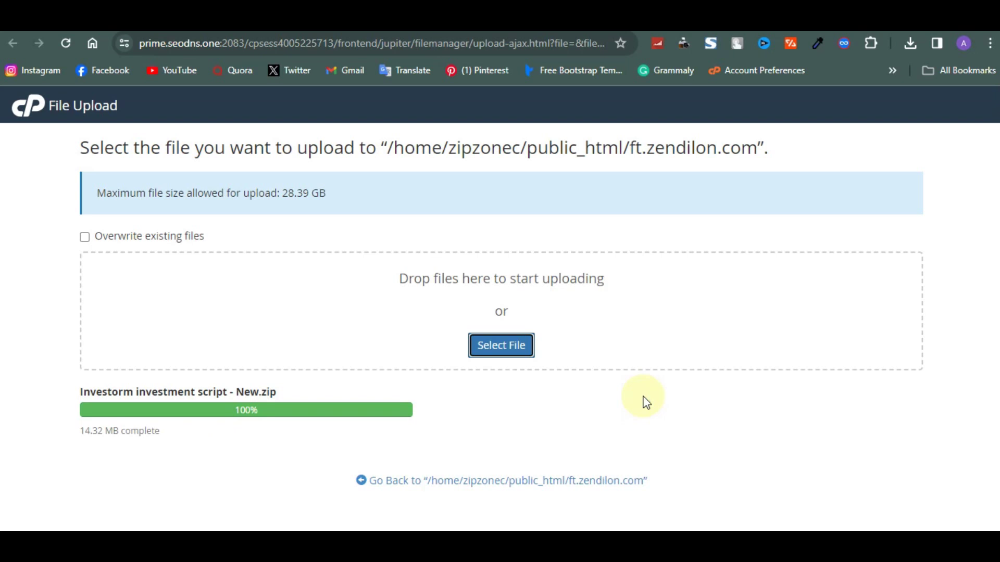
# Extract the uploaded Investorm zip in ft.zendilon.com, creating an 'invest' folder.
pyautogui.click(587, 482)
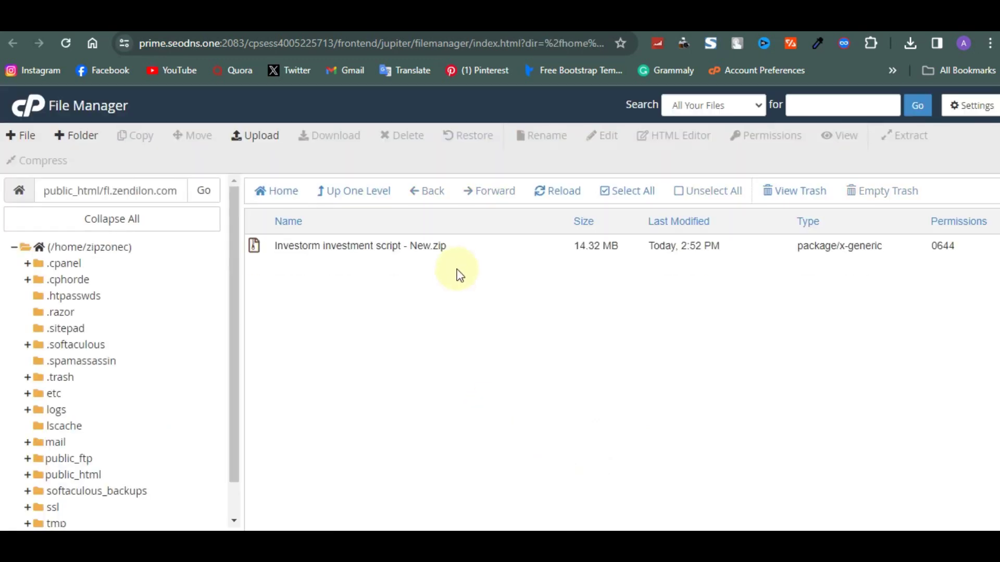
pyautogui.rightClick(467, 242)
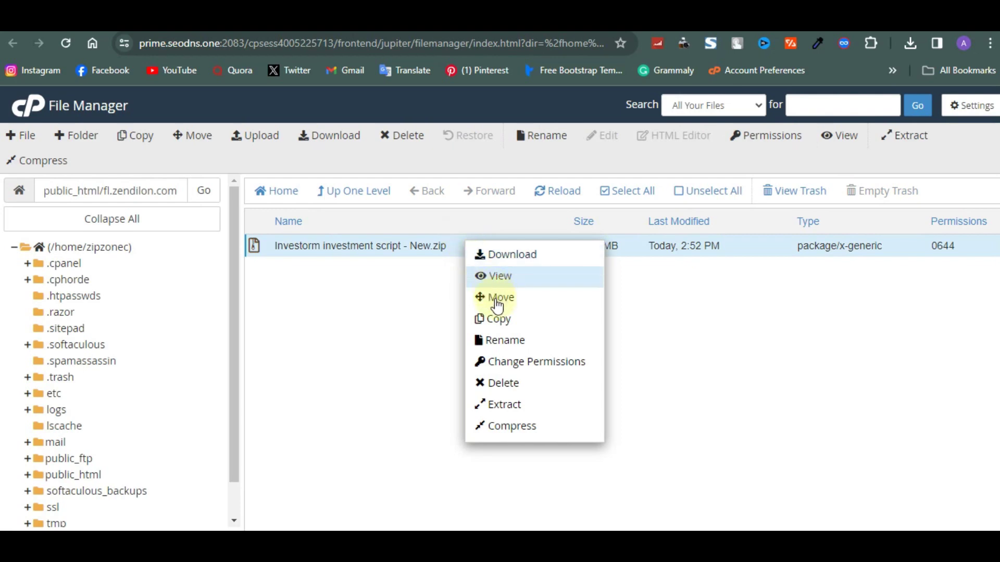
pyautogui.click(524, 405)
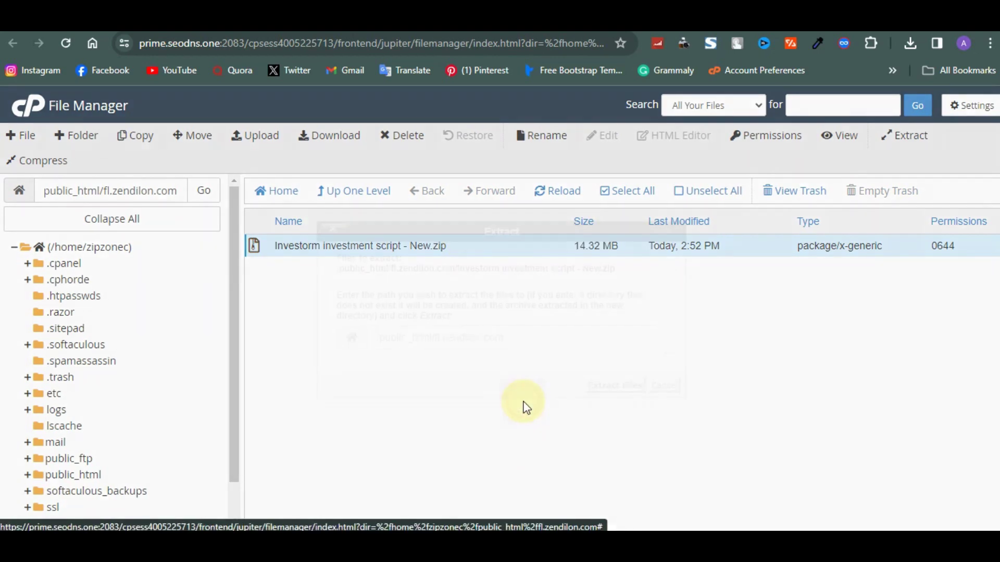
pyautogui.click(584, 381)
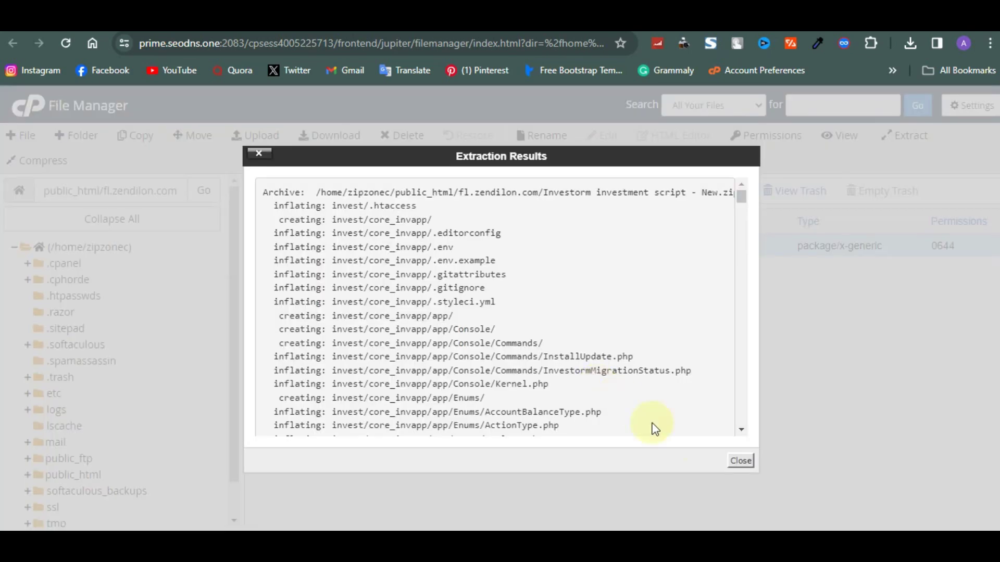
pyautogui.click(739, 461)
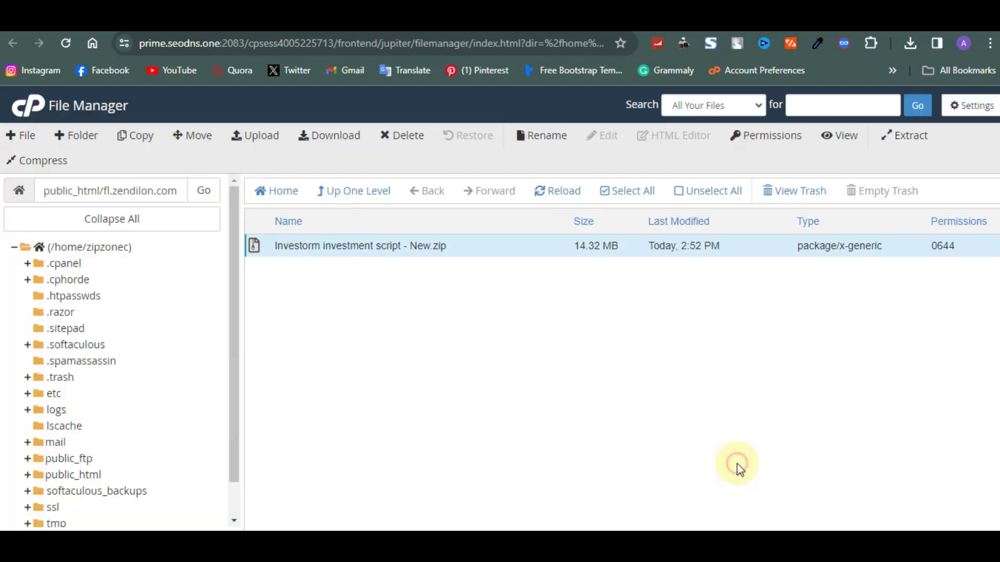
pyautogui.click(549, 197)
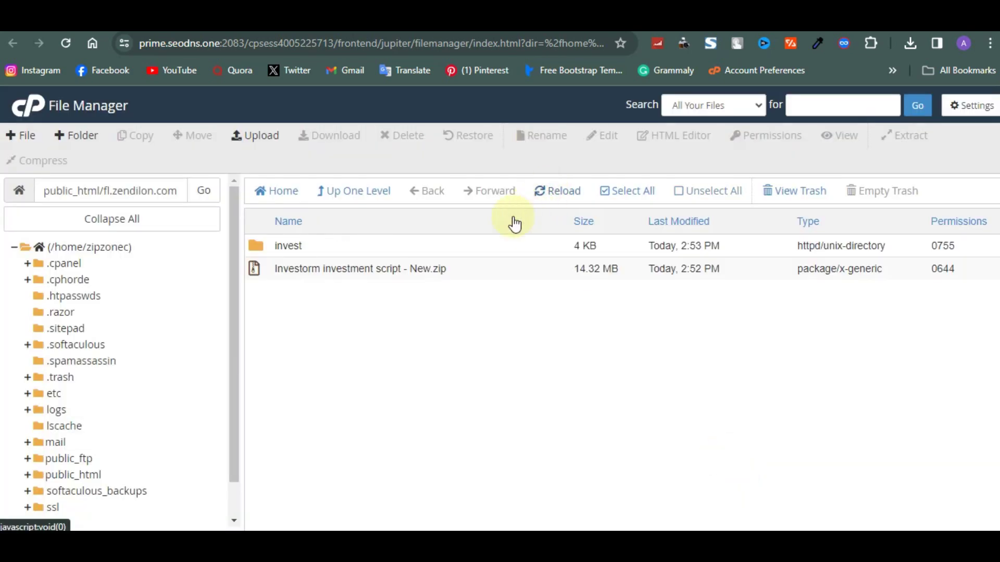
# Move all files from the invest folder up into the ft.zendilon.com domain folder.
pyautogui.click(435, 243)
pyautogui.doubleClick(435, 239)
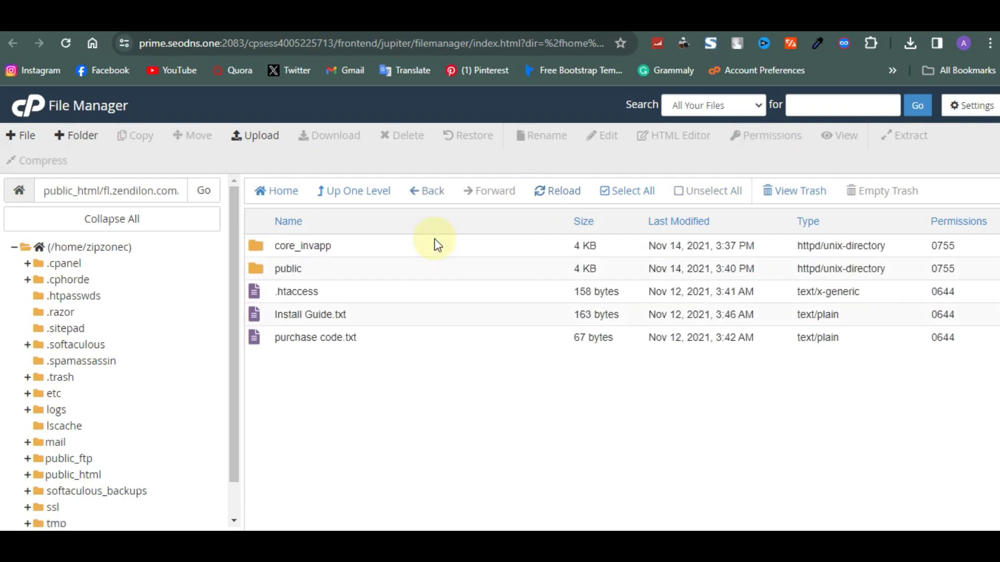
pyautogui.click(603, 192)
pyautogui.rightClick(507, 261)
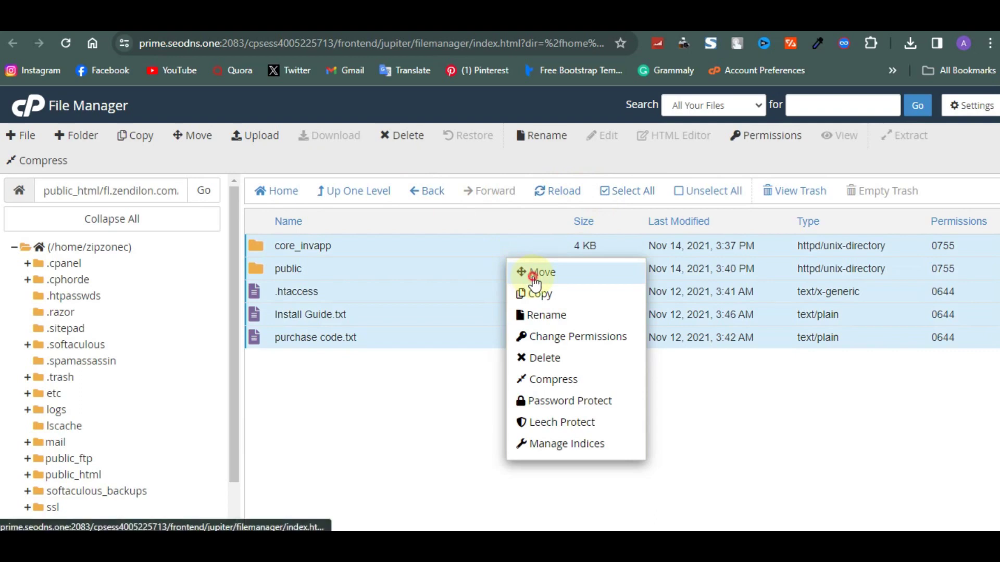
pyautogui.click(534, 264)
pyautogui.moveTo(504, 348); pyautogui.dragTo(592, 349)
pyautogui.press('BackSpace')
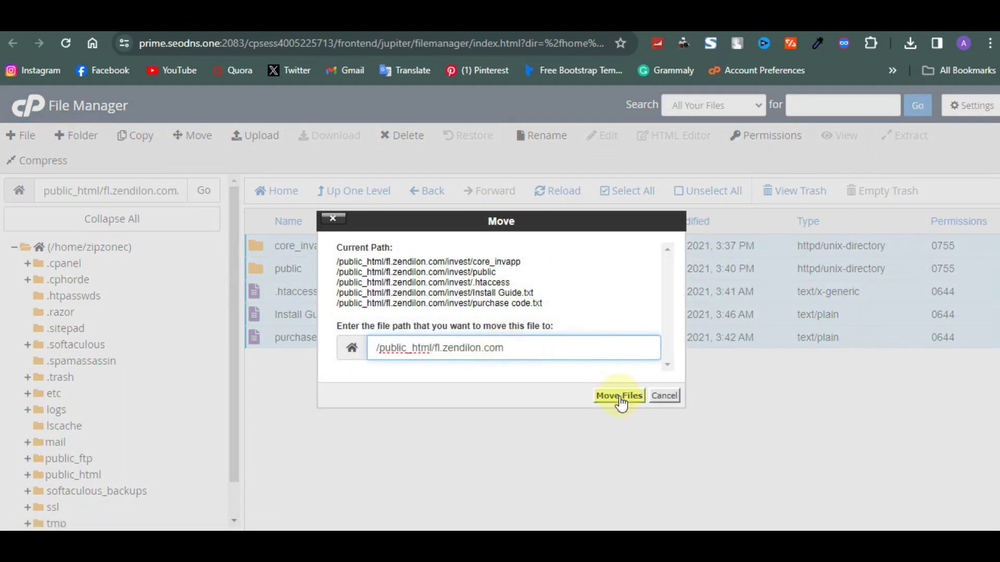
pyautogui.click(620, 396)
# Permanently delete the empty invest folder, skipping the trash.
pyautogui.click(369, 194)
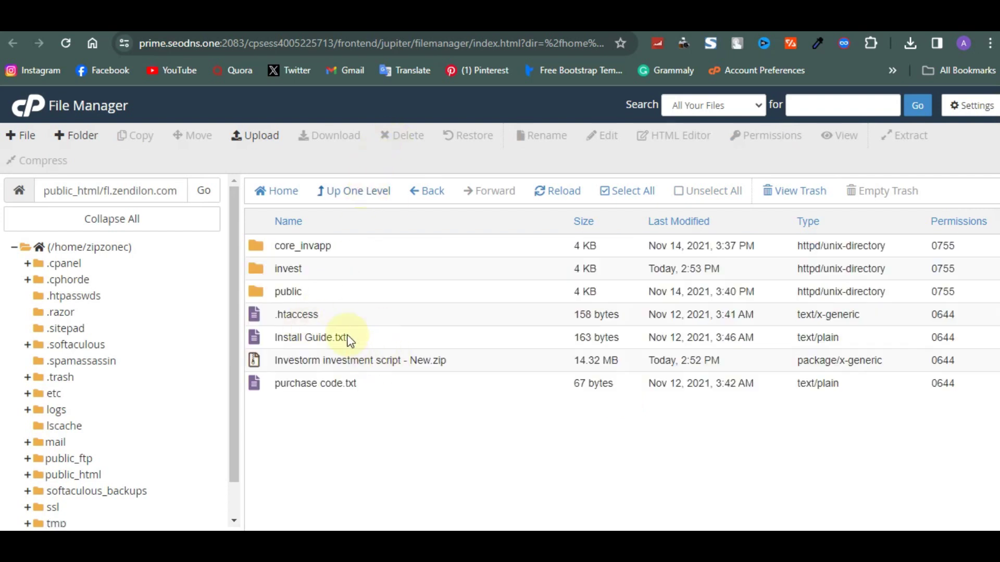
pyautogui.click(340, 265)
pyautogui.rightClick(340, 265)
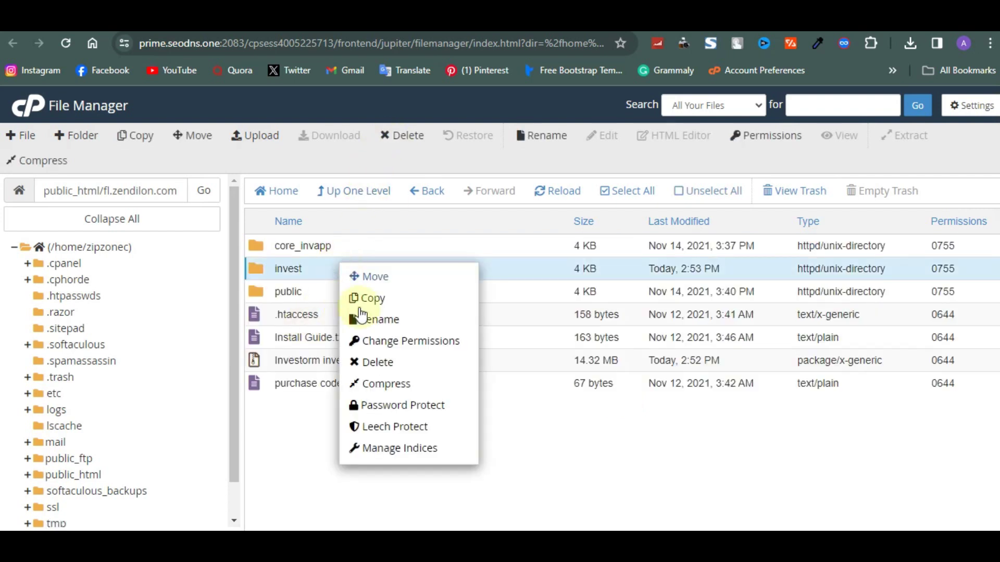
pyautogui.click(389, 364)
pyautogui.click(401, 316)
pyautogui.click(615, 364)
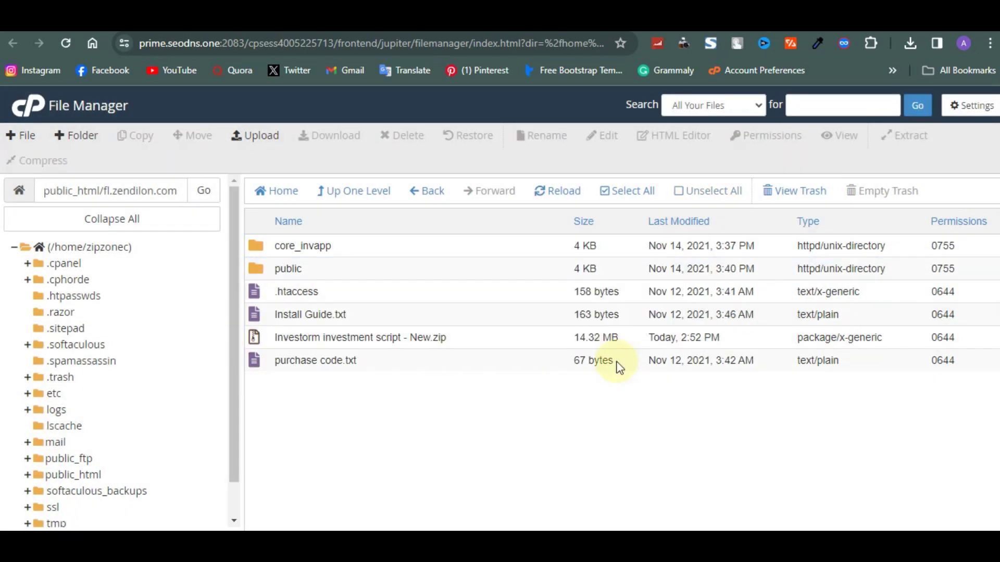
# Open the public folder and load the site's /public address, which returns HTTP ERROR 500.
pyautogui.doubleClick(436, 279)
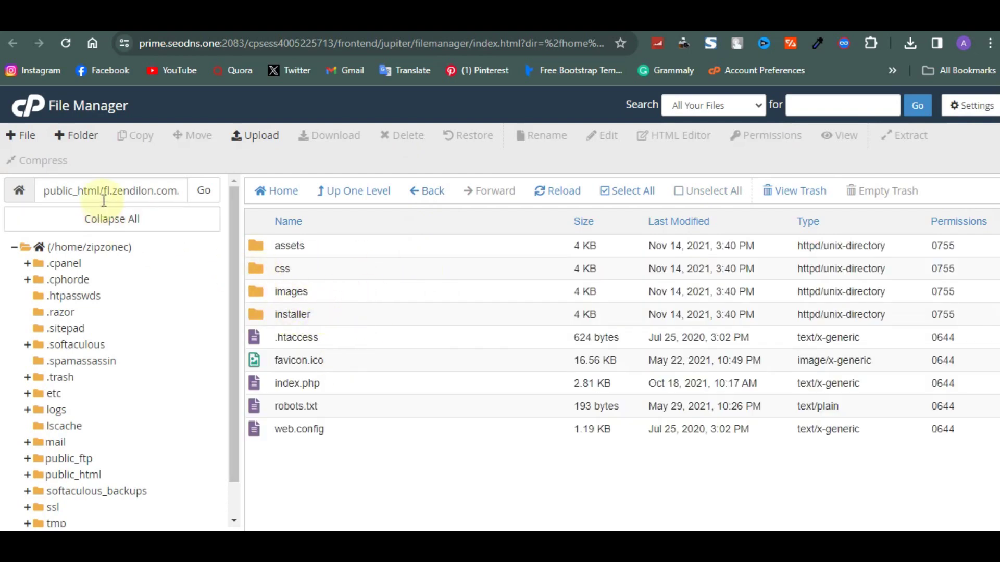
pyautogui.moveTo(102, 191); pyautogui.dragTo(208, 201)
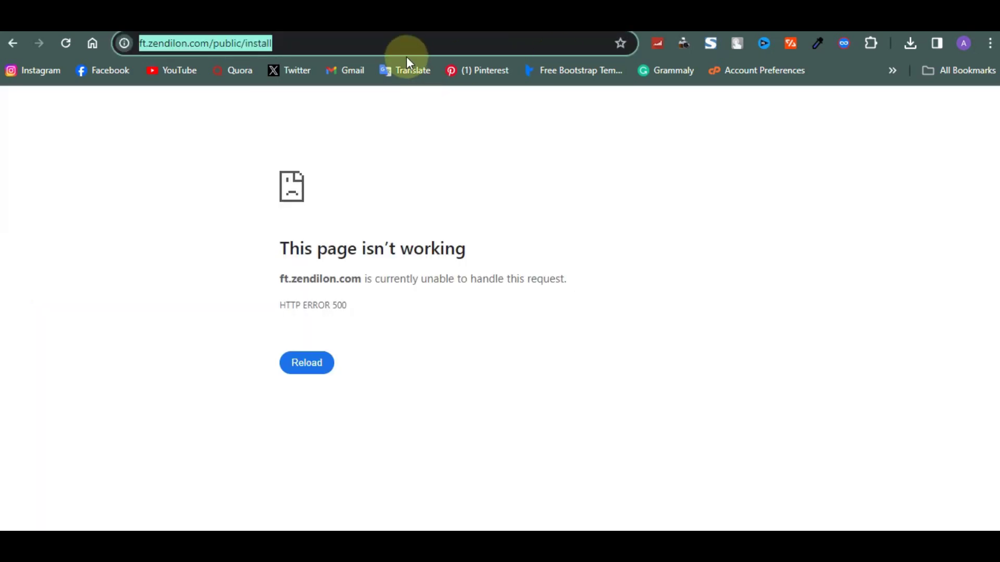
pyautogui.click(406, 56)
pyautogui.press('BackSpace')
pyautogui.press('BackSpace')
pyautogui.press('BackSpace')
pyautogui.press('BackSpace')
pyautogui.press('BackSpace')
pyautogui.press('BackSpace')
pyautogui.press('BackSpace')
pyautogui.press('BackSpace')
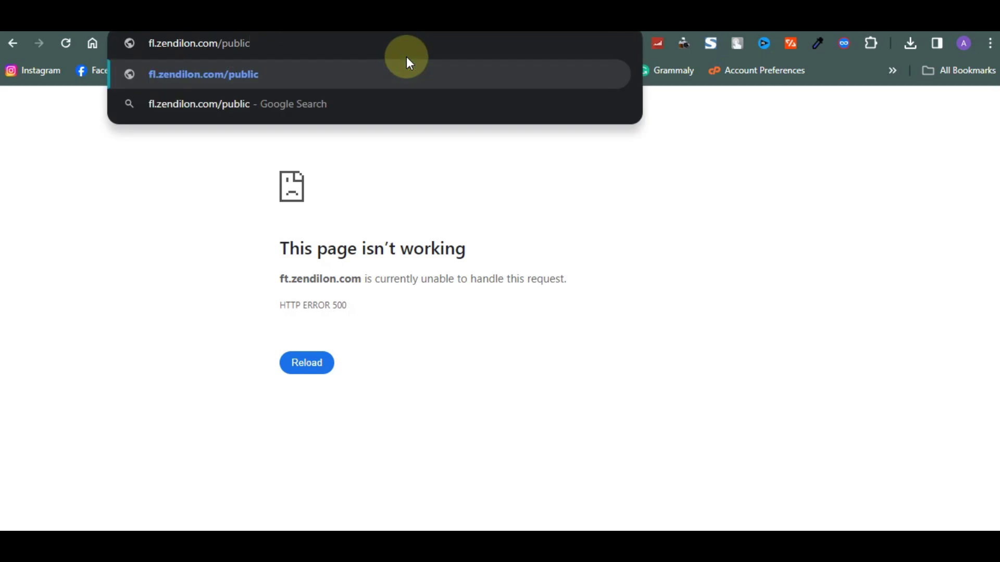
pyautogui.press('Return')
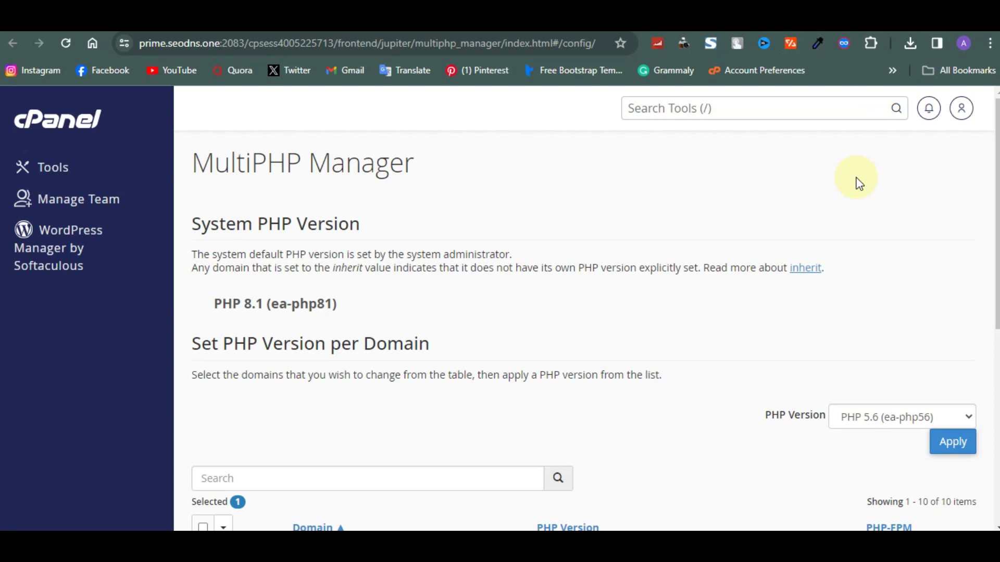
# Set the domain's PHP version to PHP 7.4 (ea-php74) in MultiPHP Manager.
pyautogui.scroll(-1, 669, 258)
pyautogui.scroll(1, 669, 257)
pyautogui.moveTo(207, 172); pyautogui.dragTo(308, 168)
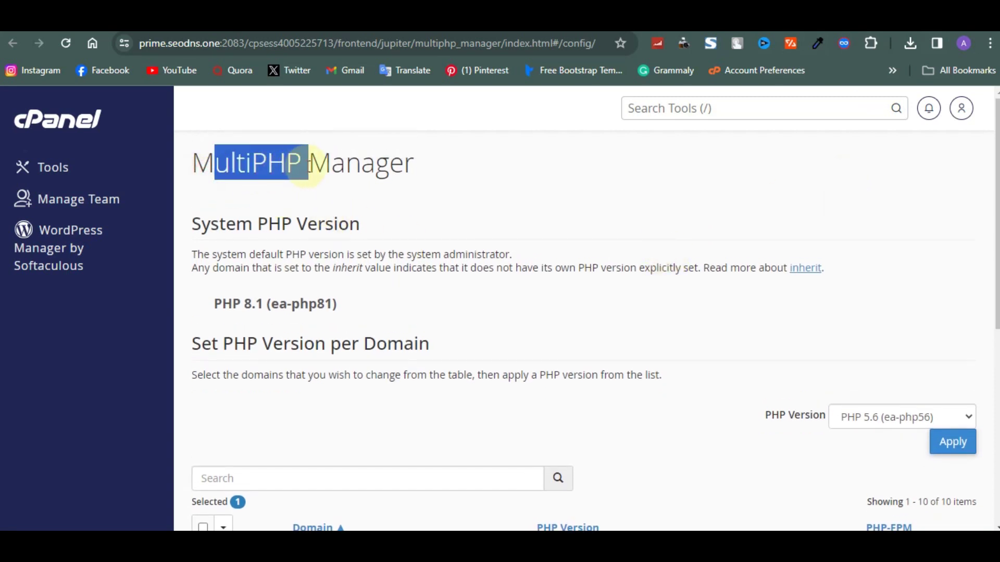
pyautogui.click(680, 106)
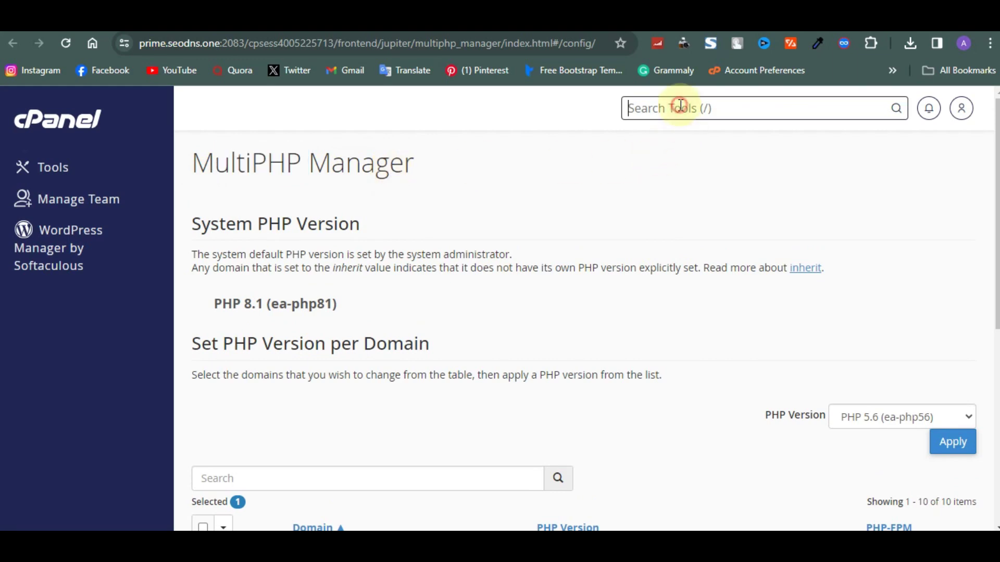
pyautogui.write('php')
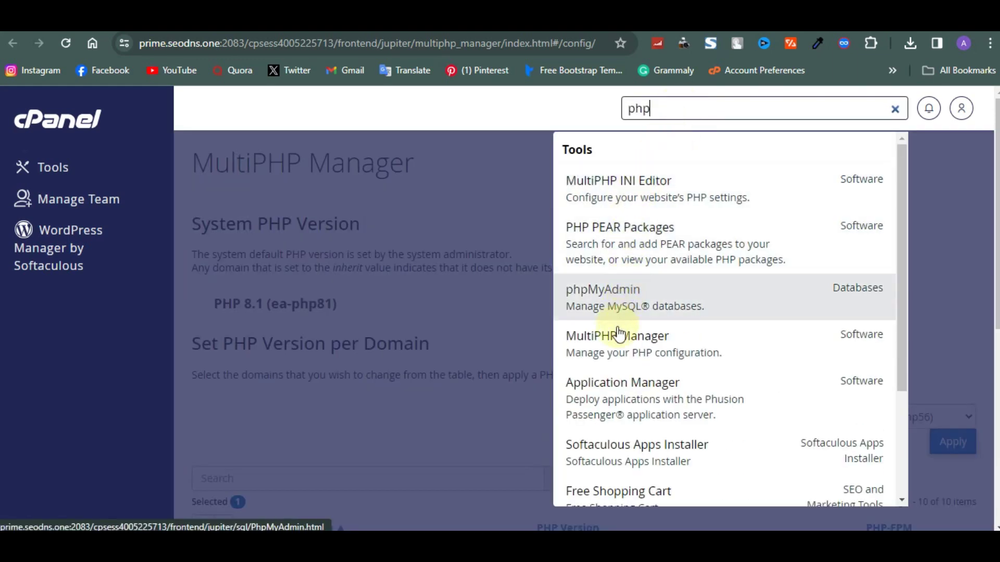
pyautogui.click(424, 323)
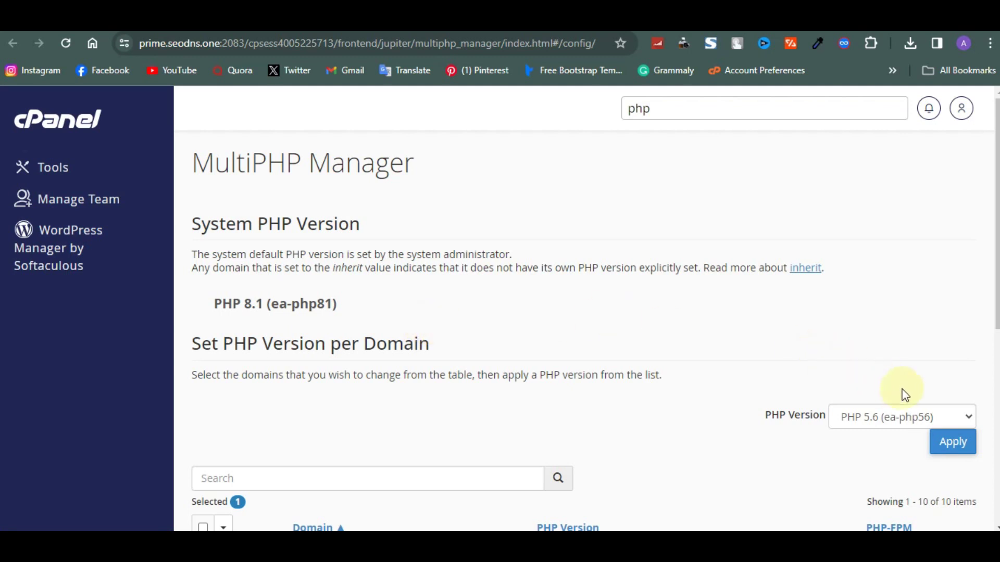
pyautogui.click(914, 419)
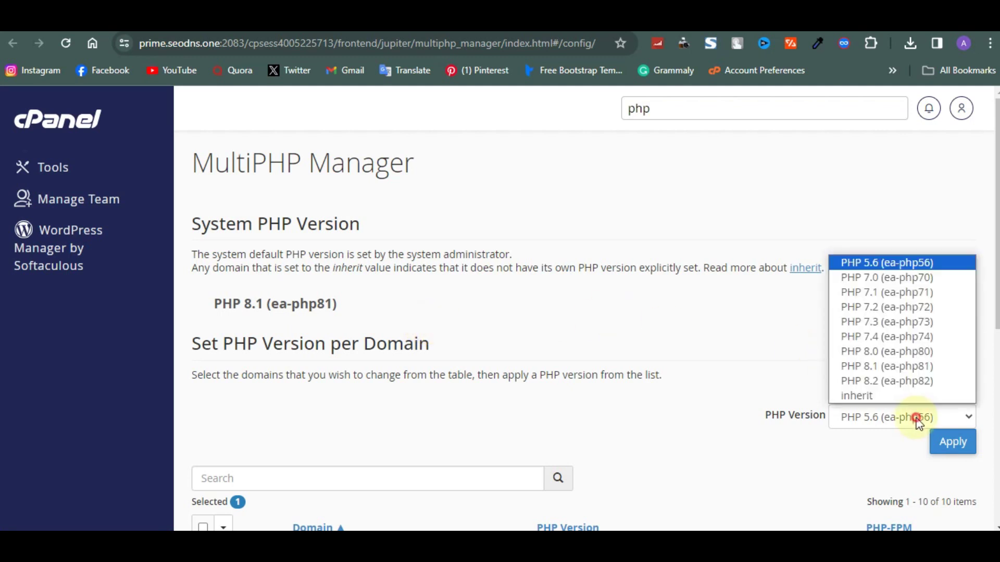
pyautogui.click(876, 337)
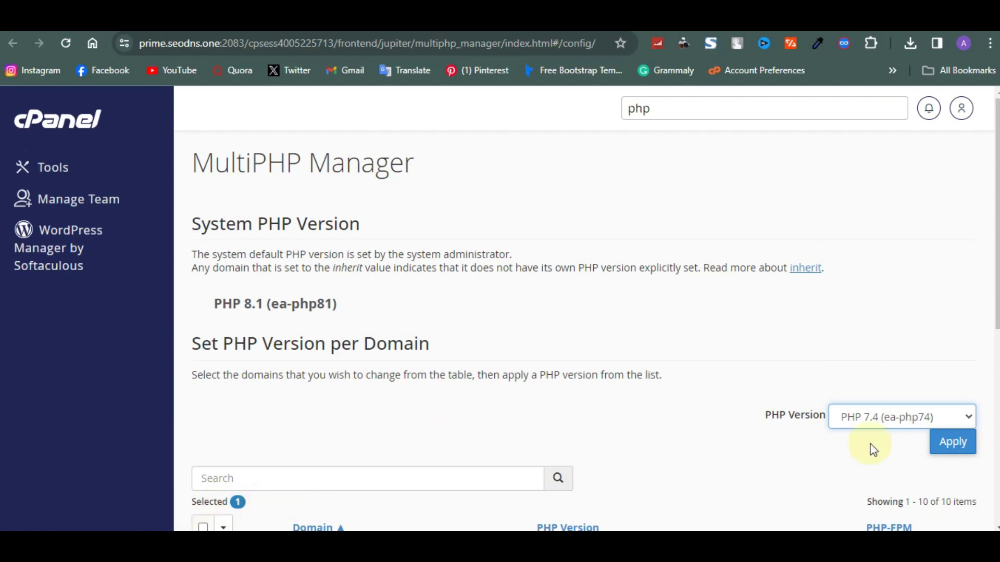
pyautogui.click(965, 443)
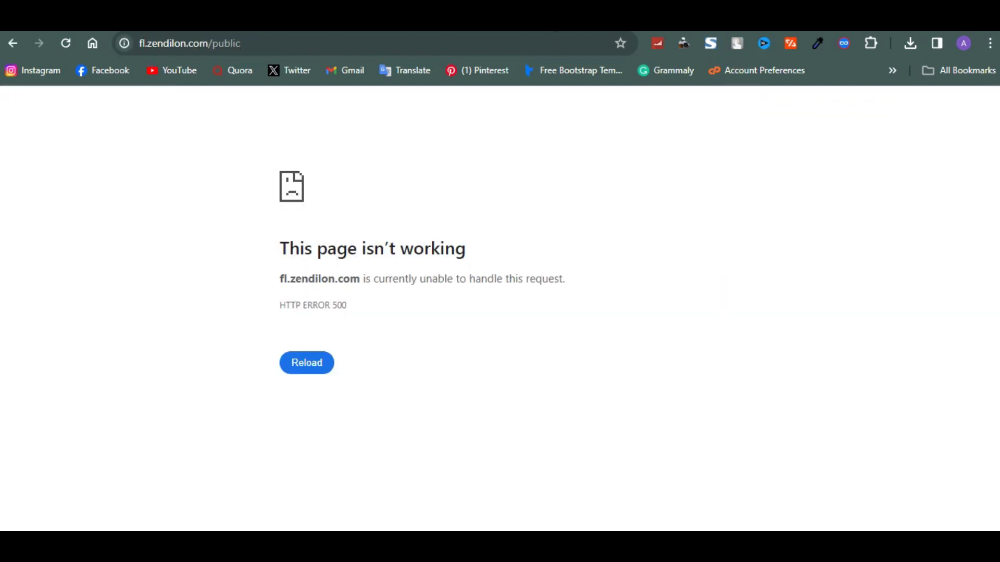
pyautogui.click(551, 50)
# Reload /public, pass the installer's requirements check with PHP 7.4.33, and reach Permissions.
pyautogui.press('Return')
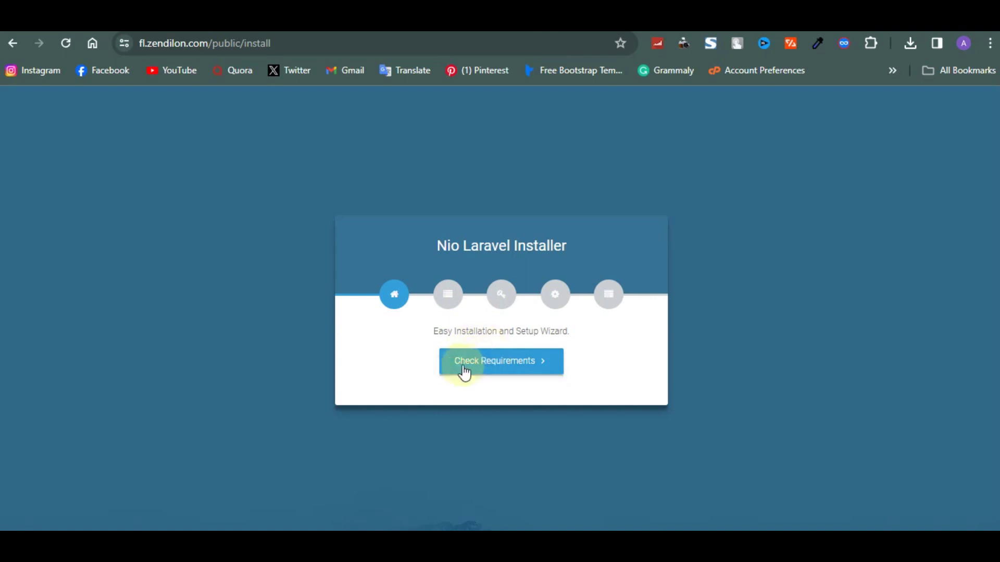
pyautogui.click(467, 364)
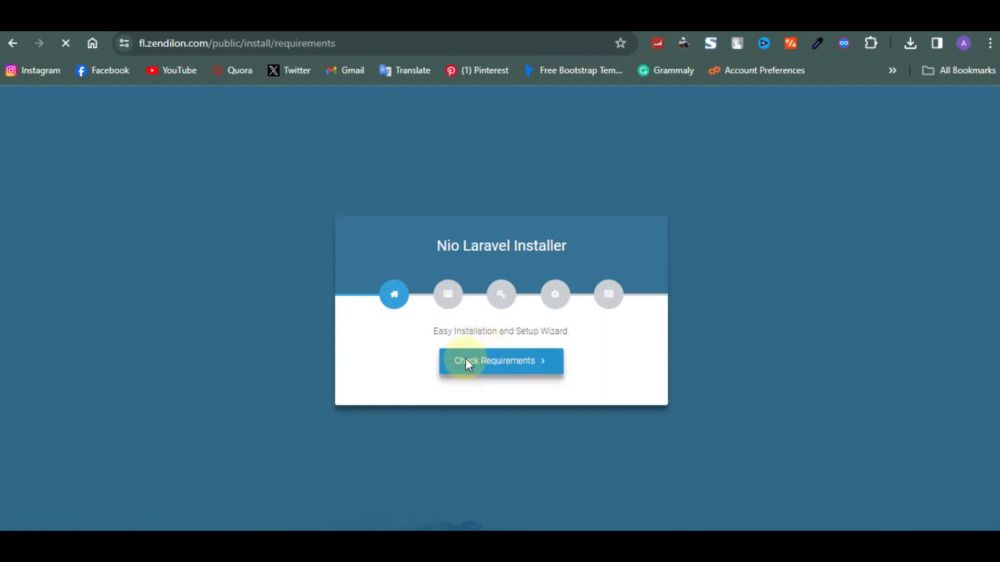
pyautogui.scroll(-2, 467, 365)
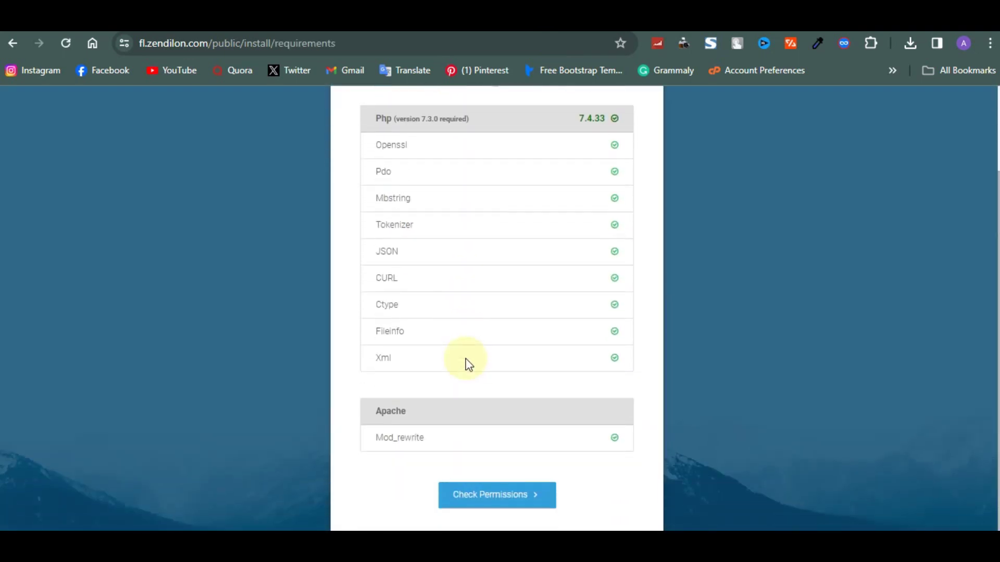
pyautogui.scroll(1, 483, 293)
pyautogui.scroll(-1, 483, 293)
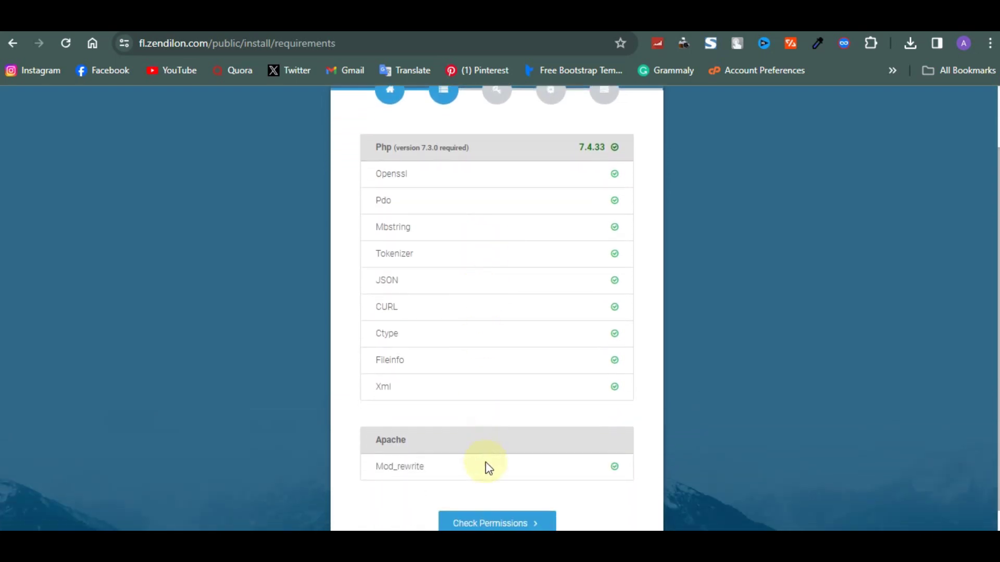
pyautogui.click(500, 515)
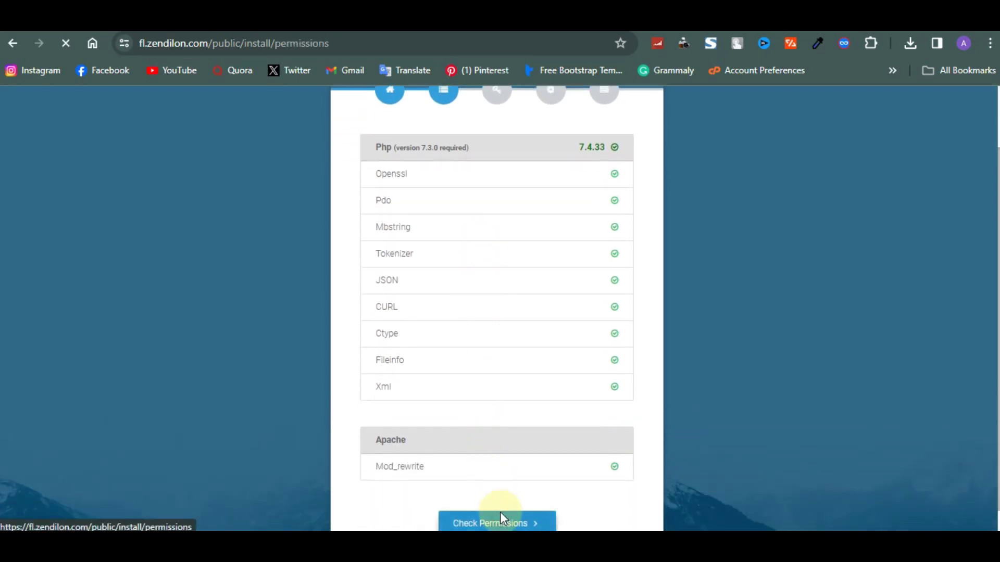
# Highlight the storage/app/public/ folder and its required 775 permission.
pyautogui.moveTo(387, 294); pyautogui.dragTo(449, 294)
pyautogui.click(419, 297)
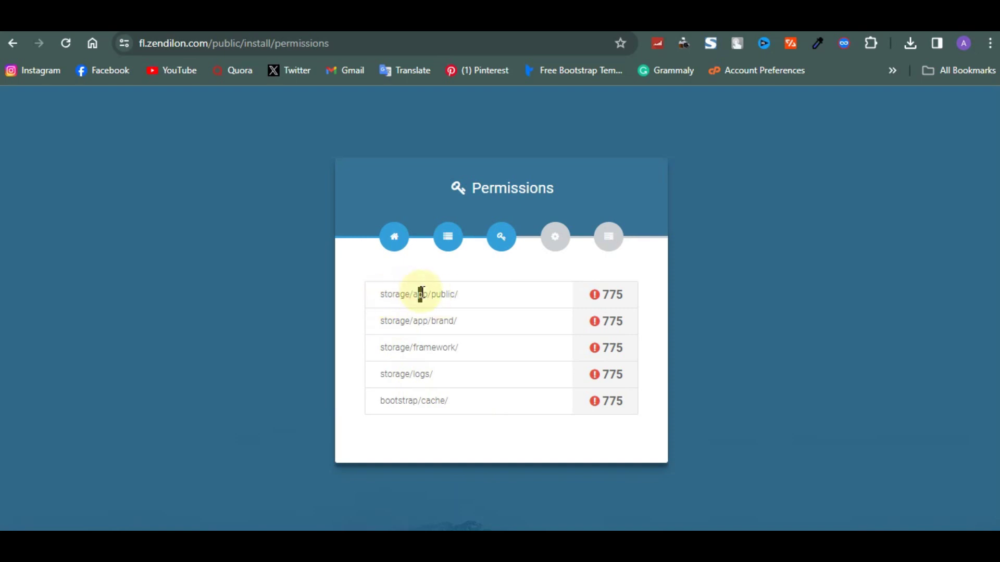
pyautogui.doubleClick(440, 294)
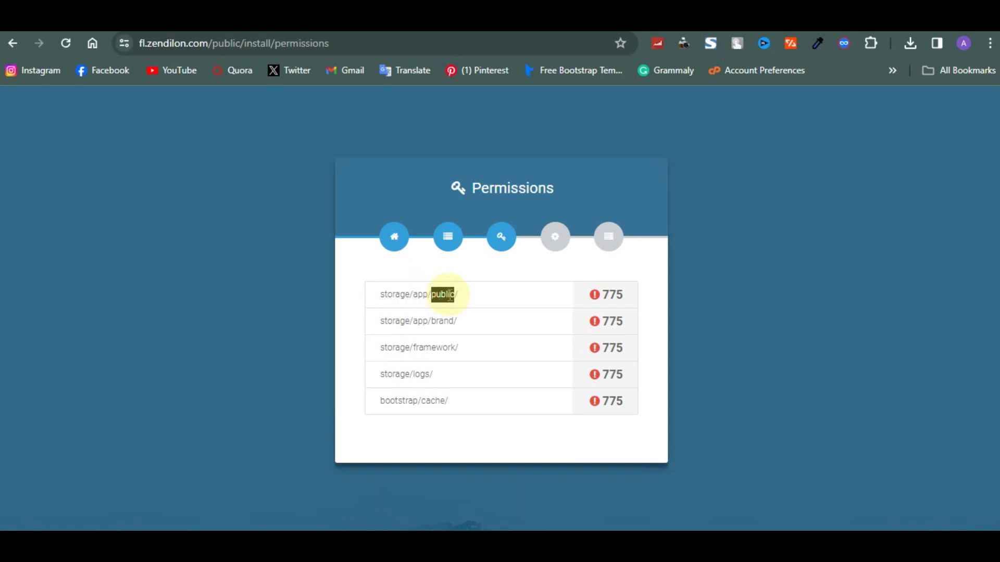
pyautogui.doubleClick(613, 295)
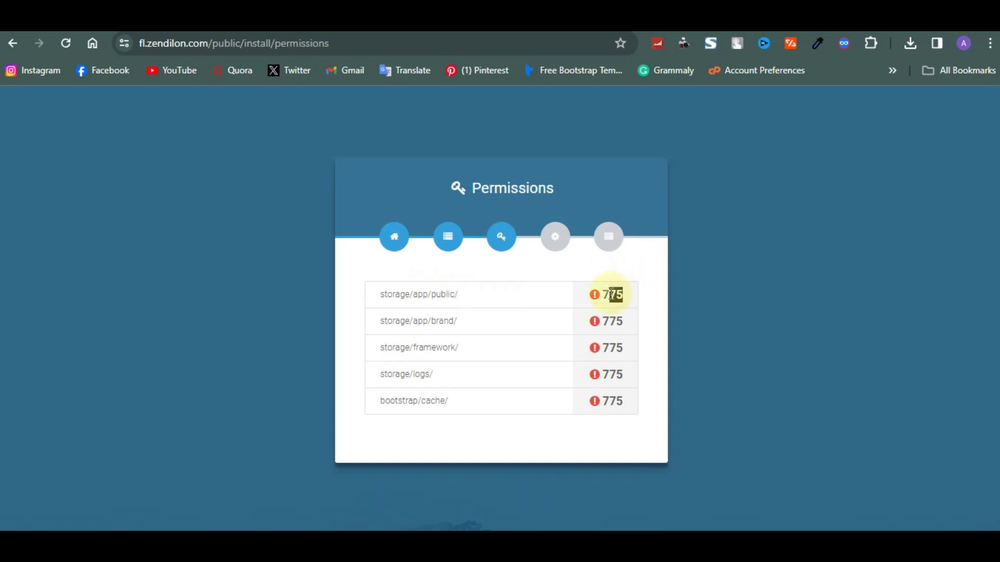
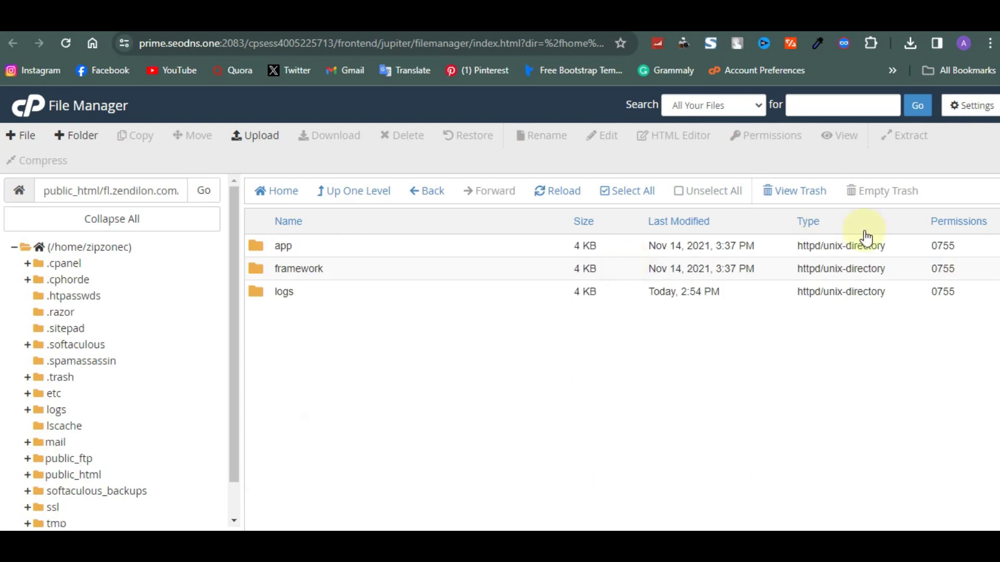
# Set the framework and logs folders' permissions to 0775.
pyautogui.click(946, 270)
pyautogui.doubleClick(947, 270)
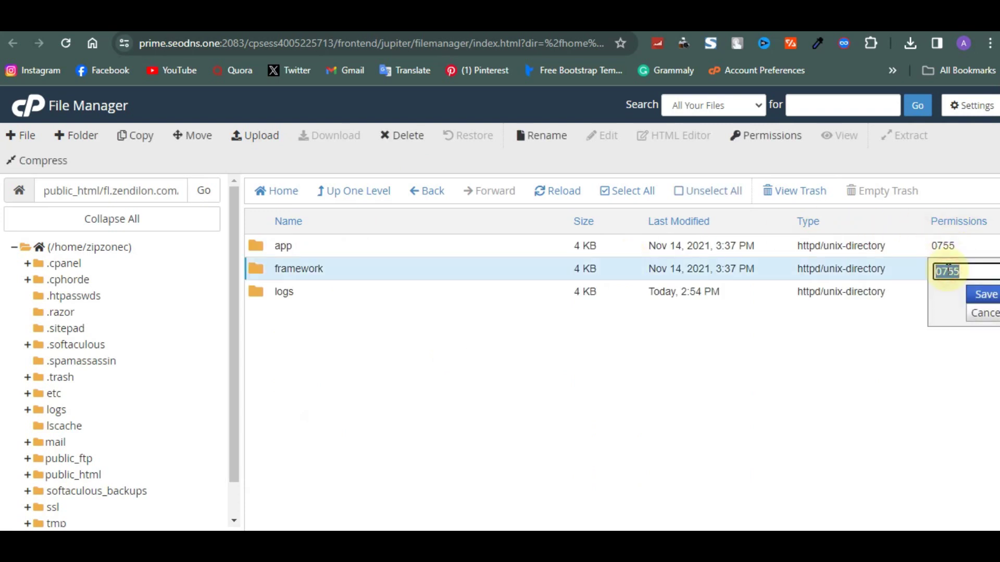
pyautogui.write('775')
pyautogui.press('Return')
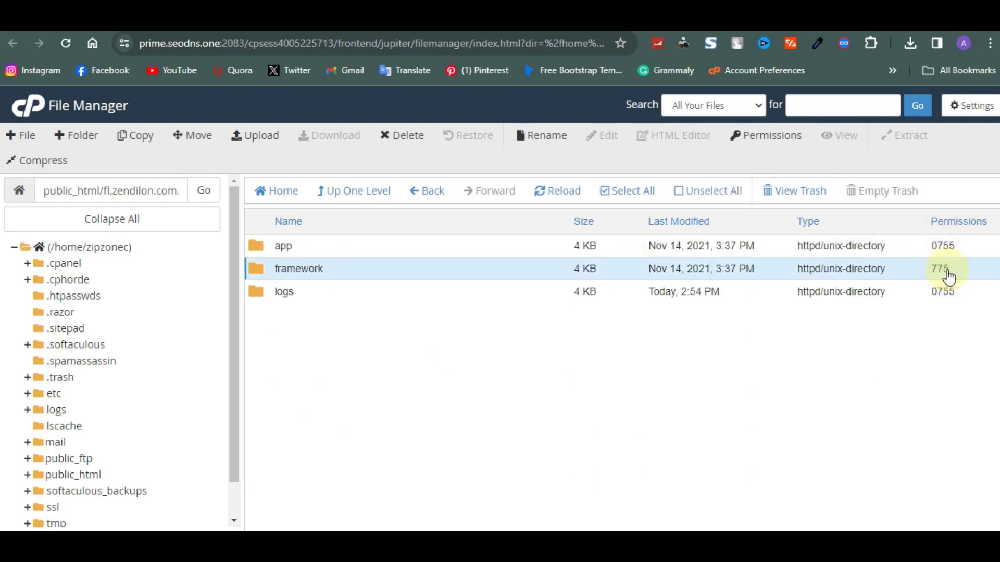
pyautogui.doubleClick(948, 293)
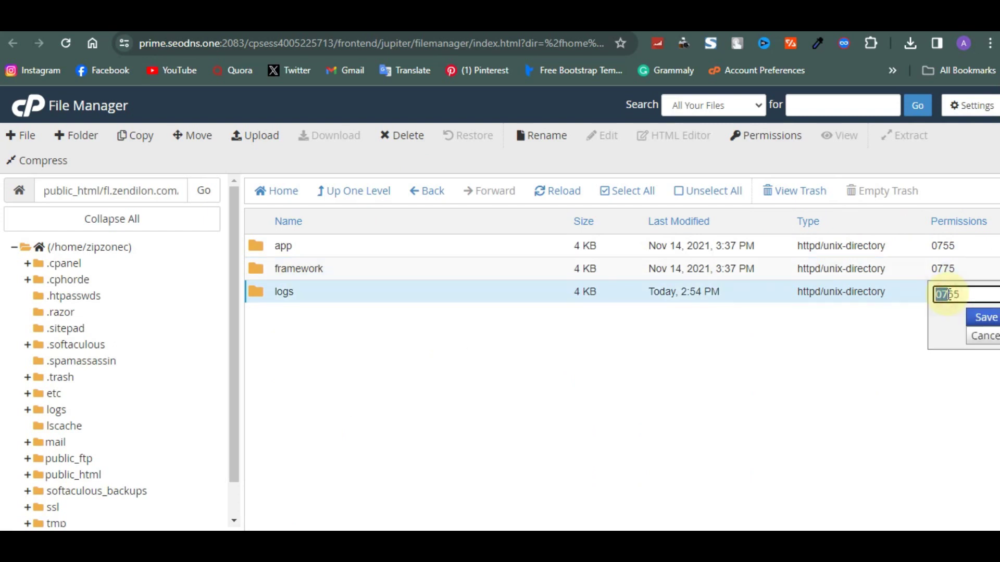
pyautogui.write('775')
pyautogui.press('Return')
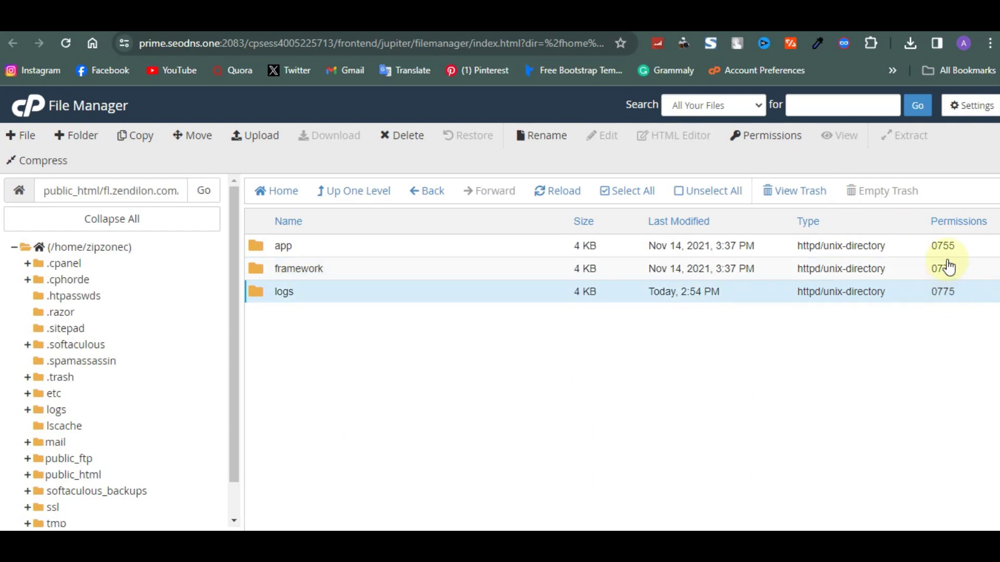
# Open the app folder and set its brand subfolder's permissions to 0775.
pyautogui.click(828, 247)
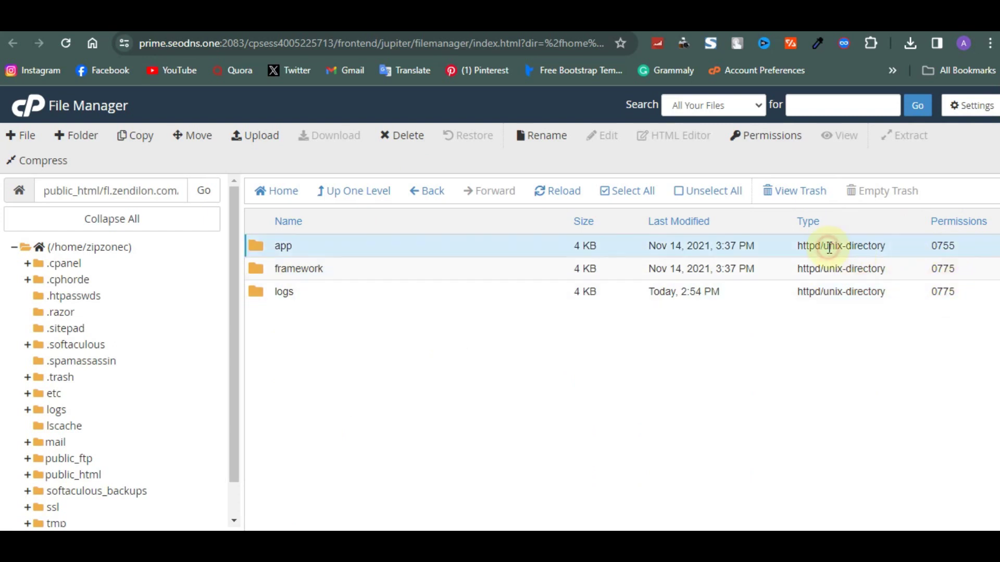
pyautogui.doubleClick(828, 246)
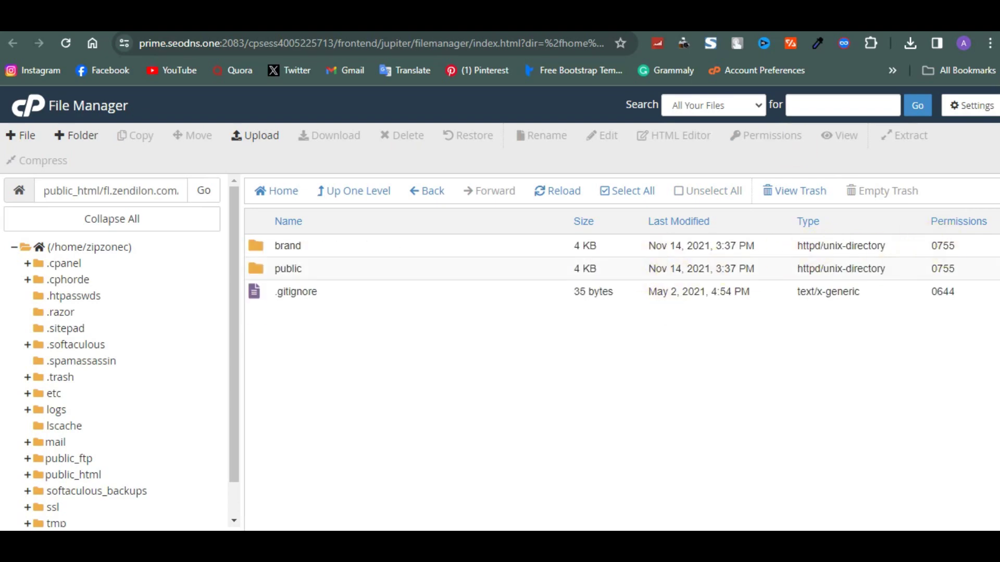
pyautogui.hotkey('ctrl', 'Tab')
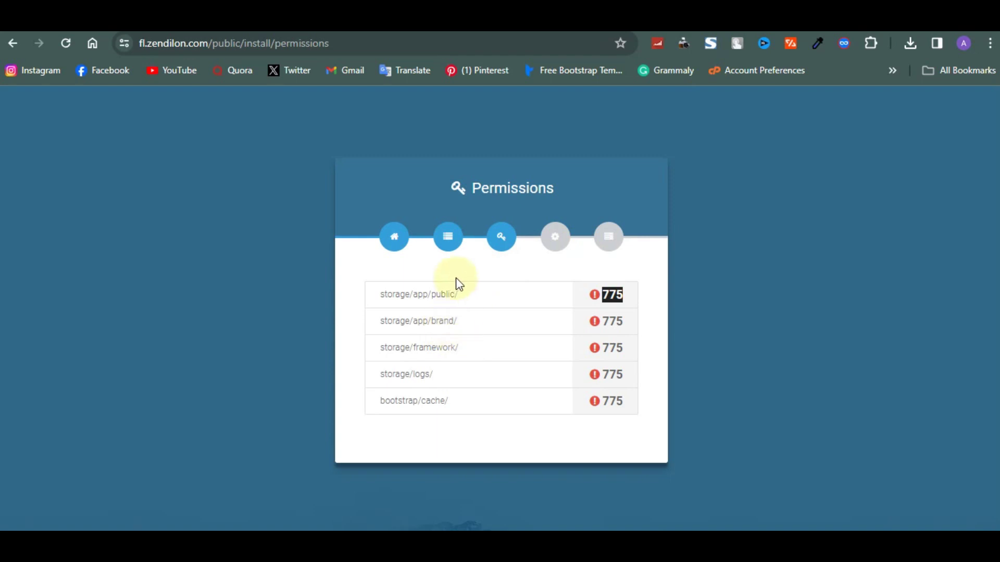
pyautogui.hotkey('ctrl', 'shift', 'Tab')
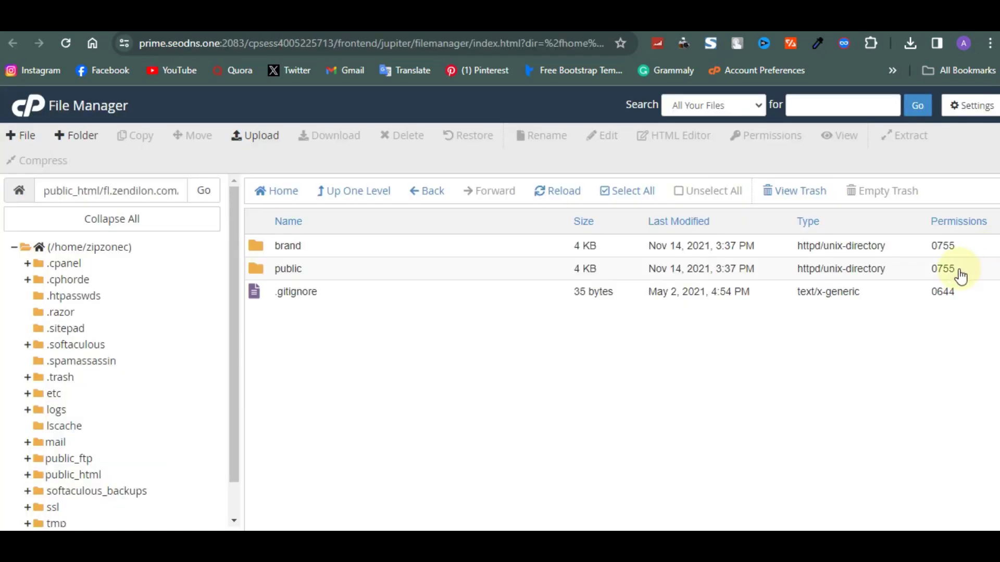
pyautogui.click(949, 257)
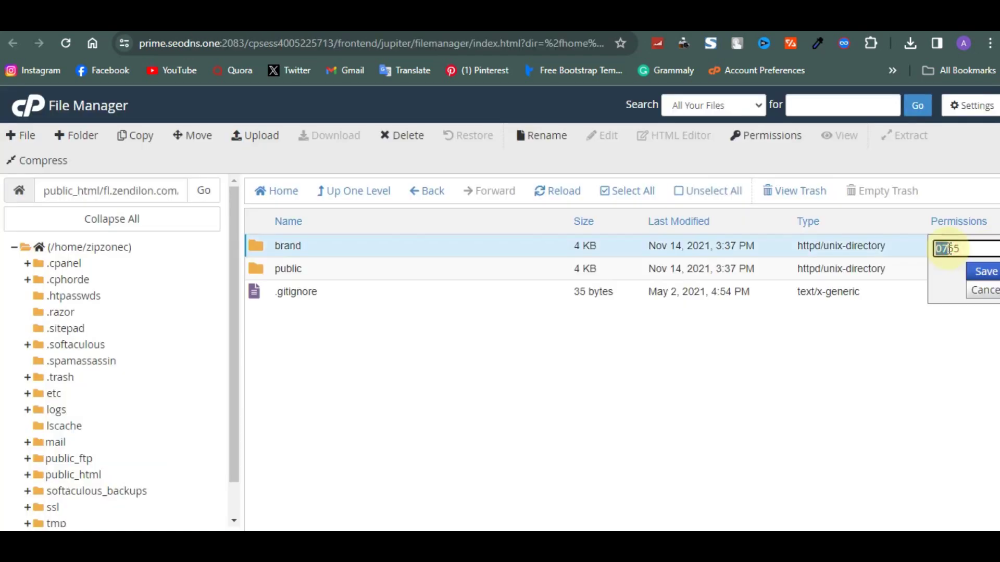
pyautogui.write('775')
pyautogui.click(977, 271)
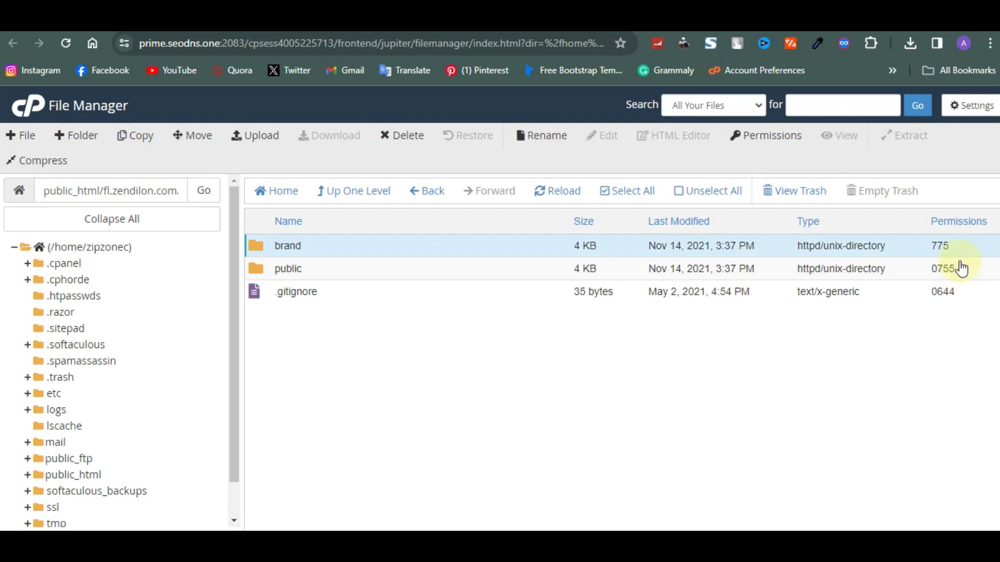
# Set the app/public folder's permissions to 0775 and go back to the parent folder.
pyautogui.click(946, 272)
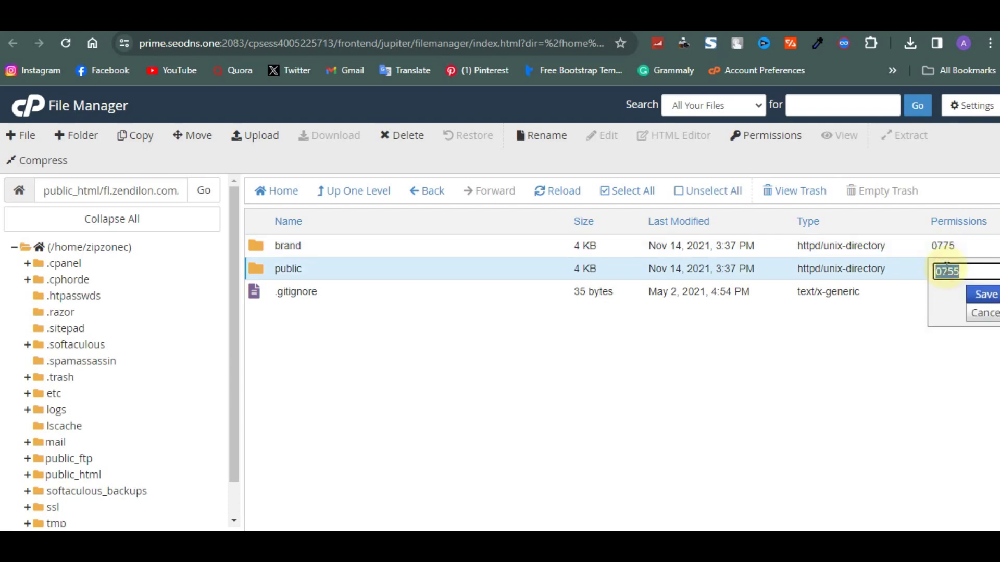
pyautogui.write('775')
pyautogui.press('BackSpace')
pyautogui.press('BackSpace')
pyautogui.press('BackSpace')
pyautogui.write('775')
pyautogui.press('Return')
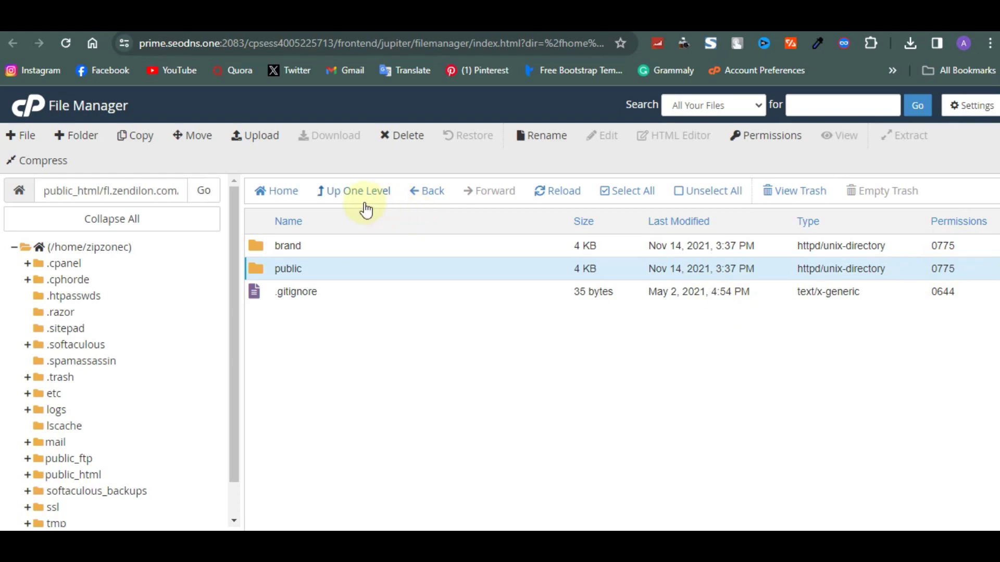
pyautogui.click(363, 202)
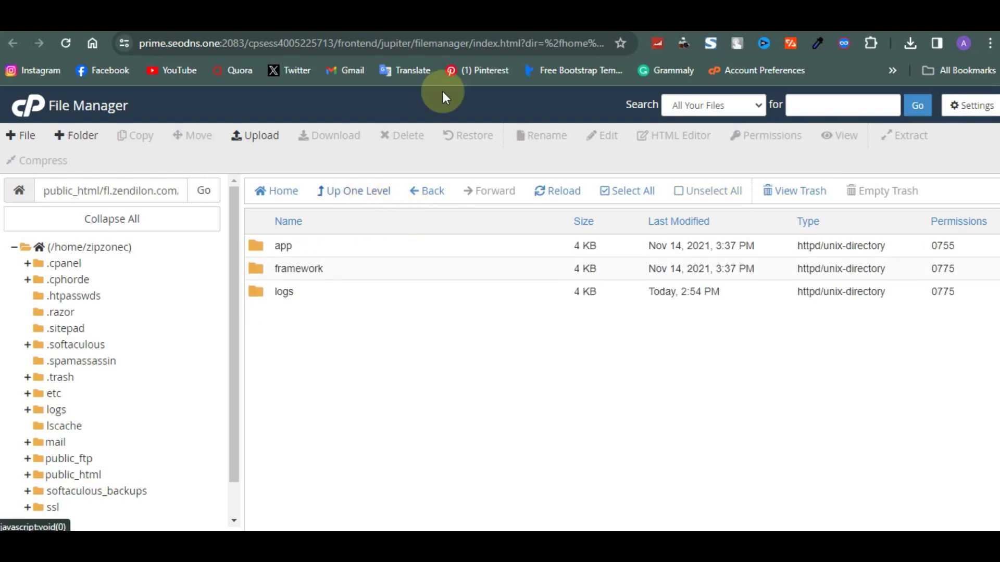
# Reload the installer's permissions check, which shows only bootstrap/cache still failing 775.
pyautogui.click(558, 23)
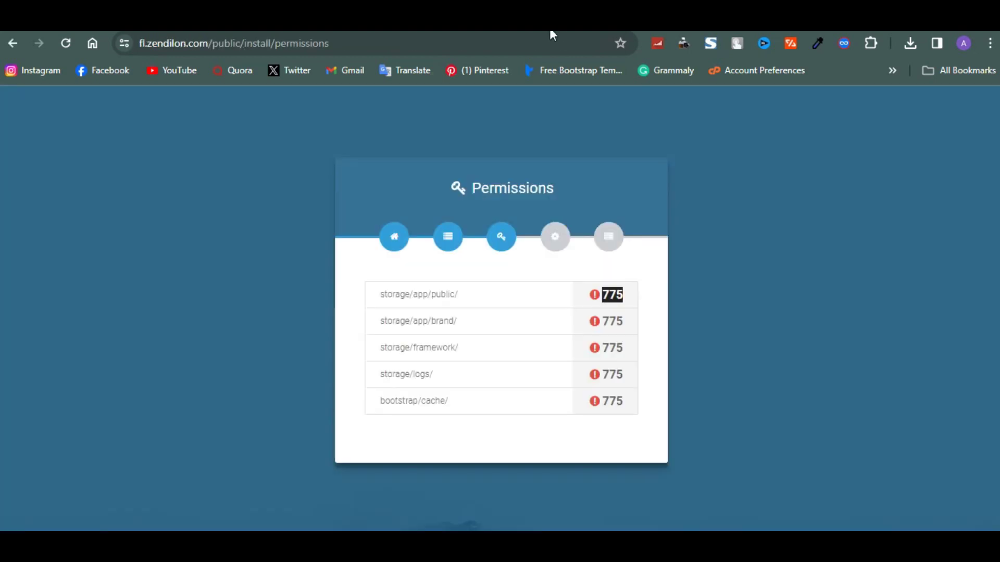
pyautogui.click(549, 46)
pyautogui.press('Return')
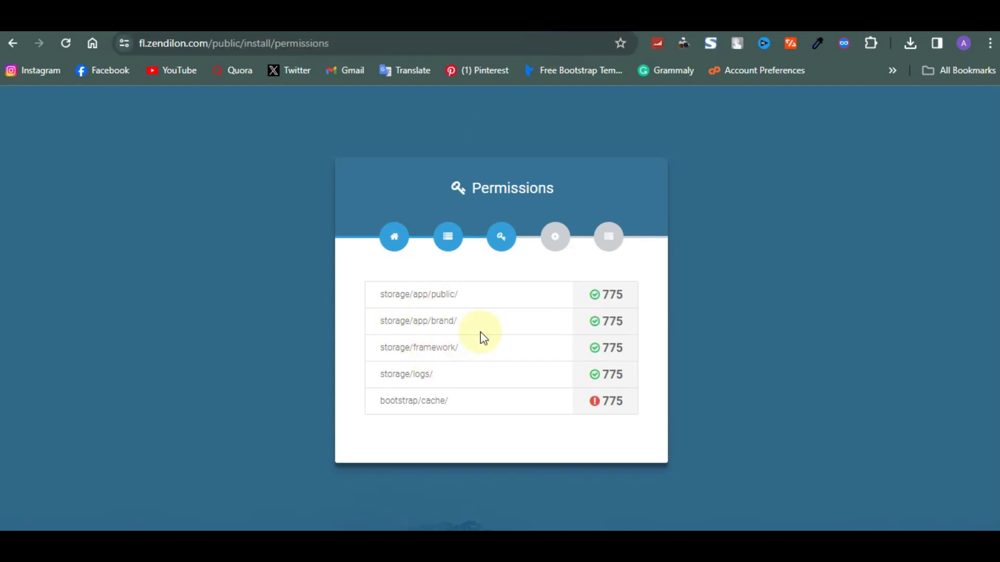
pyautogui.moveTo(619, 401); pyautogui.dragTo(606, 401)
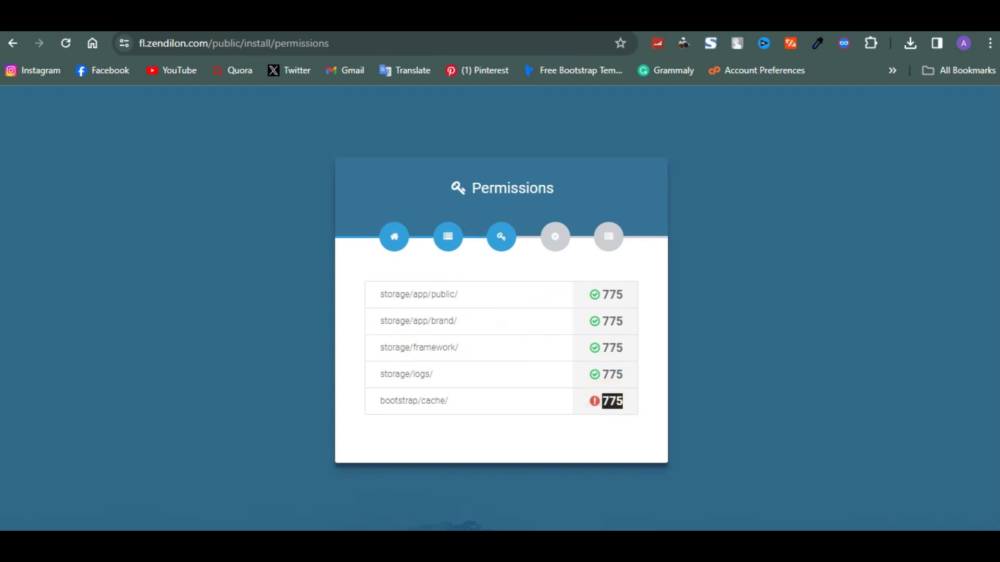
pyautogui.hotkey('ctrl', 'Tab')
pyautogui.click(388, 192)
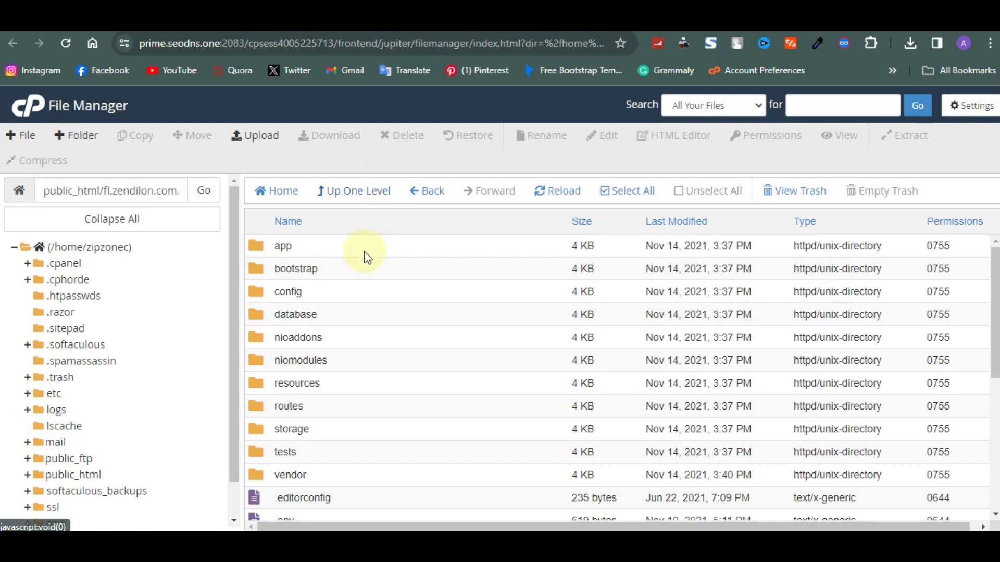
# Set the bootstrap/cache folder's permissions to 0775.
pyautogui.doubleClick(361, 282)
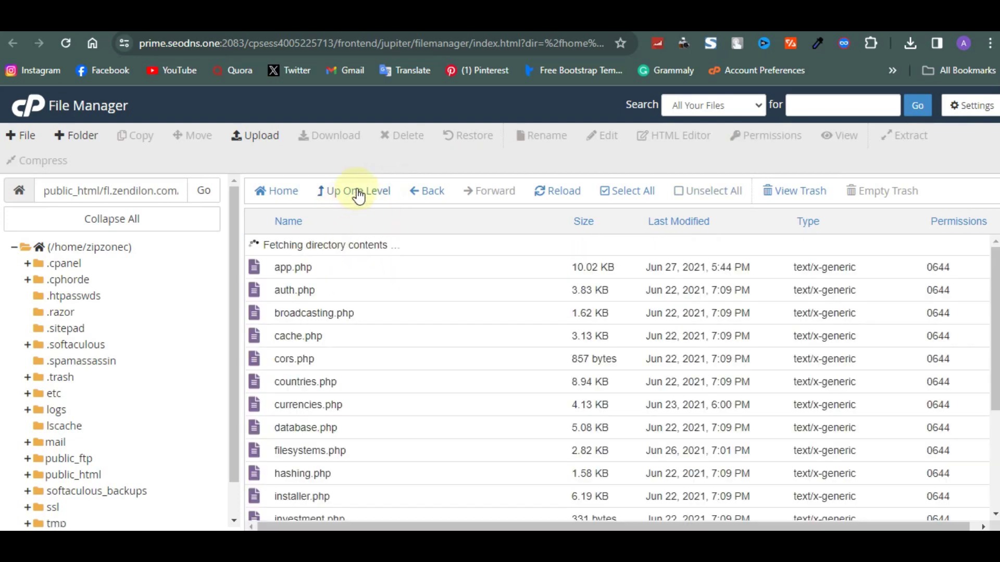
pyautogui.click(358, 194)
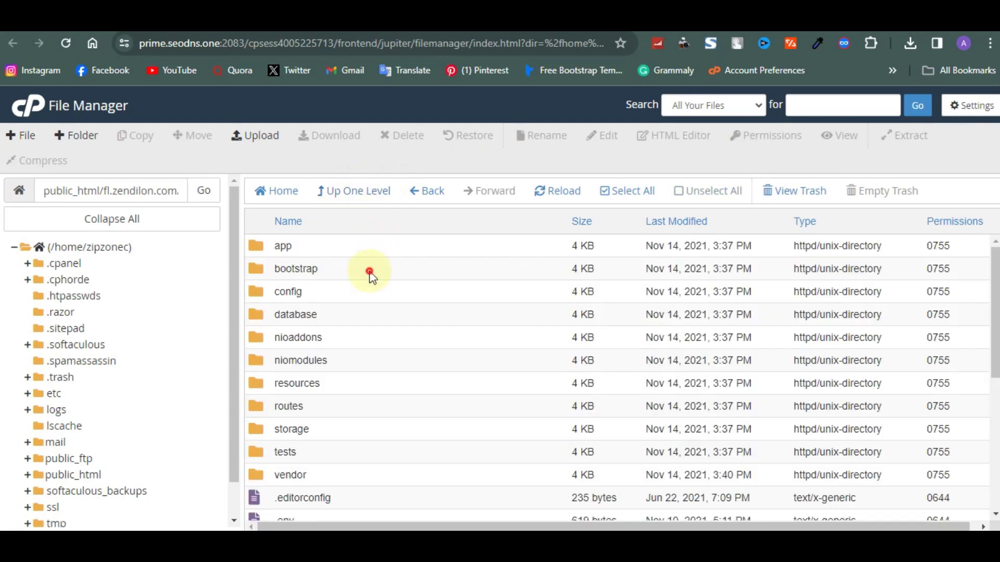
pyautogui.doubleClick(370, 271)
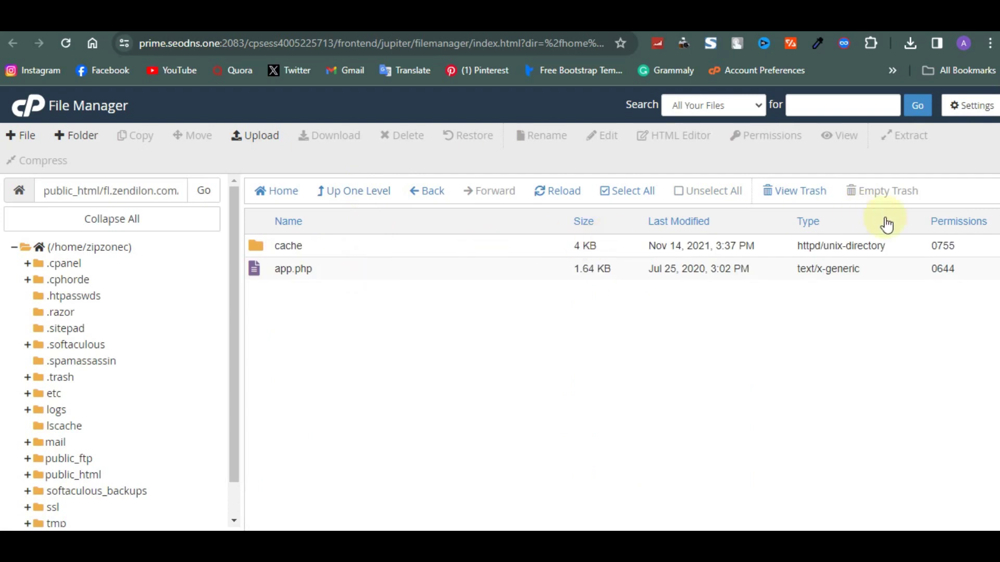
pyautogui.click(954, 246)
pyautogui.write('775')
pyautogui.press('Return')
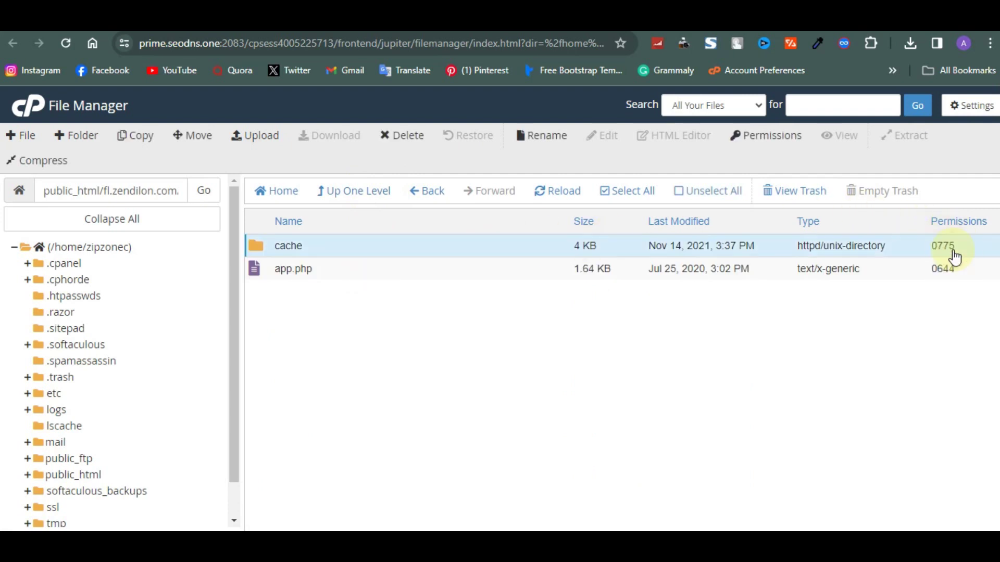
# Reload the installer's permissions page to confirm all five folders pass.
pyautogui.hotkey('ctrl', 'Tab')
pyautogui.click(595, 46)
pyautogui.press('Return')
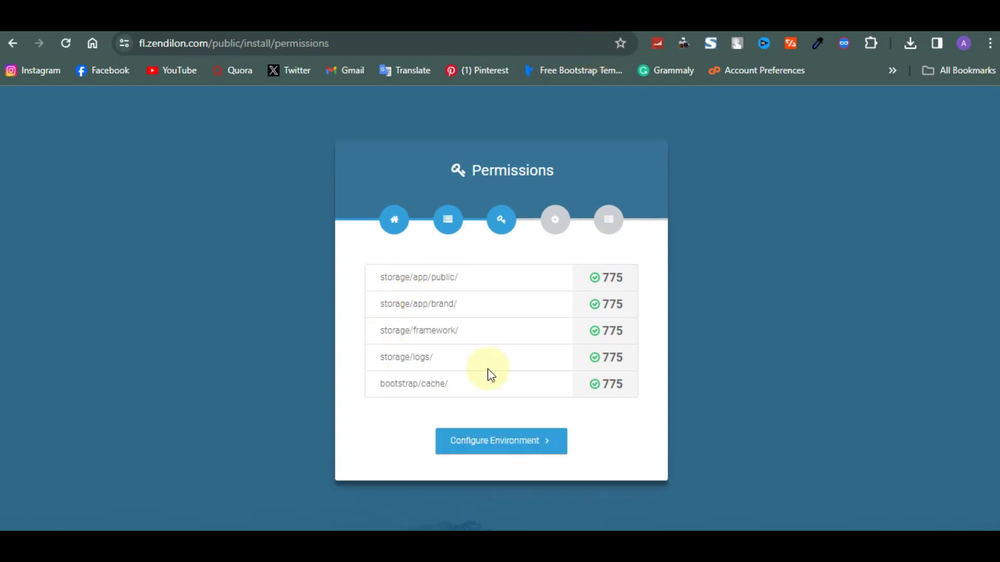
# Name the app ZD and set its environment to Development.
pyautogui.click(522, 437)
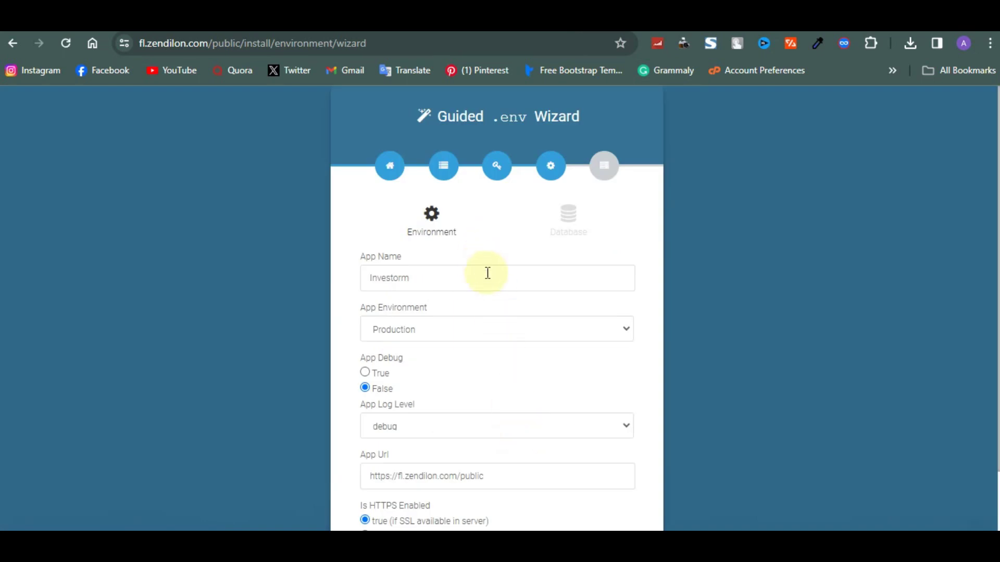
pyautogui.click(485, 274)
pyautogui.doubleClick(488, 276)
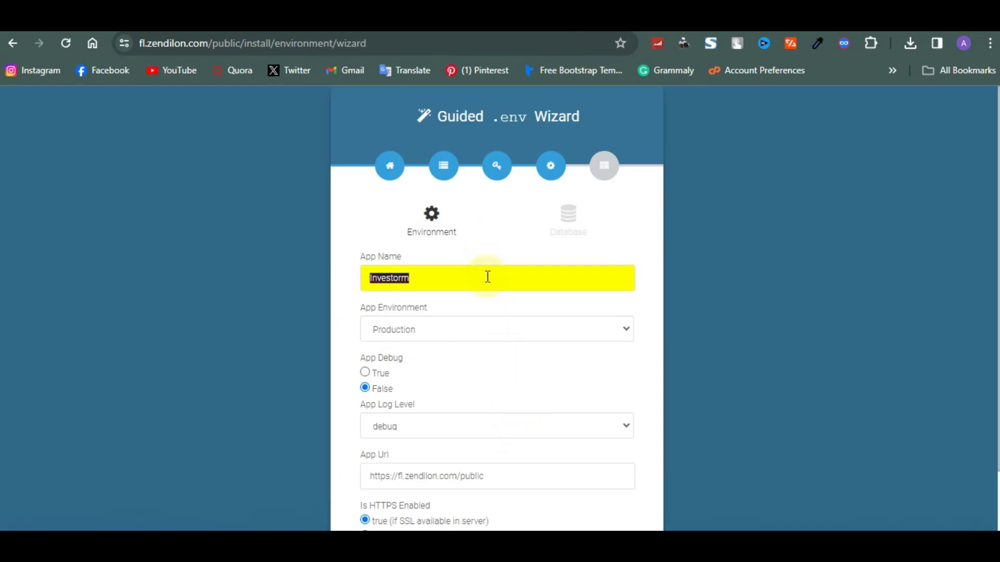
pyautogui.write('Z')
pyautogui.write('D')
pyautogui.press('BackSpace')
pyautogui.write('D')
pyautogui.click(470, 332)
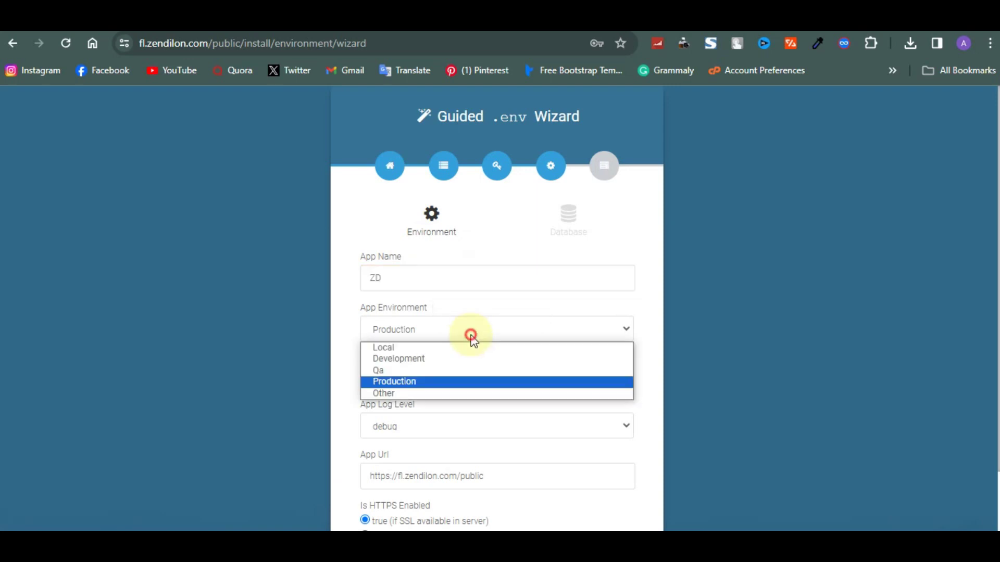
pyautogui.click(436, 364)
pyautogui.scroll(-2, 438, 370)
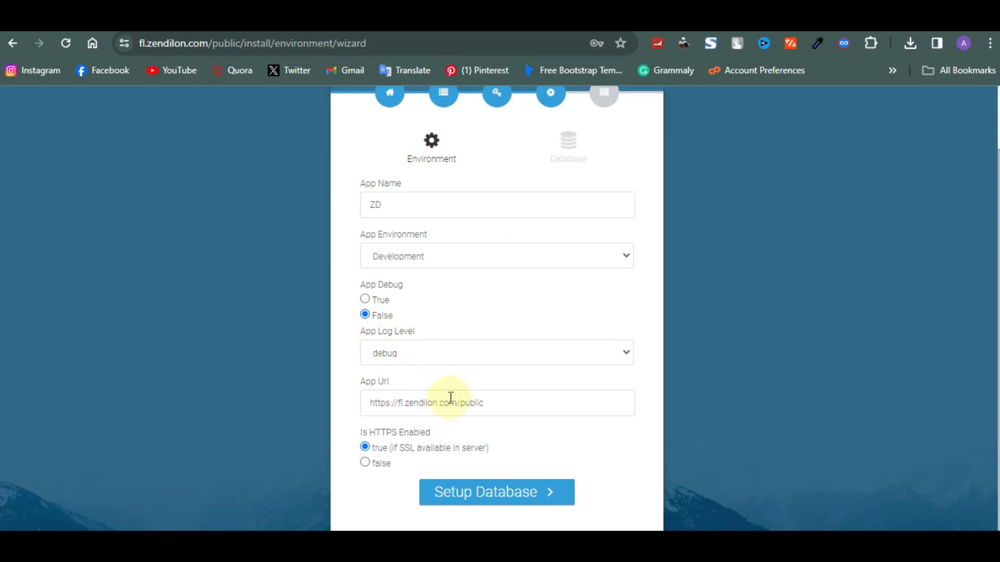
pyautogui.moveTo(459, 403); pyautogui.dragTo(515, 403)
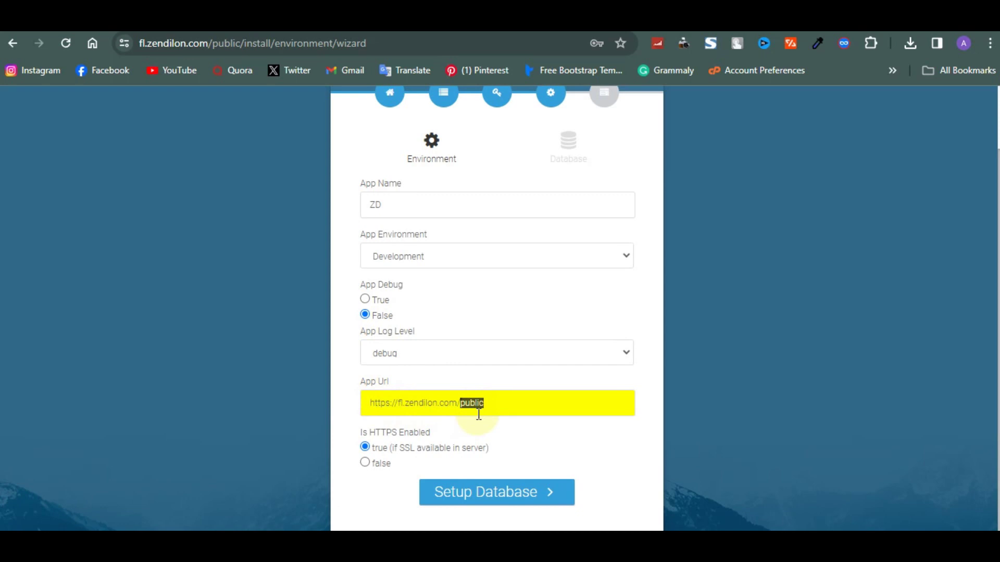
# Submit the environment step and start a new database in cPanel's MySQL Database Wizard.
pyautogui.click(507, 508)
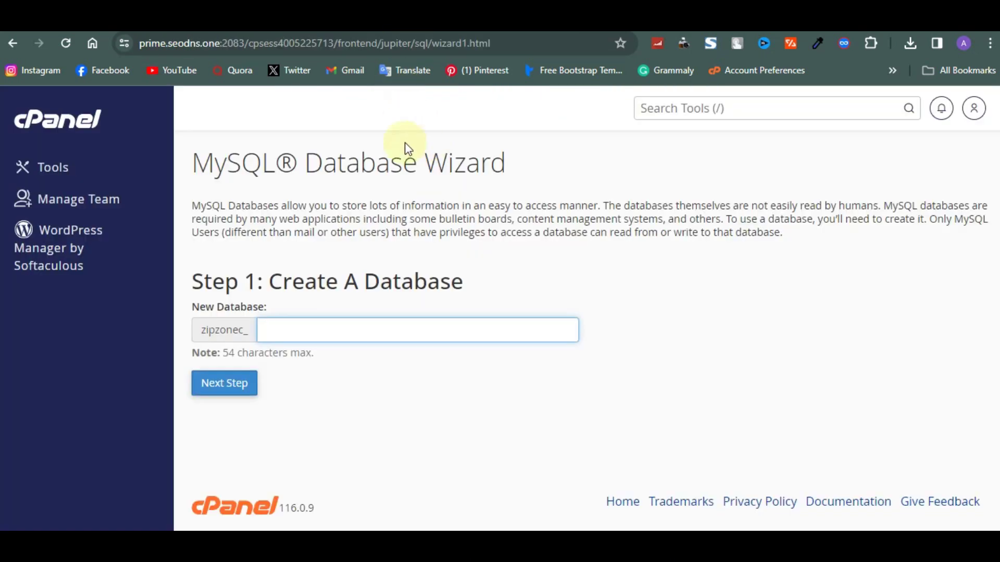
pyautogui.moveTo(225, 163); pyautogui.dragTo(323, 163)
pyautogui.moveTo(205, 169); pyautogui.dragTo(508, 169)
pyautogui.click(383, 328)
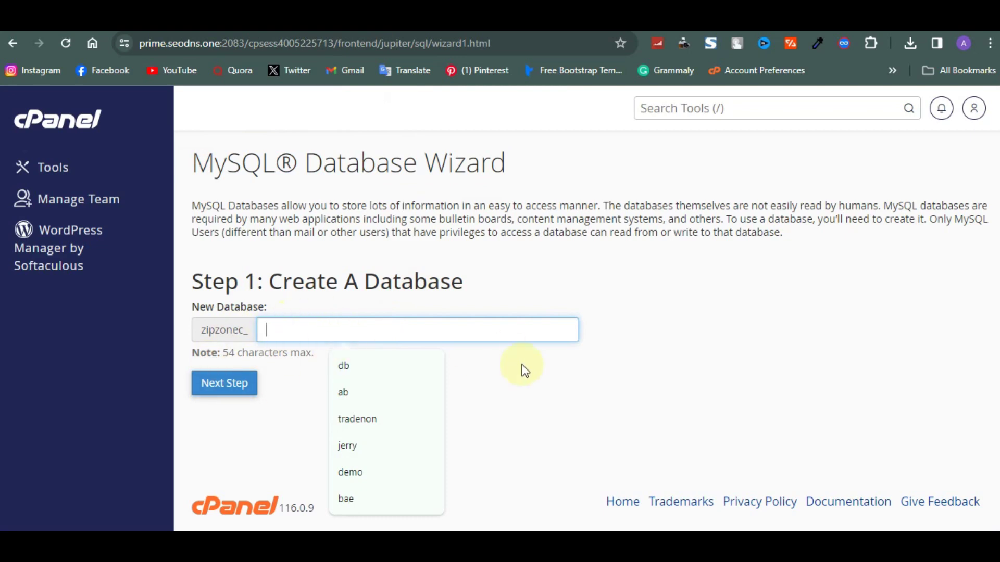
# Confirm the zipzonec_delete database exists and keep the installer's mysql connection type.
pyautogui.click(569, 196)
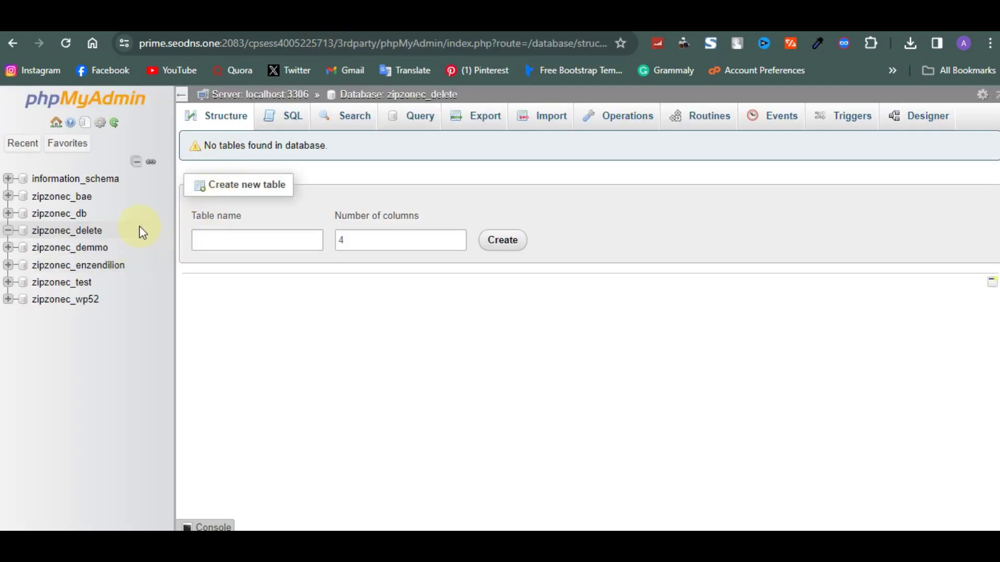
pyautogui.moveTo(138, 230); pyautogui.dragTo(33, 232)
pyautogui.hotkey('ctrl', 'c')
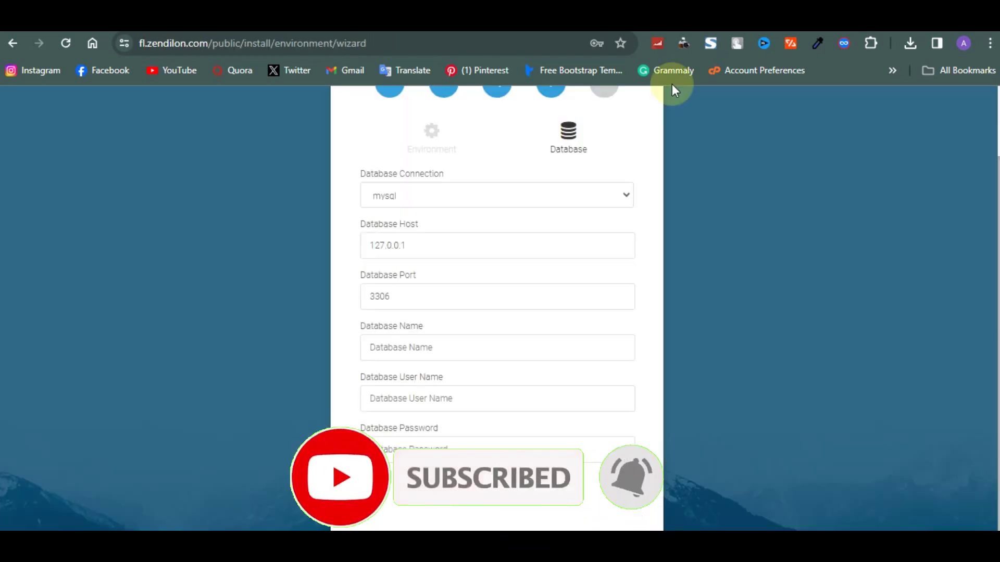
pyautogui.click(478, 203)
pyautogui.click(478, 203)
pyautogui.tripleClick(456, 235)
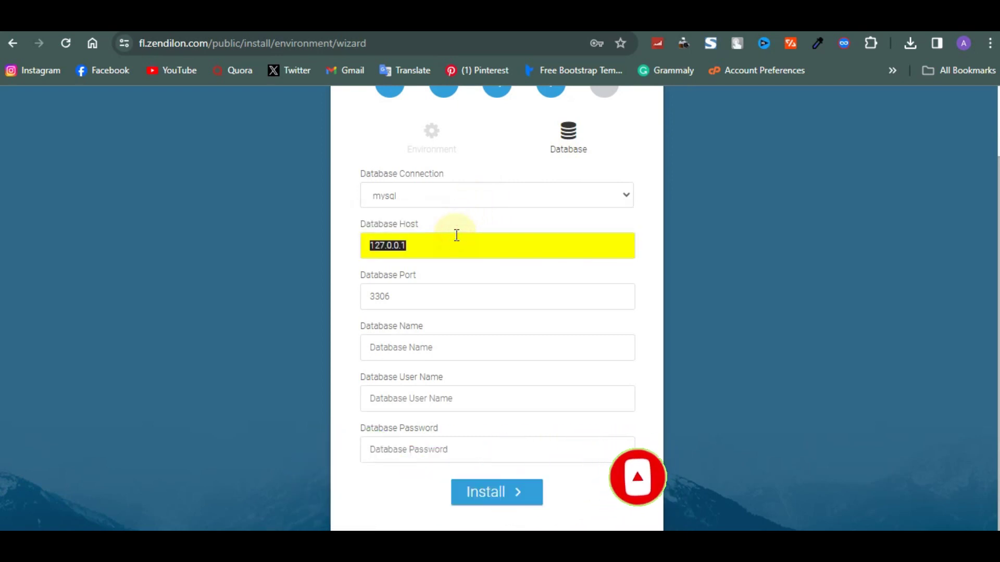
# Set the database host to localhost and the database name to zipzonec_delete.
pyautogui.press('BackSpace')
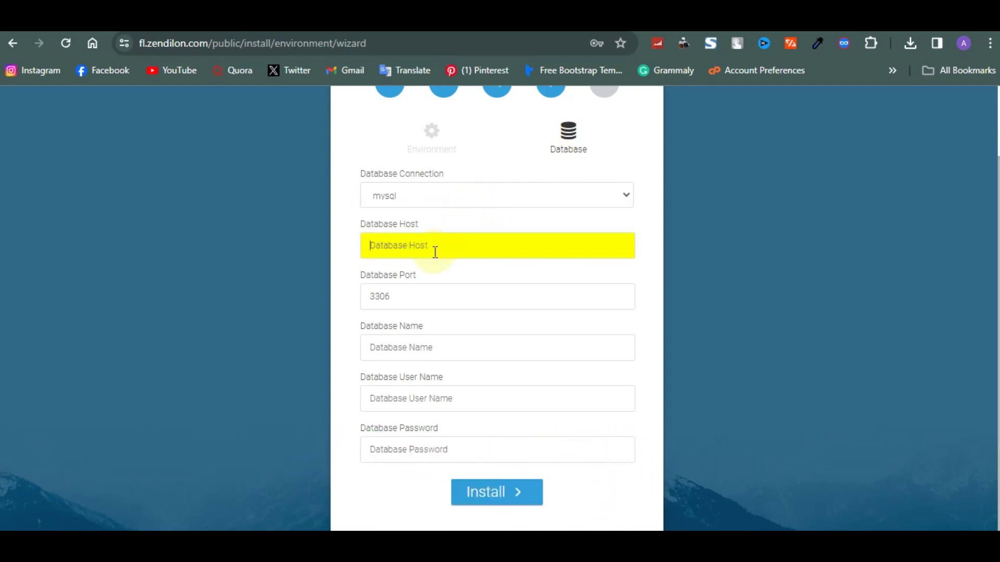
pyautogui.click(435, 251)
pyautogui.click(452, 281)
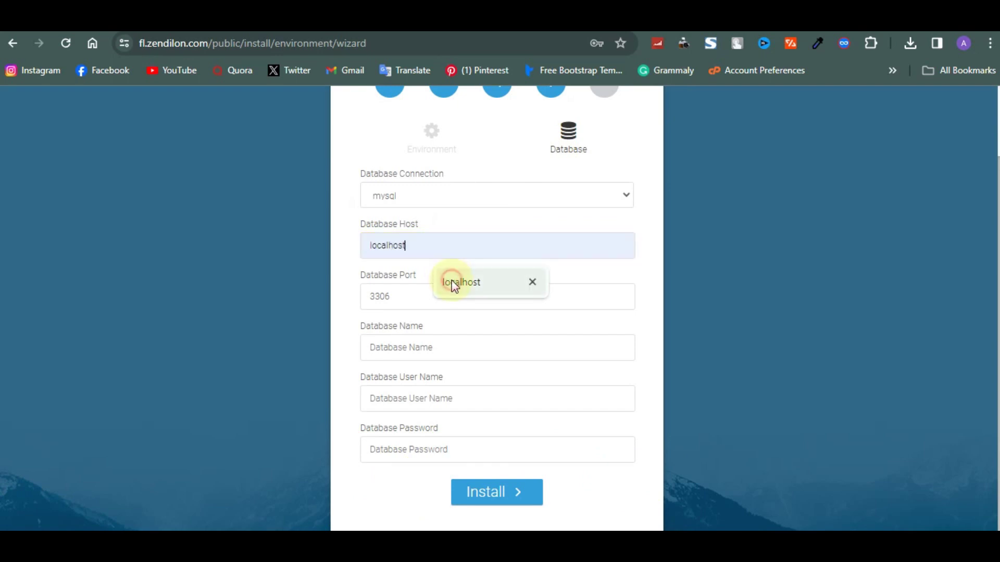
pyautogui.click(414, 344)
pyautogui.hotkey('ctrl', 'v')
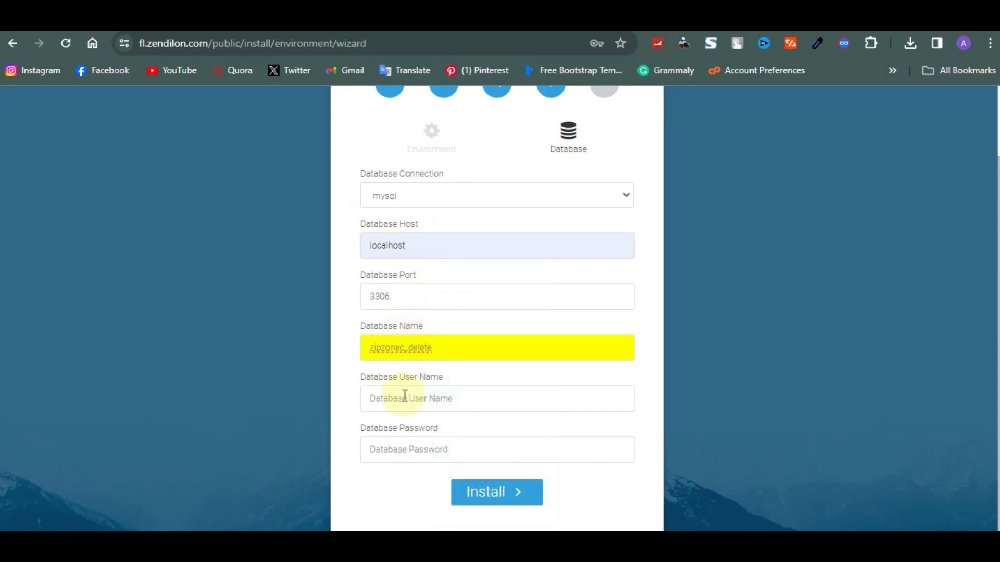
# Enter the database user name and password, then launch the installation.
pyautogui.click(405, 396)
pyautogui.hotkey('ctrl', 'v')
pyautogui.click(414, 446)
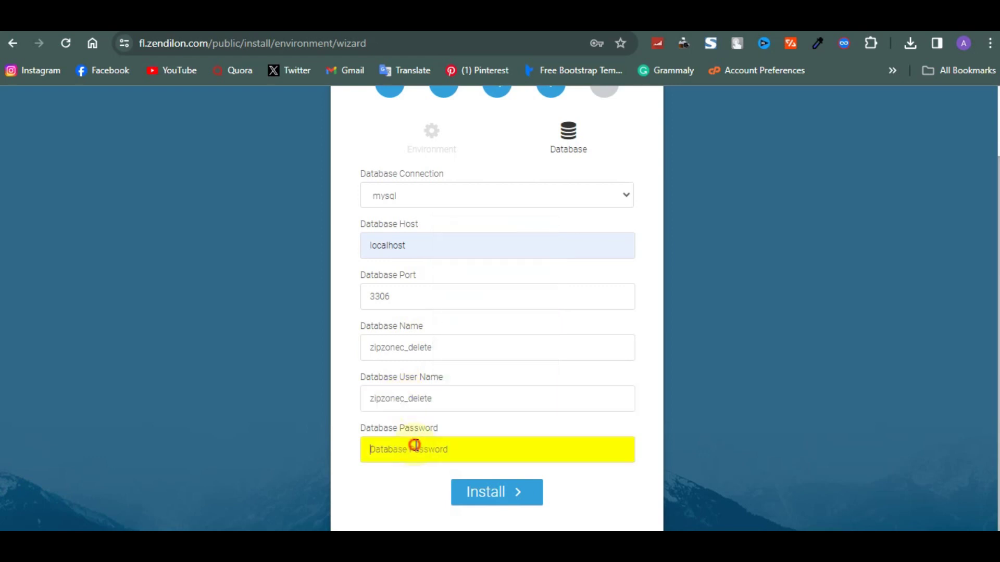
pyautogui.write('••••')
pyautogui.press('BackSpace')
pyautogui.press('BackSpace')
pyautogui.press('BackSpace')
pyautogui.press('BackSpace')
pyautogui.write('••••••••••')
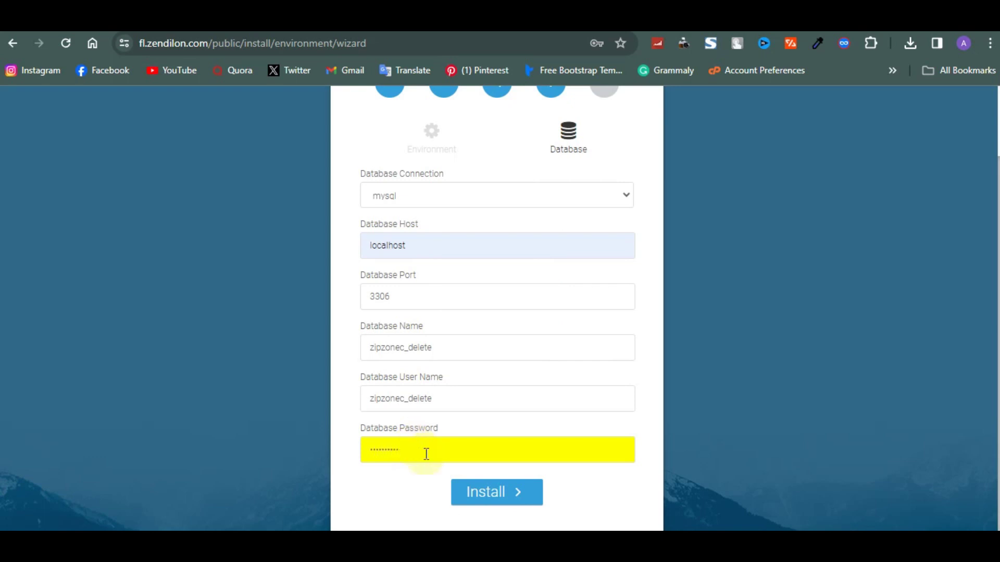
pyautogui.click(470, 495)
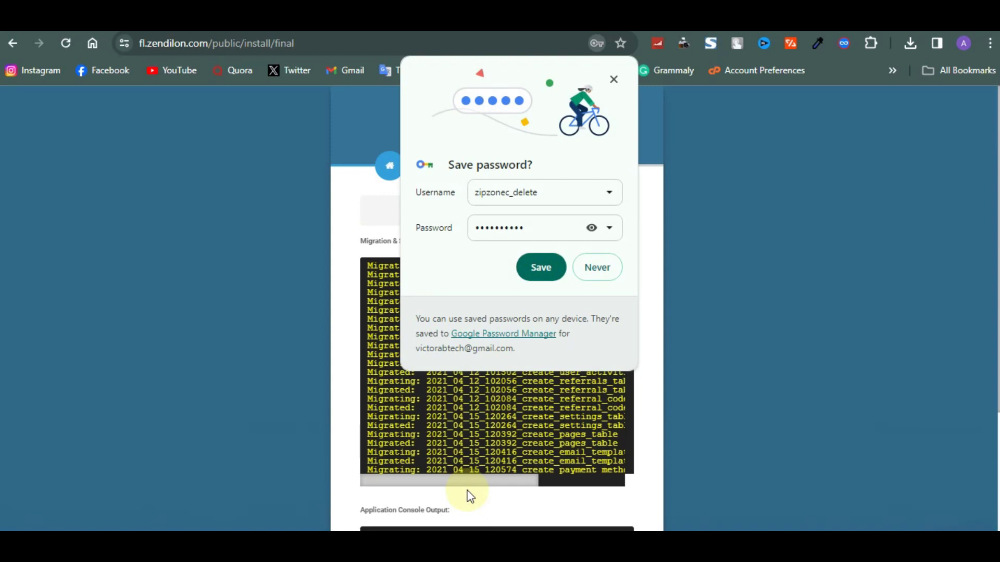
# Decline saving the password in Chrome and finish the Investorm installation.
pyautogui.click(609, 276)
pyautogui.scroll(-2, 661, 284)
pyautogui.scroll(-12, 599, 307)
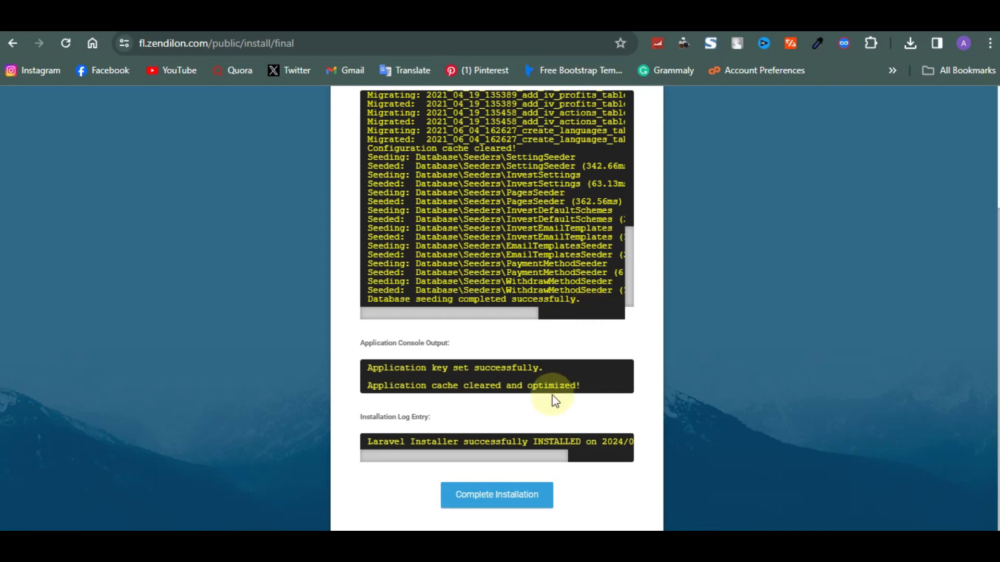
pyautogui.click(503, 501)
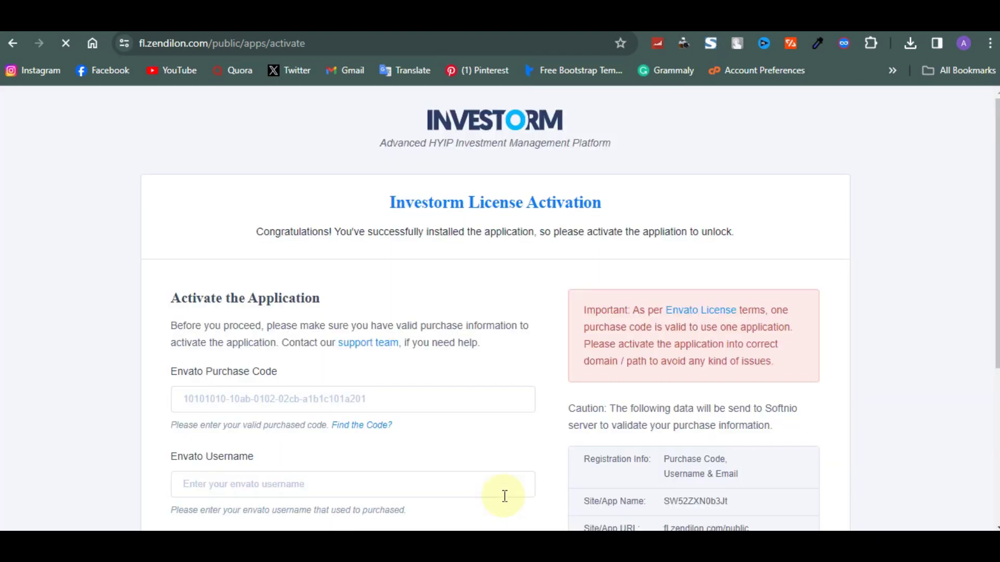
# Review the installation success message and the Envato license activation form.
pyautogui.scroll(-2, 504, 497)
pyautogui.scroll(1, 503, 496)
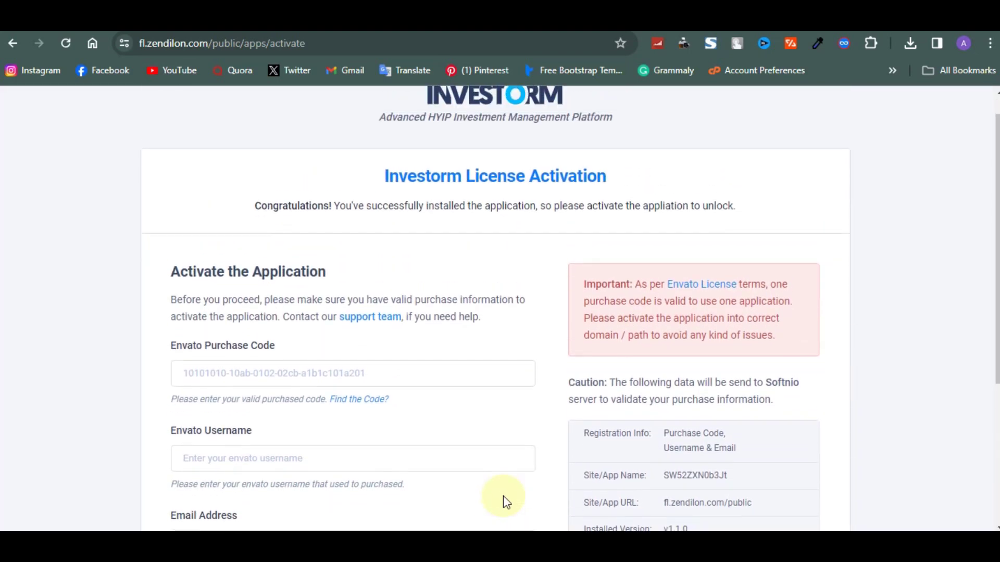
pyautogui.scroll(1, 503, 495)
pyautogui.moveTo(380, 202); pyautogui.dragTo(615, 216)
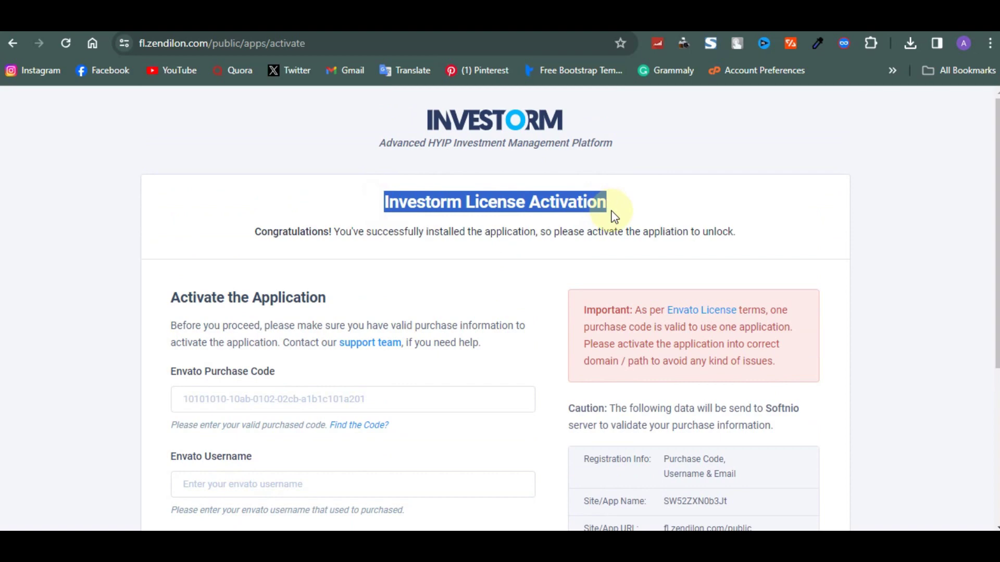
pyautogui.moveTo(350, 230); pyautogui.dragTo(626, 254)
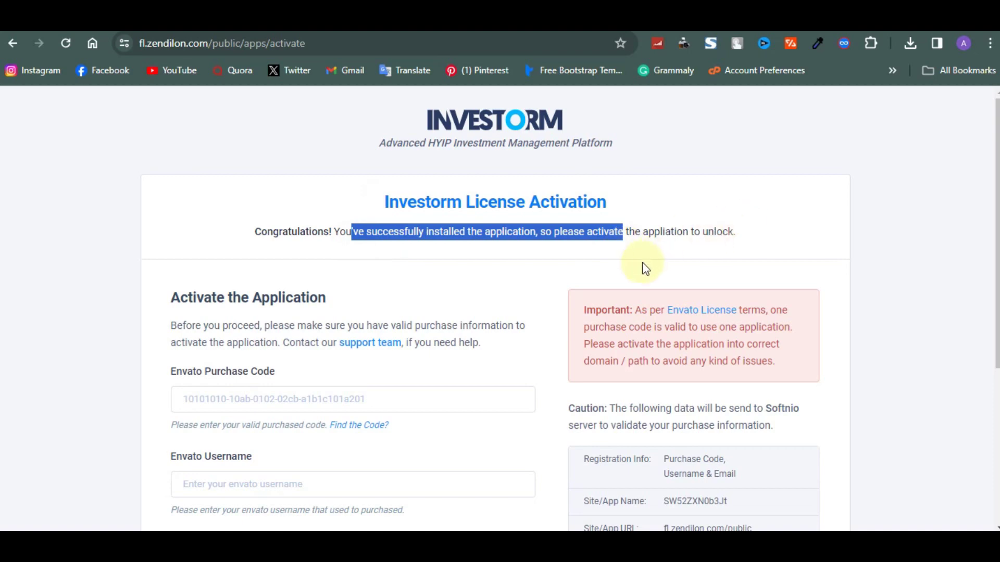
pyautogui.doubleClick(170, 333)
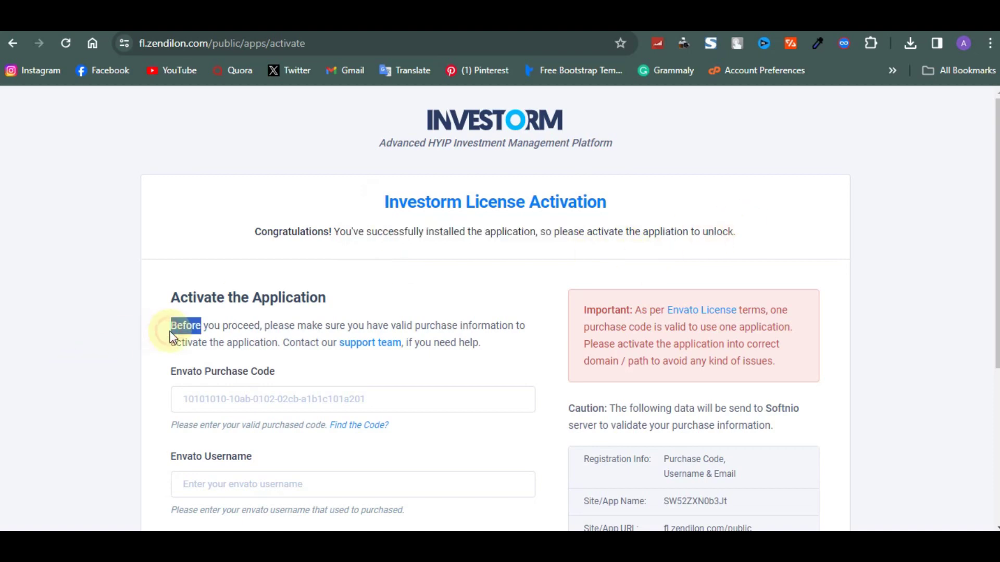
pyautogui.scroll(-1, 173, 338)
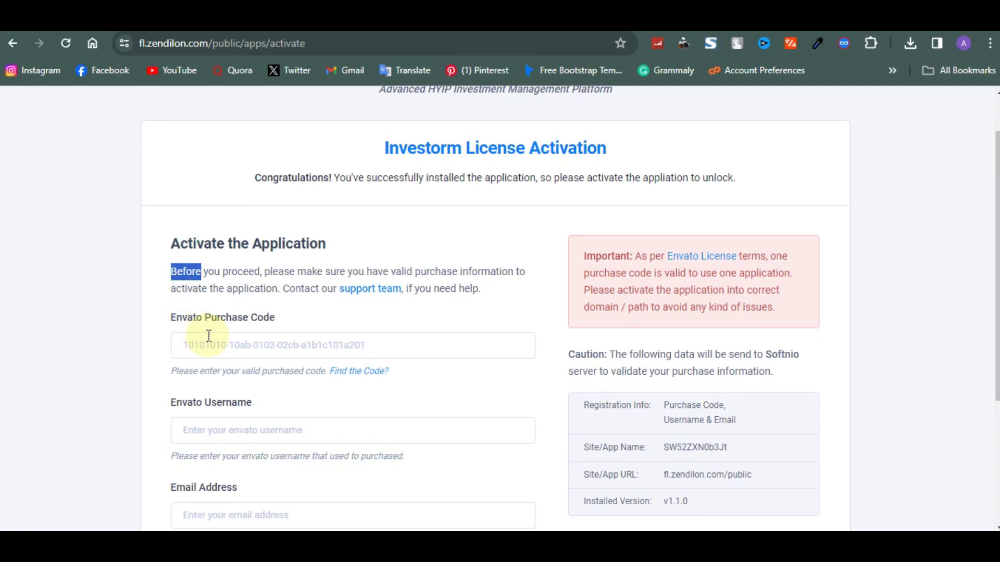
pyautogui.scroll(-2, 209, 335)
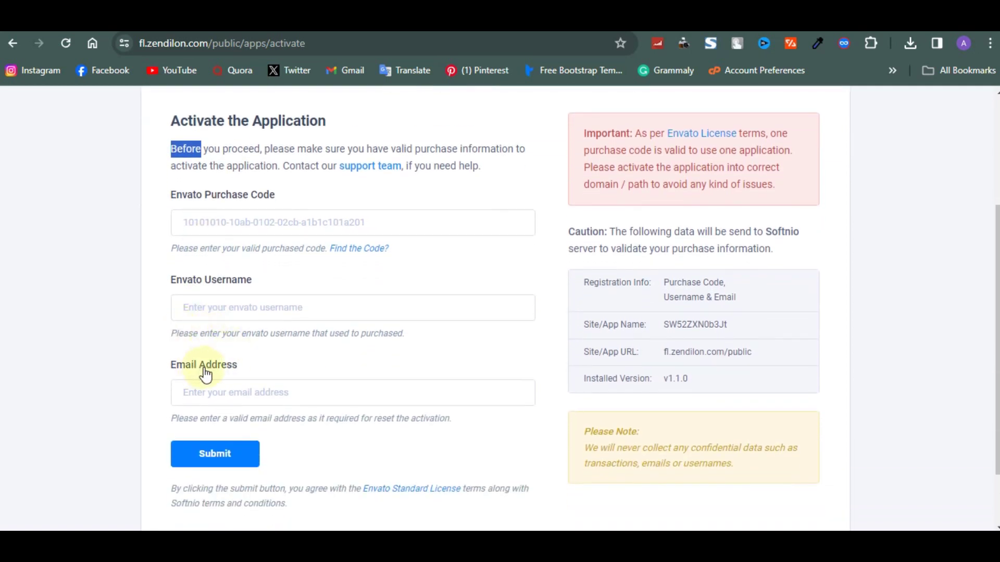
pyautogui.click(245, 170)
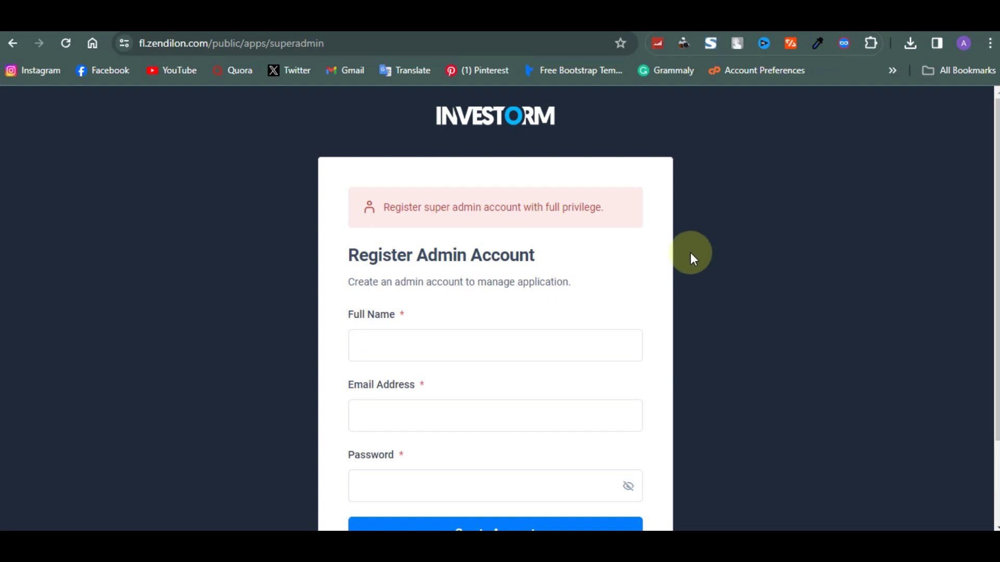
# Enter the super admin's full name and e-mail address.
pyautogui.click(411, 210)
pyautogui.moveTo(413, 209); pyautogui.dragTo(595, 207)
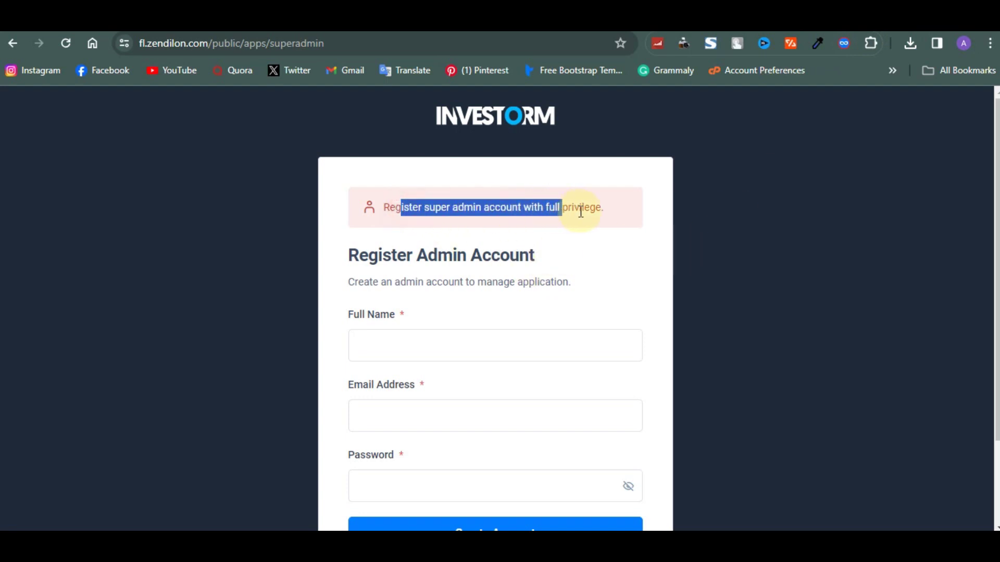
pyautogui.scroll(-1, 483, 228)
pyautogui.click(423, 236)
pyautogui.click(401, 290)
pyautogui.write('victor')
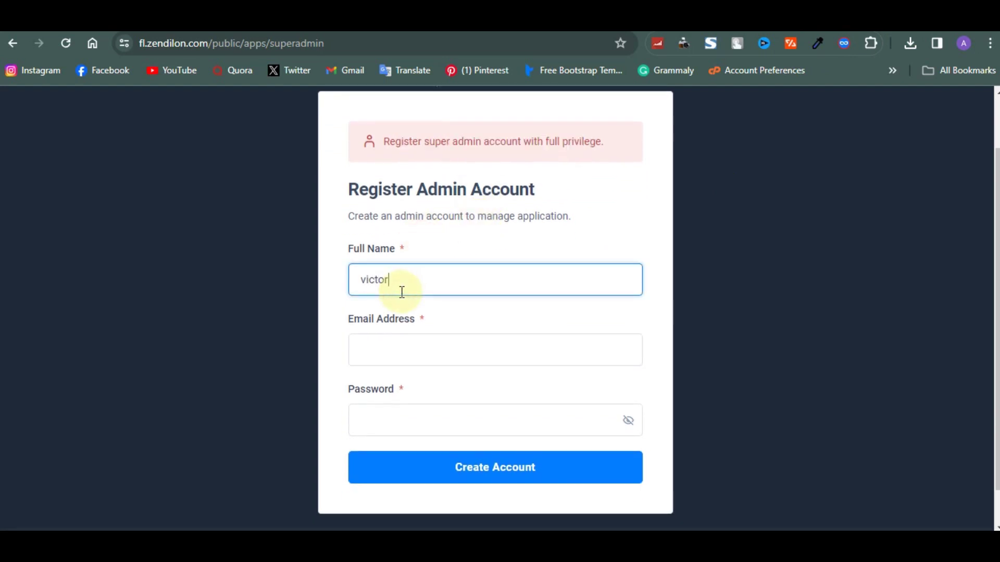
pyautogui.click(400, 345)
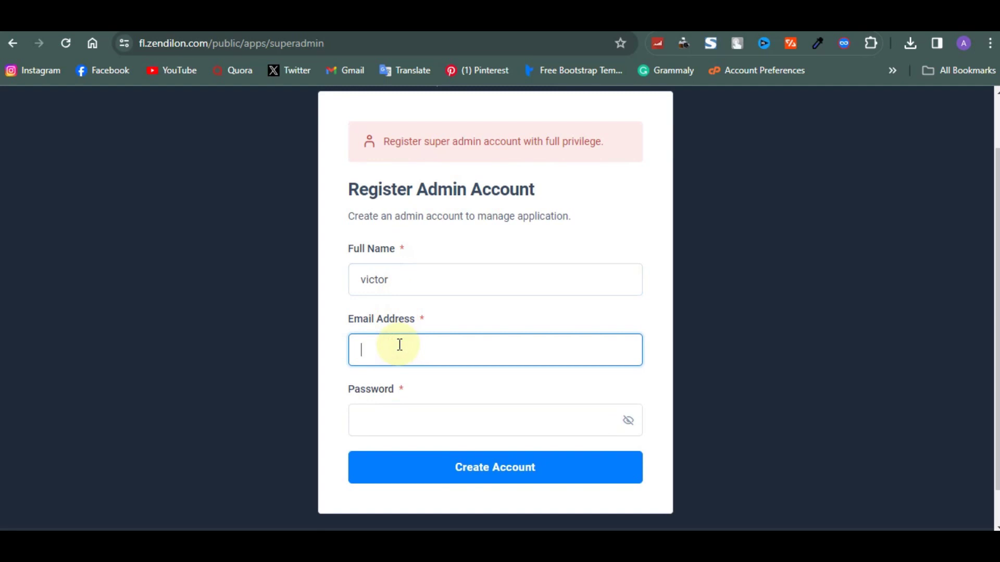
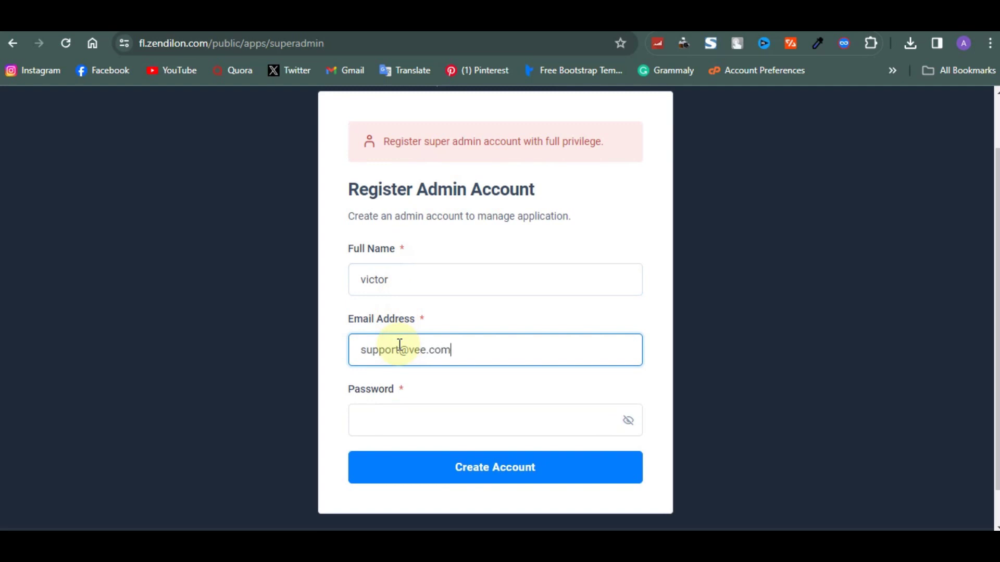
# Enter and reveal the admin password, then create the super admin account.
pyautogui.click(422, 415)
pyautogui.write('•••••')
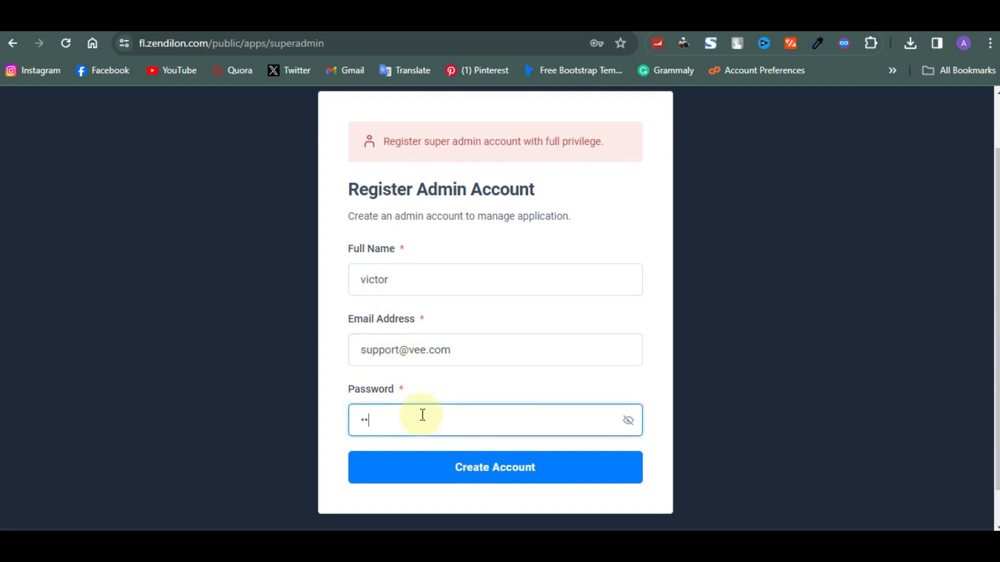
pyautogui.write('••••')
pyautogui.click(629, 422)
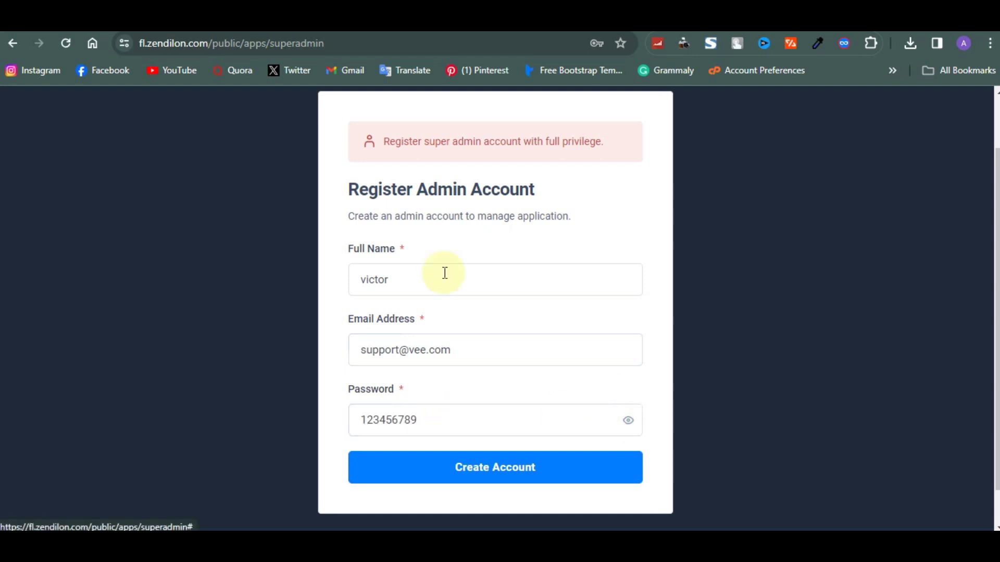
pyautogui.doubleClick(470, 356)
pyautogui.tripleClick(470, 356)
pyautogui.hotkey('ctrl', 'c')
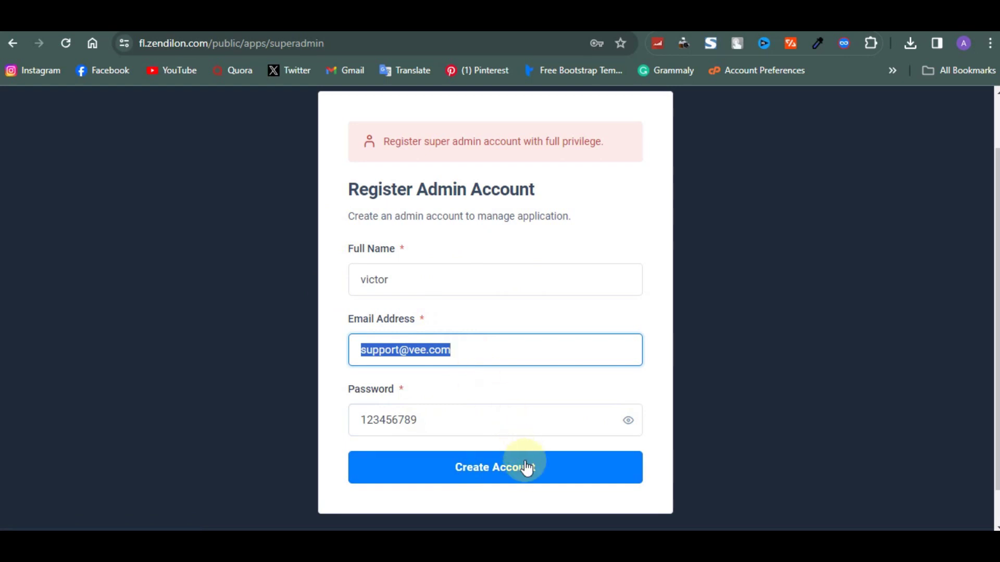
pyautogui.click(524, 470)
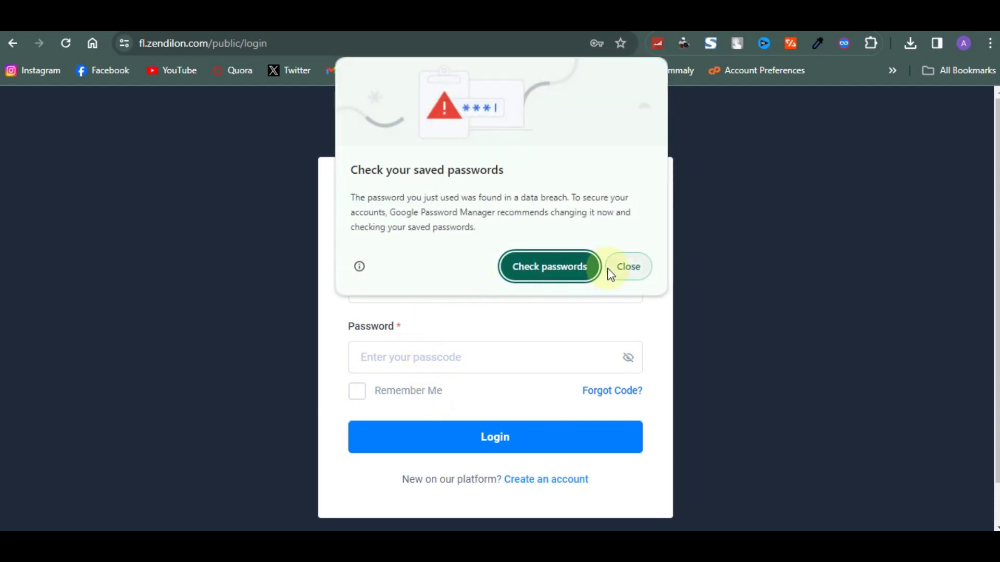
# Dismiss the breach warning and log in with the saved admin e-mail and password.
pyautogui.click(627, 267)
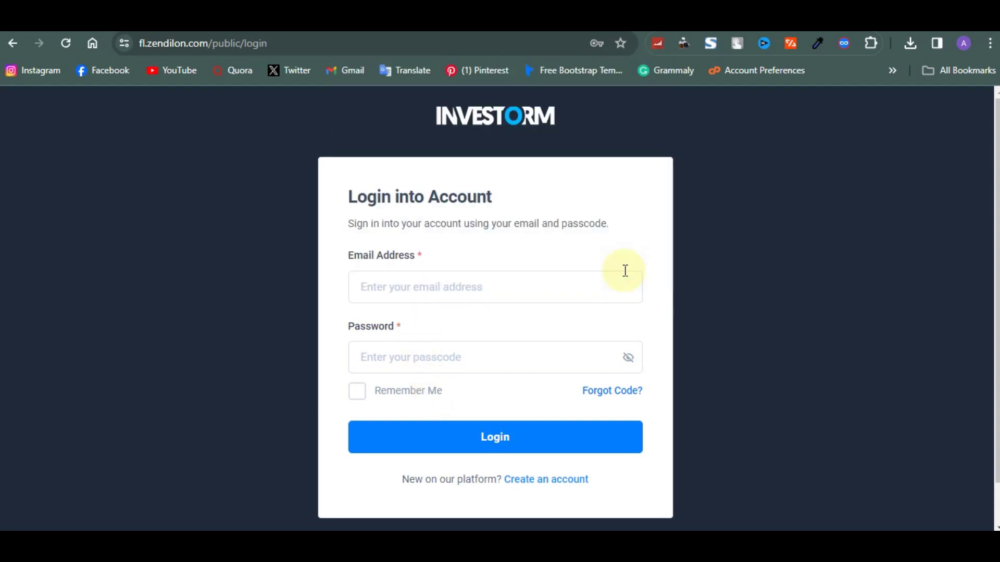
pyautogui.click(557, 282)
pyautogui.hotkey('ctrl', 'v')
pyautogui.click(479, 359)
pyautogui.write('•••••••')
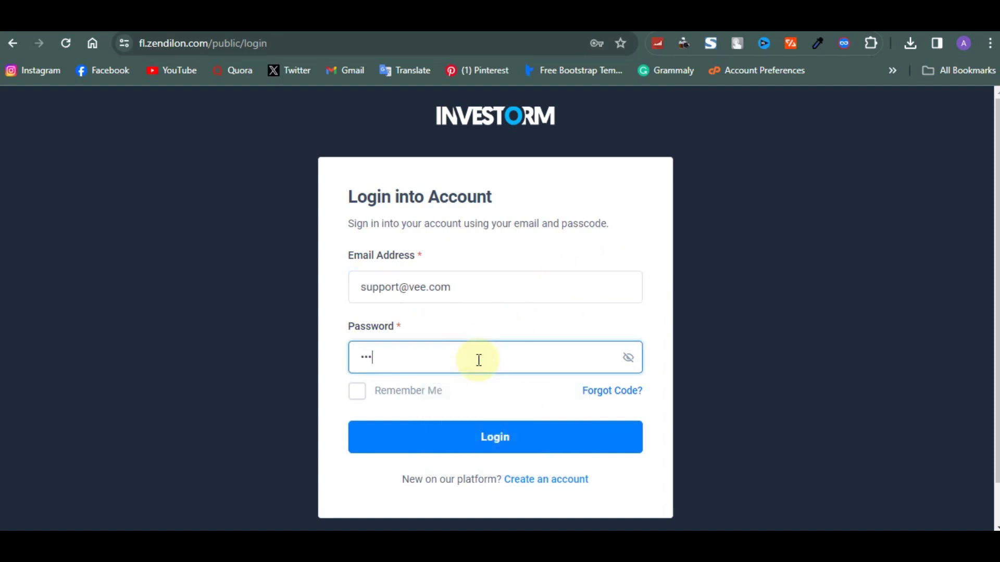
pyautogui.write('•')
pyautogui.click(504, 438)
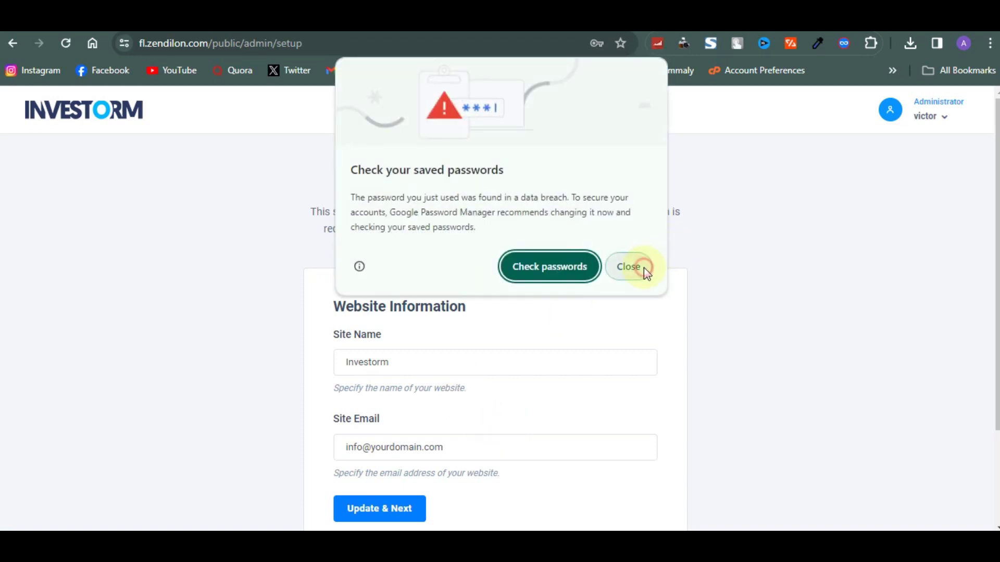
# Save the Website Information with site name zedillion and the support e-mail address as site email.
pyautogui.click(644, 268)
pyautogui.moveTo(464, 382); pyautogui.dragTo(453, 370)
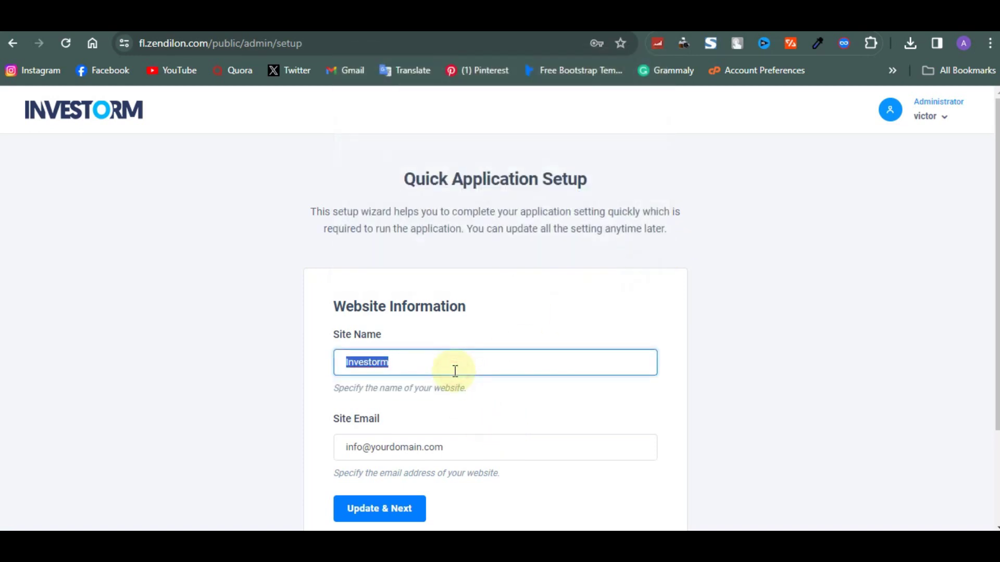
pyautogui.write('zedillion')
pyautogui.scroll(-2, 445, 359)
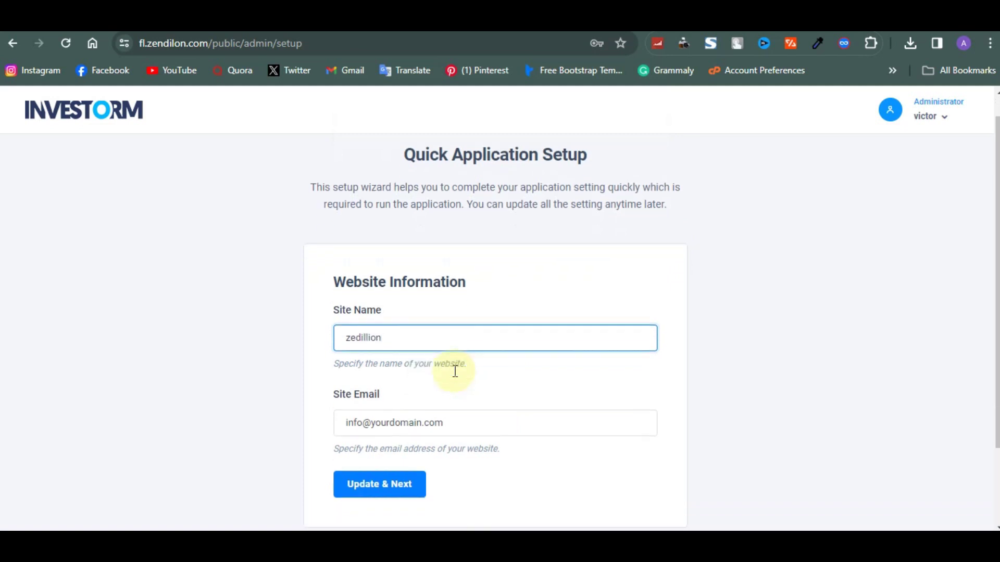
pyautogui.moveTo(452, 340); pyautogui.dragTo(335, 329)
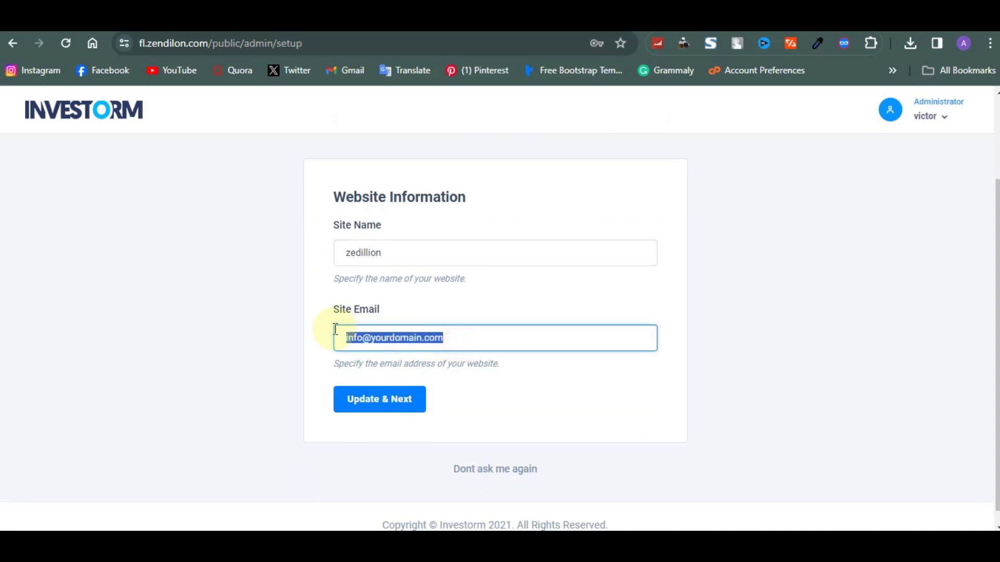
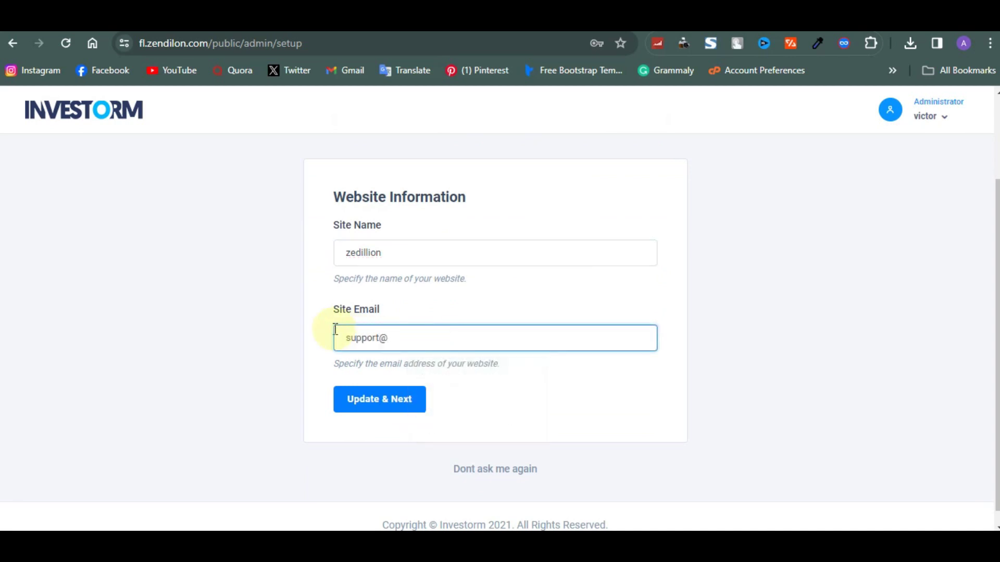
pyautogui.click(359, 398)
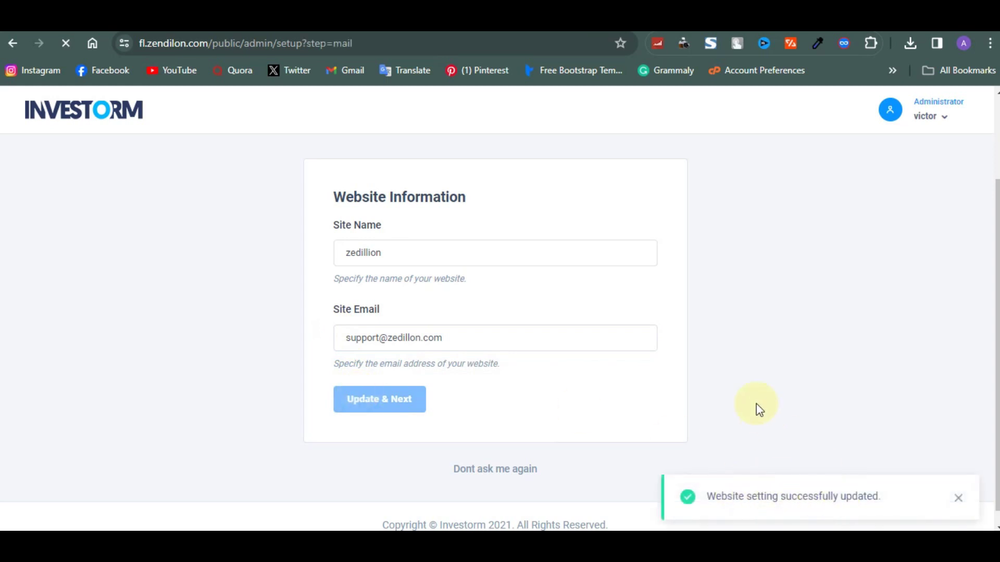
# Switch the outgoing mailing driver to SMTP.
pyautogui.scroll(-1, 517, 330)
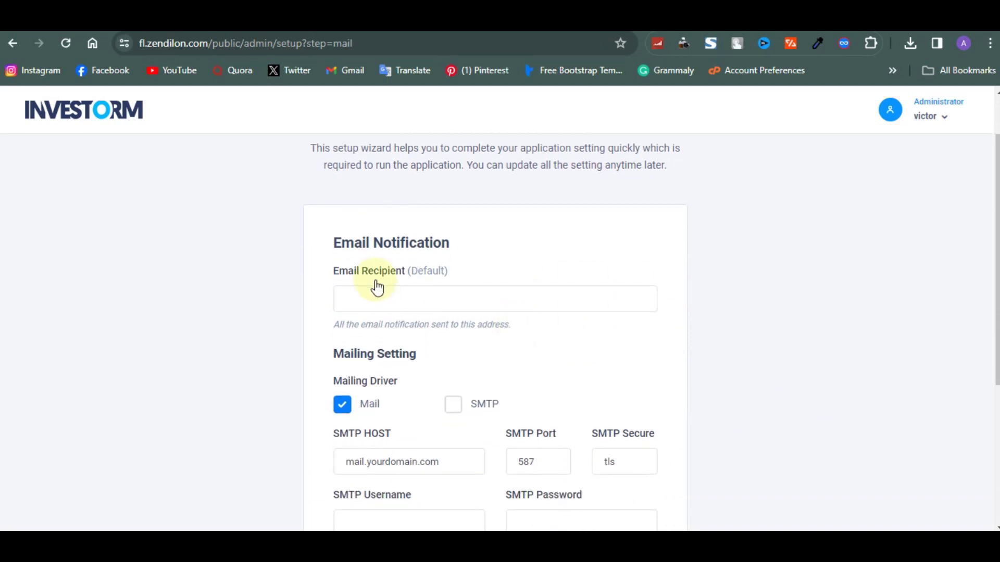
pyautogui.click(388, 292)
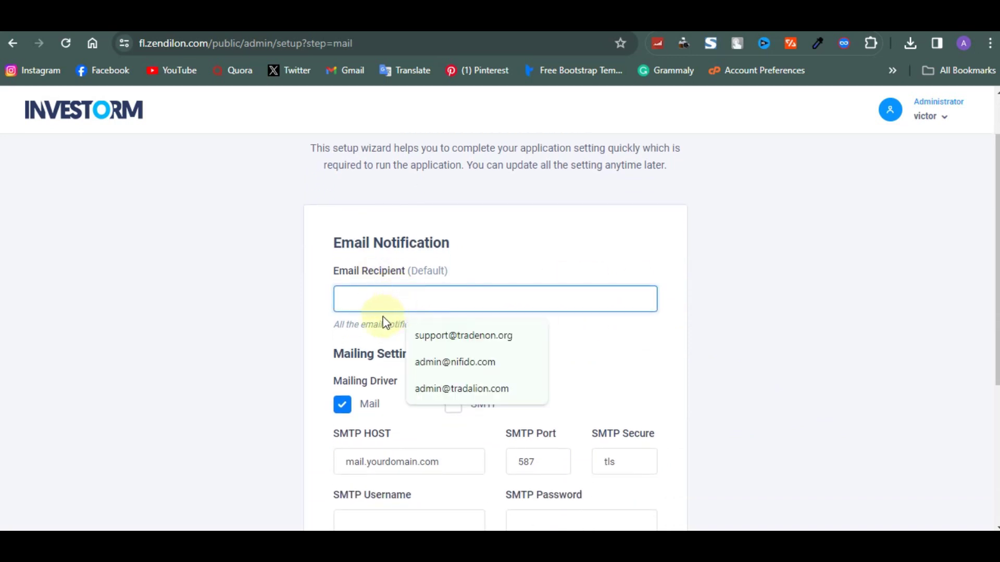
pyautogui.rightClick(302, 284)
pyautogui.click(302, 283)
pyautogui.scroll(-2, 291, 233)
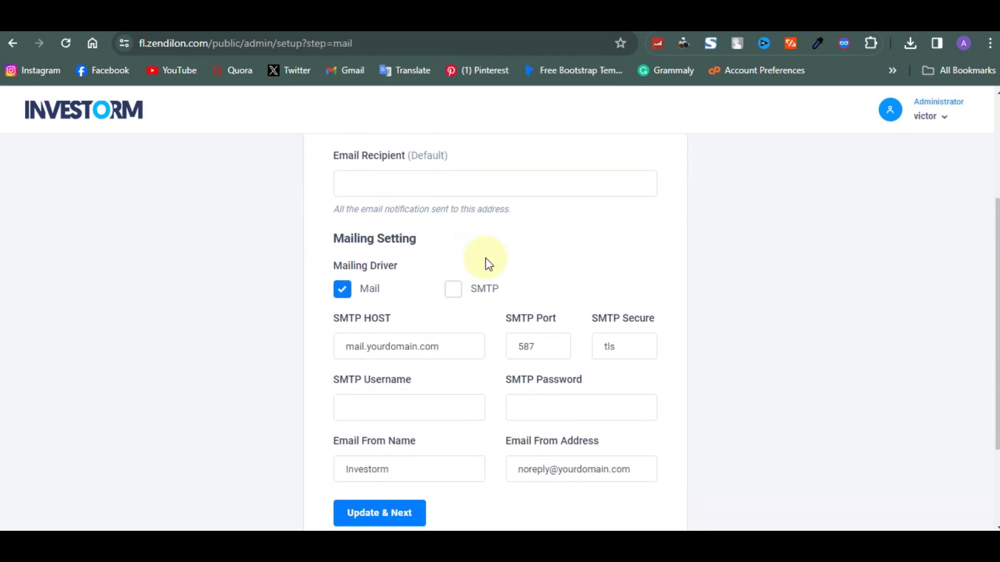
pyautogui.click(454, 289)
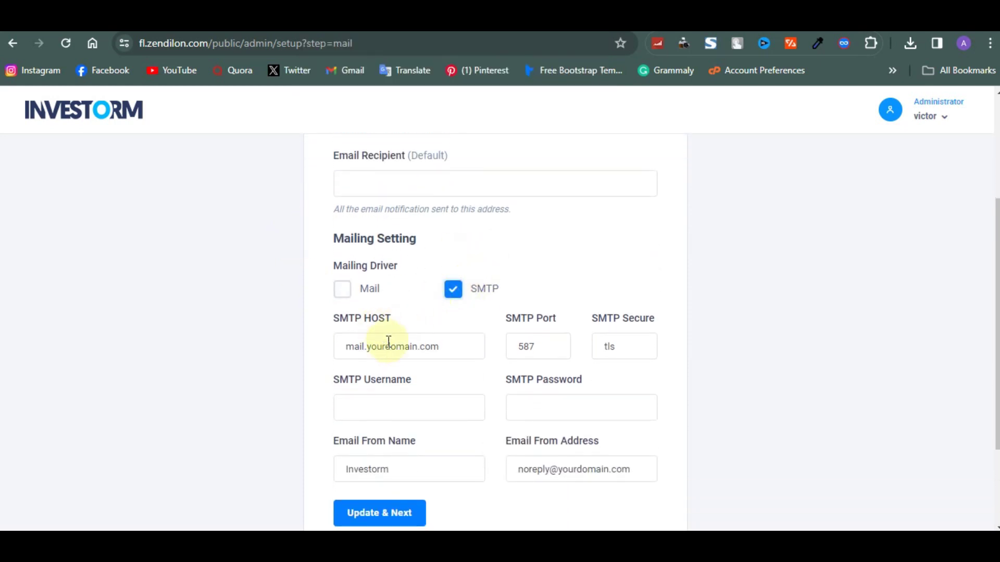
pyautogui.scroll(-1, 393, 345)
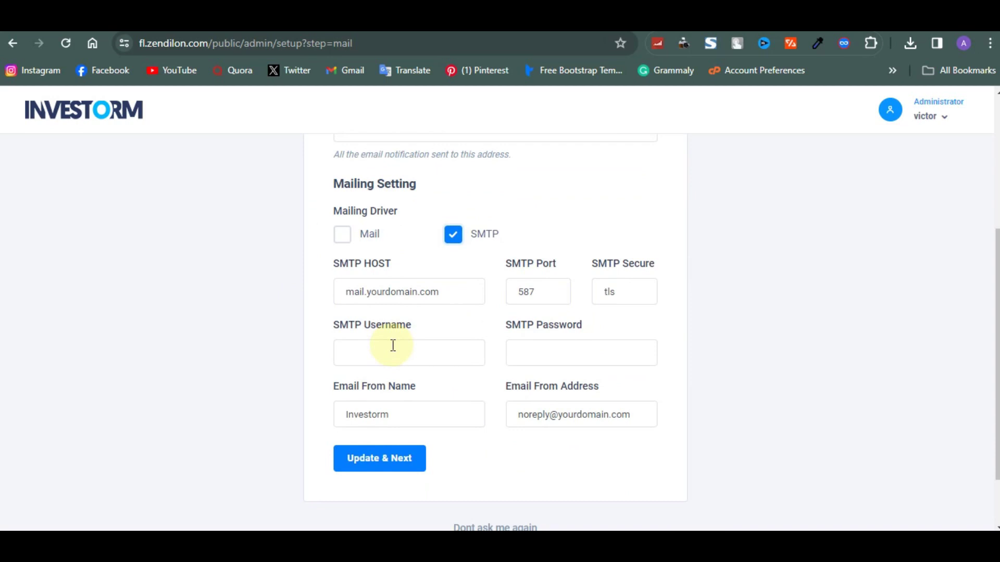
# Set SMTP host to mail.zedillion.com, port 465, with tls security.
pyautogui.moveTo(444, 290); pyautogui.dragTo(369, 291)
pyautogui.press('BackSpace')
pyautogui.write('zedillion.com')
pyautogui.click(531, 300)
pyautogui.moveTo(532, 300); pyautogui.dragTo(513, 298)
pyautogui.write('465')
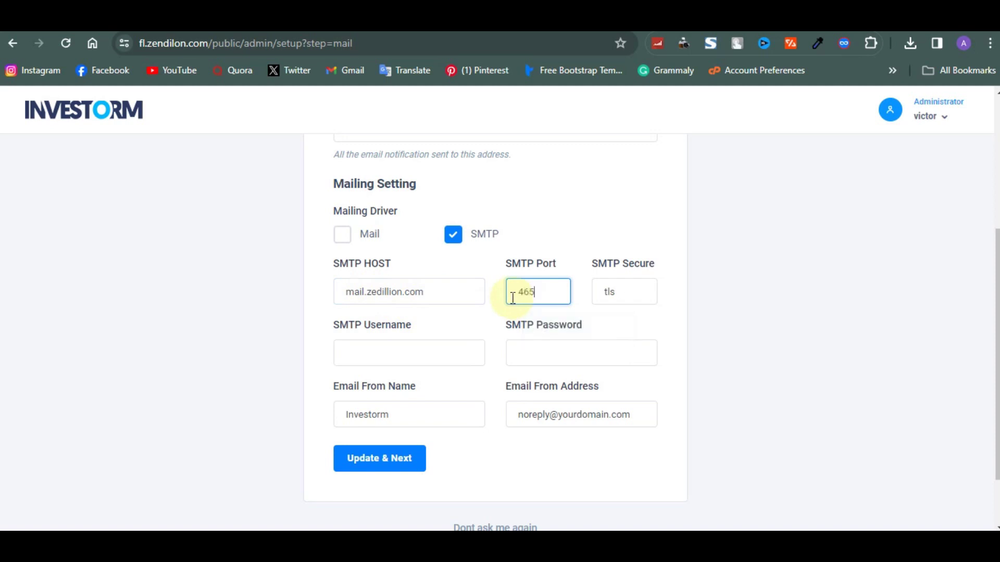
pyautogui.click(633, 292)
pyautogui.moveTo(634, 291); pyautogui.dragTo(591, 301)
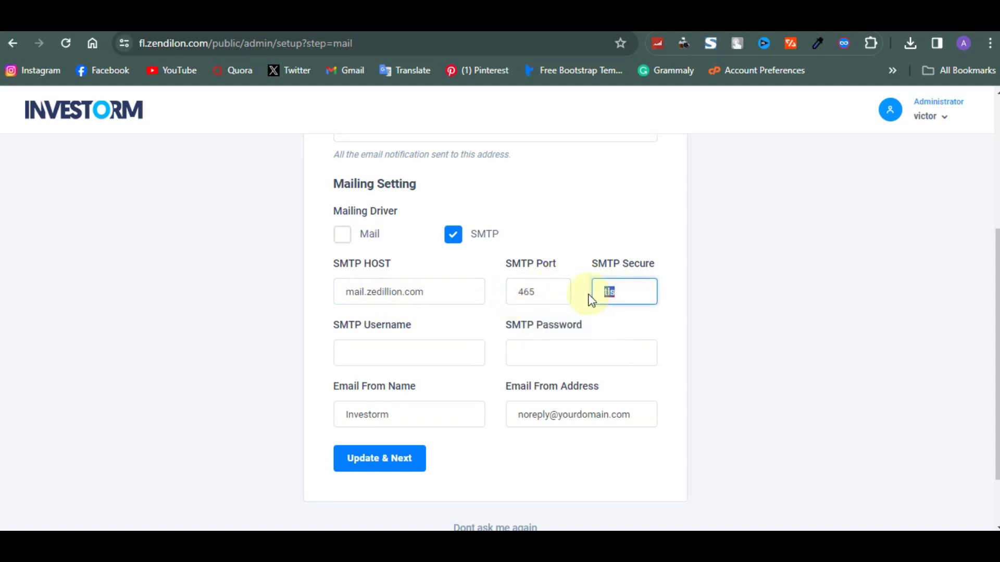
# Enter the support mailbox username and its password as SMTP credentials.
pyautogui.click(407, 347)
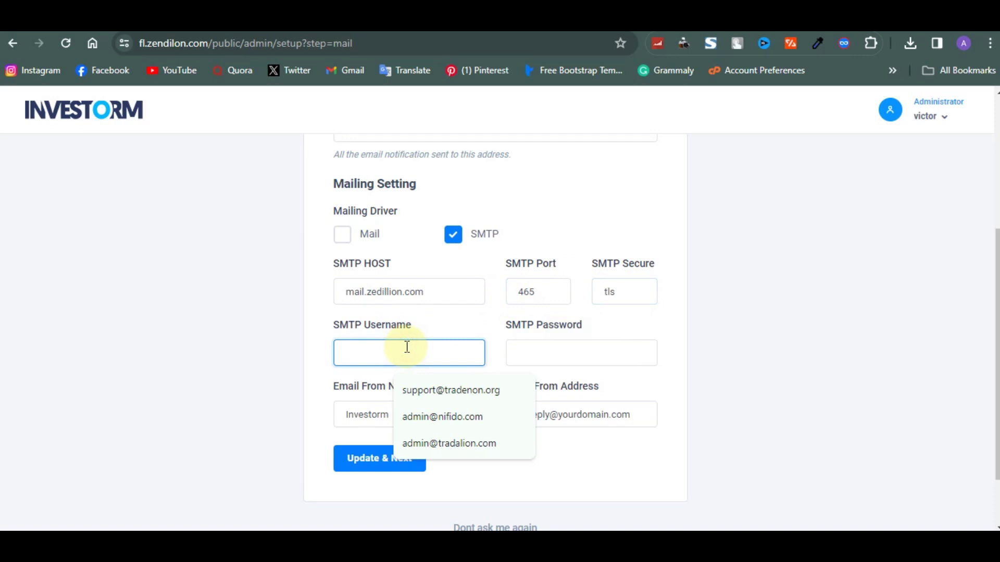
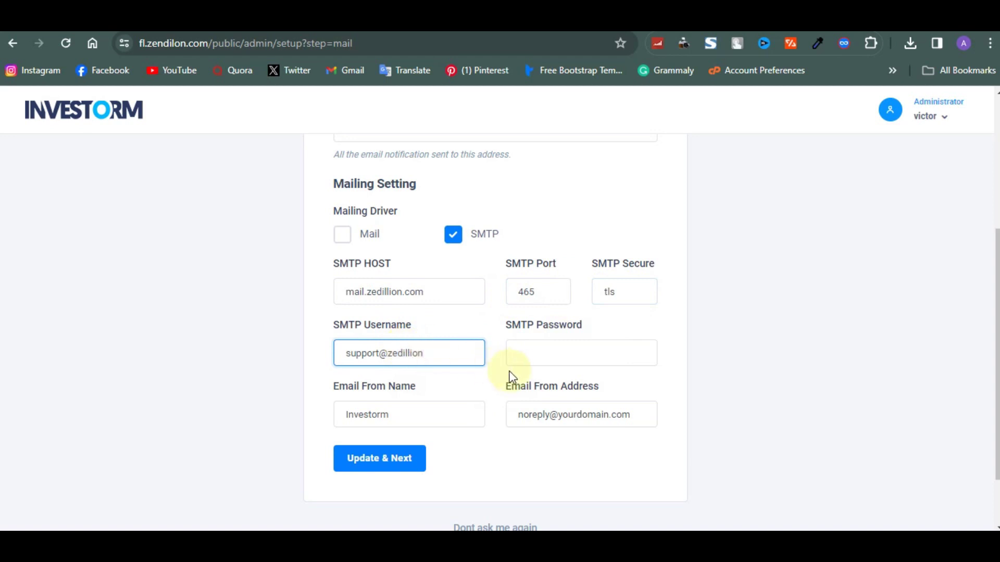
pyautogui.click(525, 354)
pyautogui.click(447, 350)
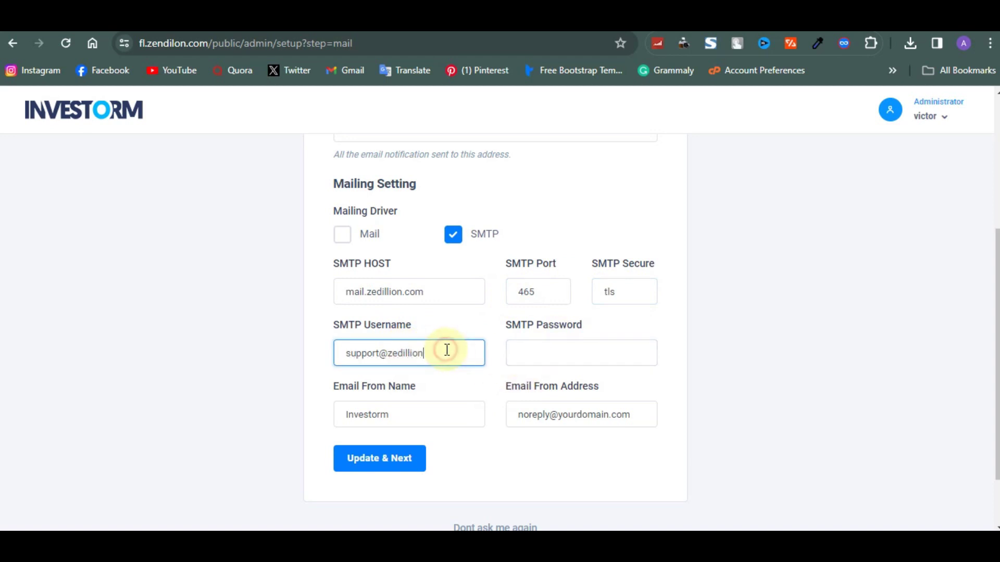
pyautogui.write('.com')
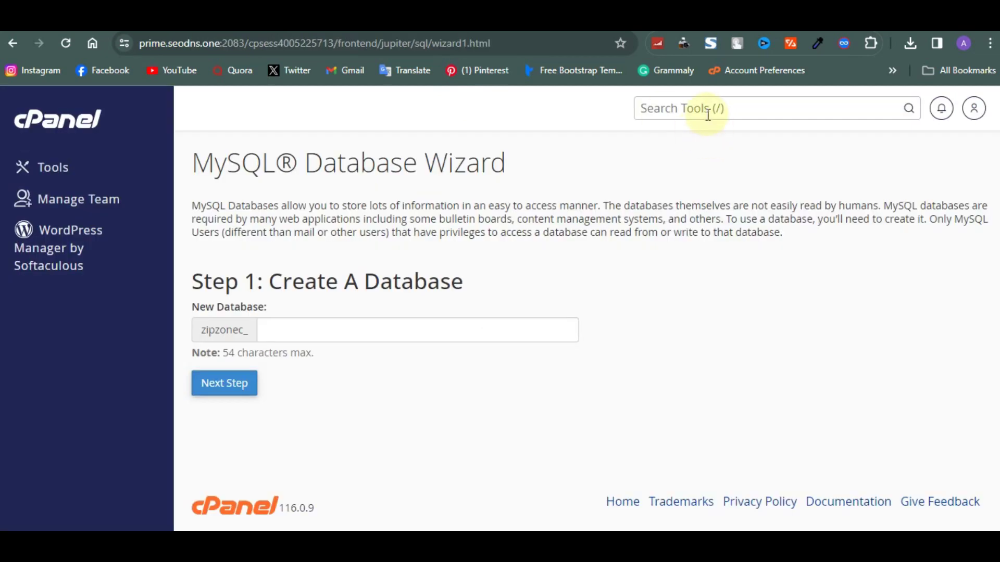
pyautogui.click(706, 110)
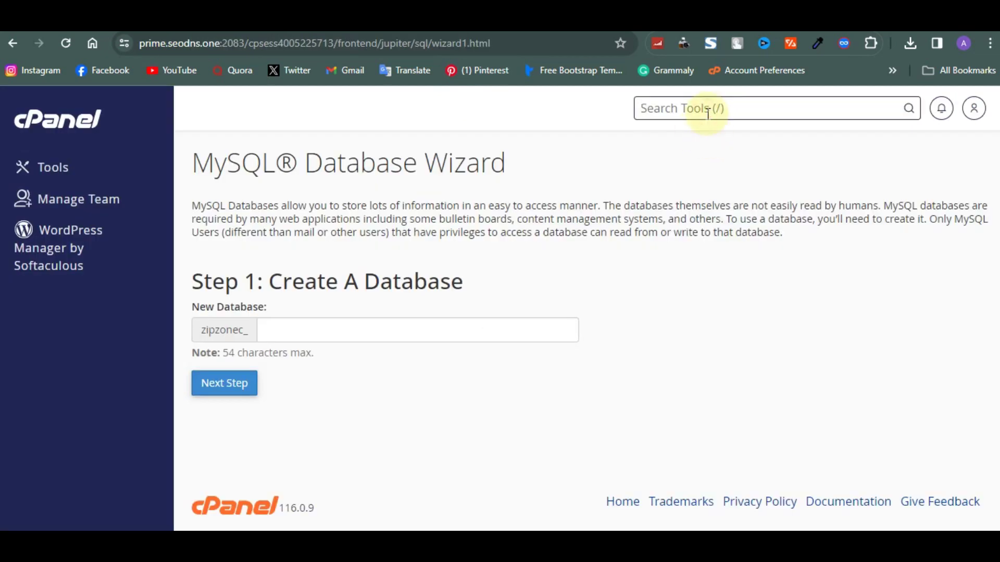
pyautogui.write('email')
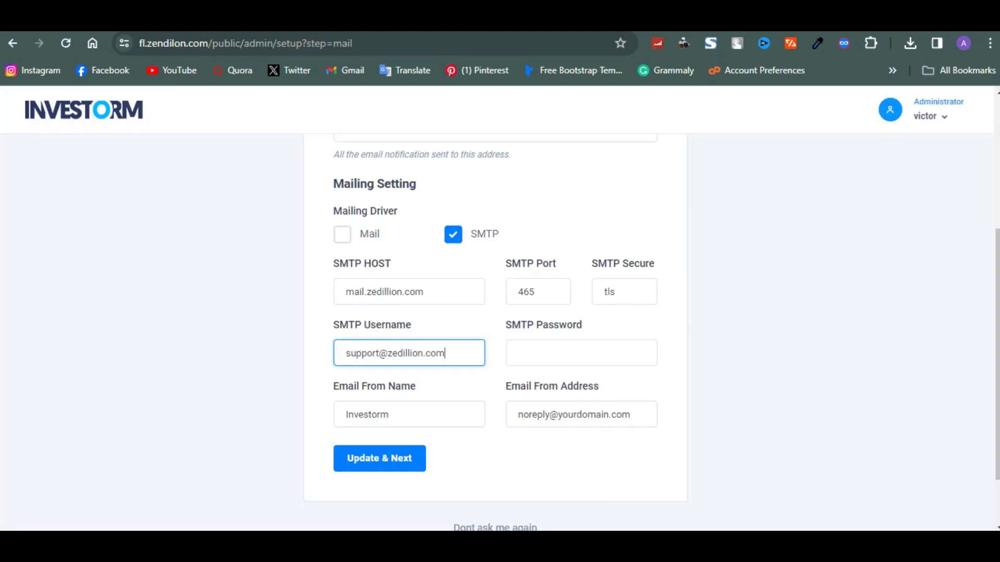
pyautogui.click(537, 346)
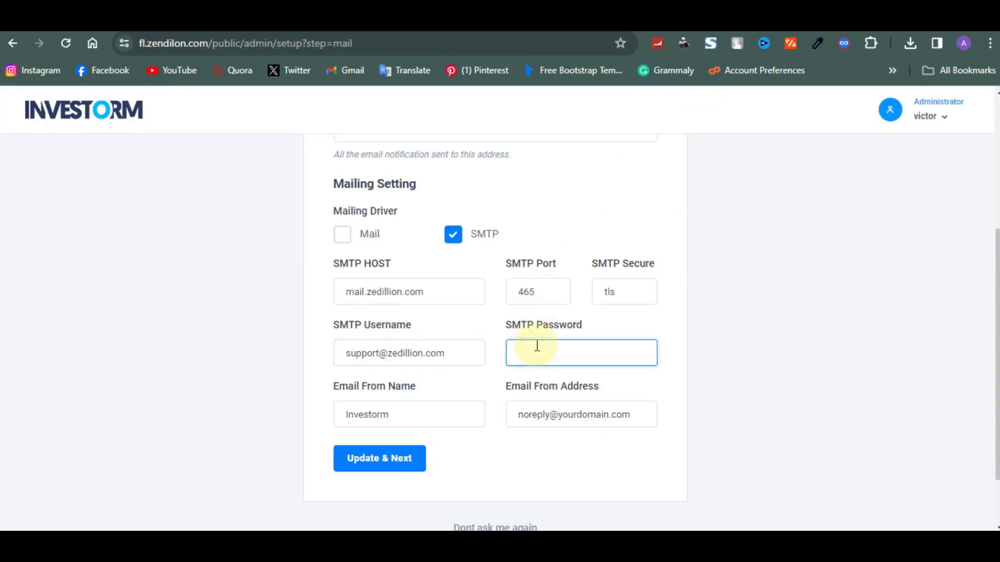
pyautogui.write('*******')
# Set sender name zedillion and a noreply address on zedillion.com, then submit.
pyautogui.doubleClick(420, 419)
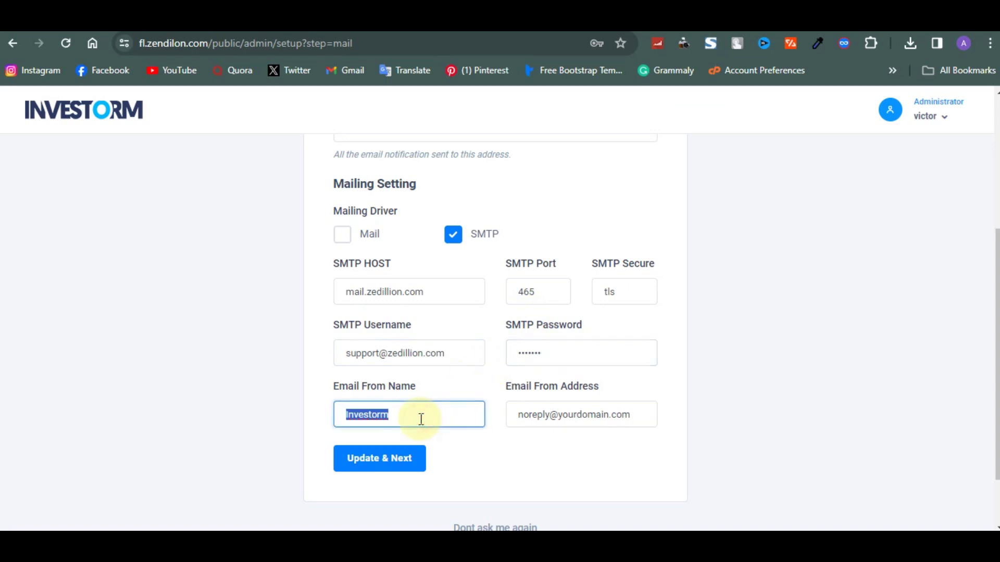
pyautogui.write('zedillion')
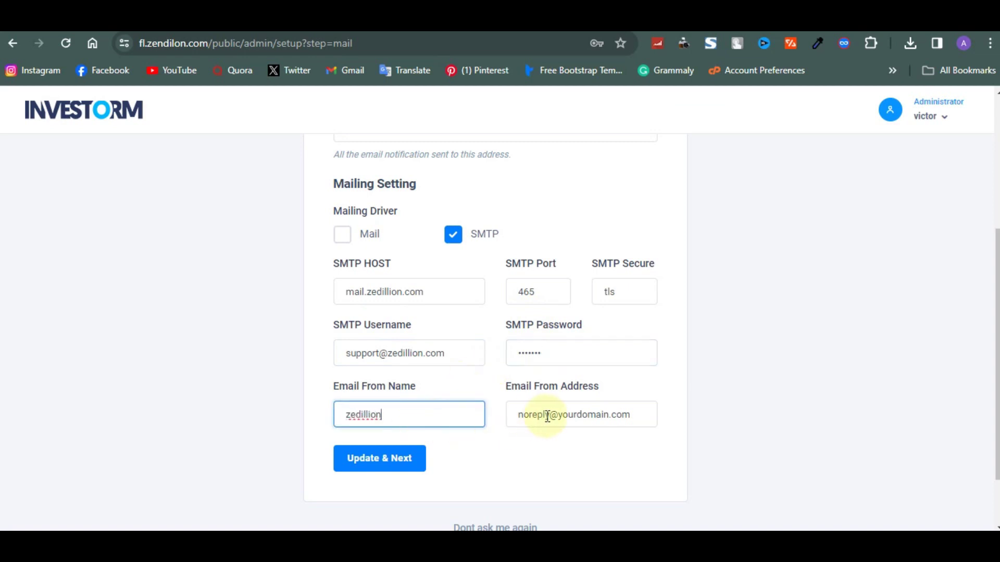
pyautogui.moveTo(558, 415); pyautogui.dragTo(647, 412)
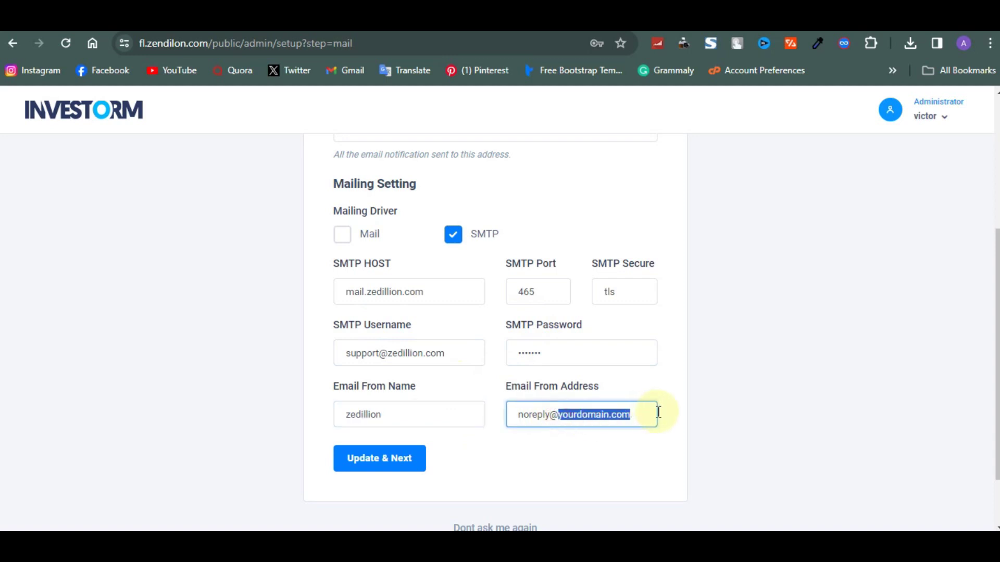
pyautogui.write('zedillion.com')
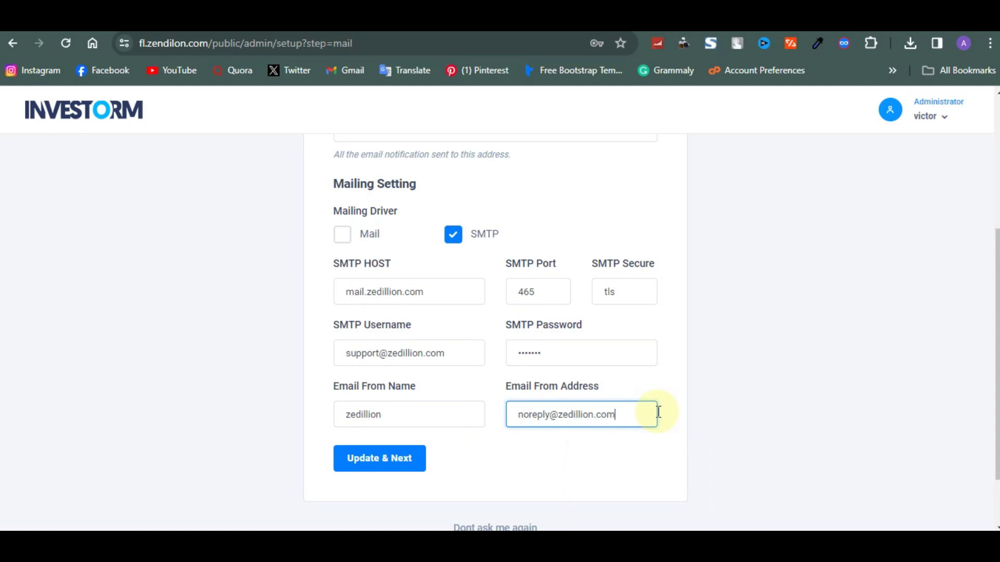
pyautogui.click(417, 467)
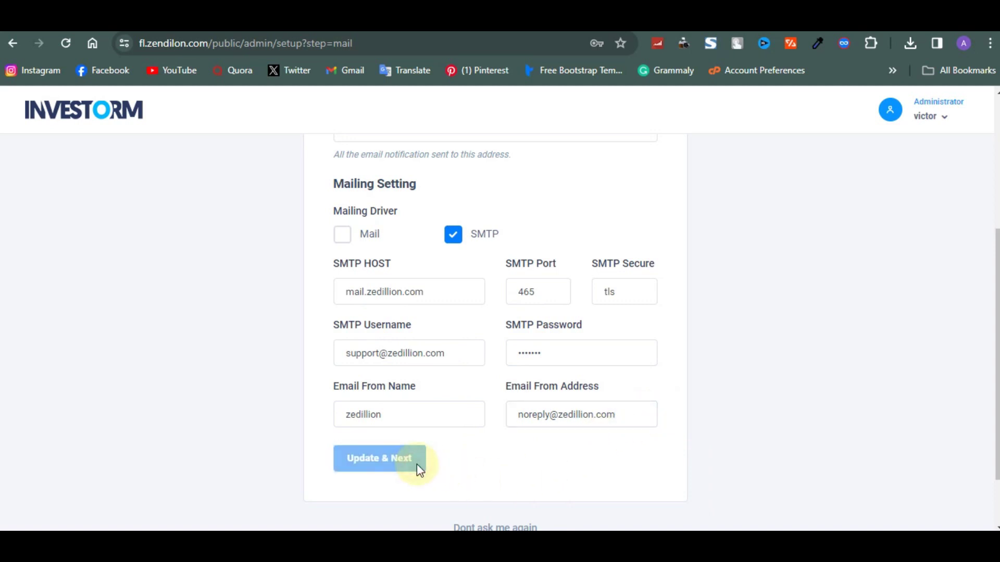
# Add the support e-mail address as Email Recipient and save the SMTP mail settings.
pyautogui.scroll(-1, 417, 464)
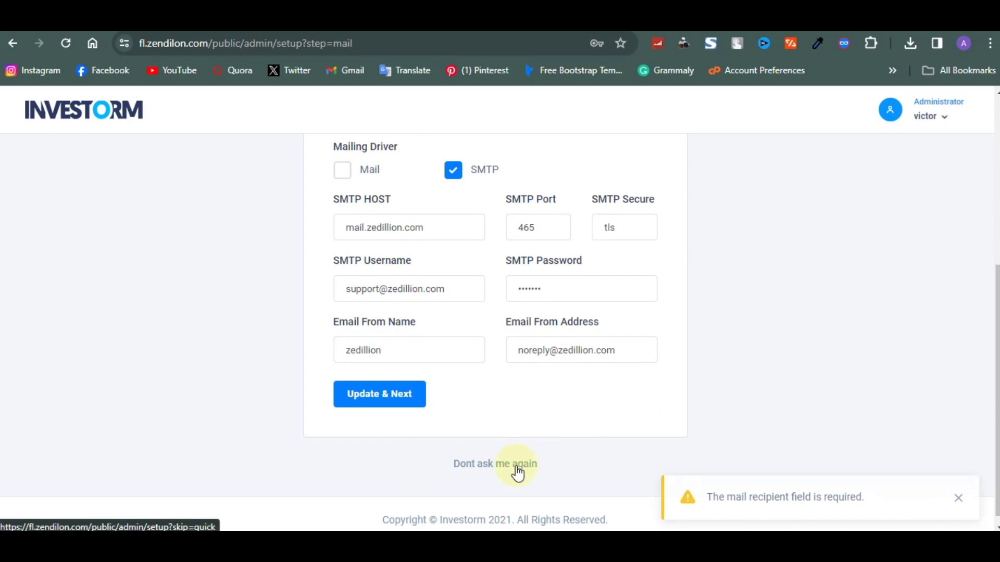
pyautogui.scroll(1, 531, 463)
pyautogui.scroll(4, 531, 462)
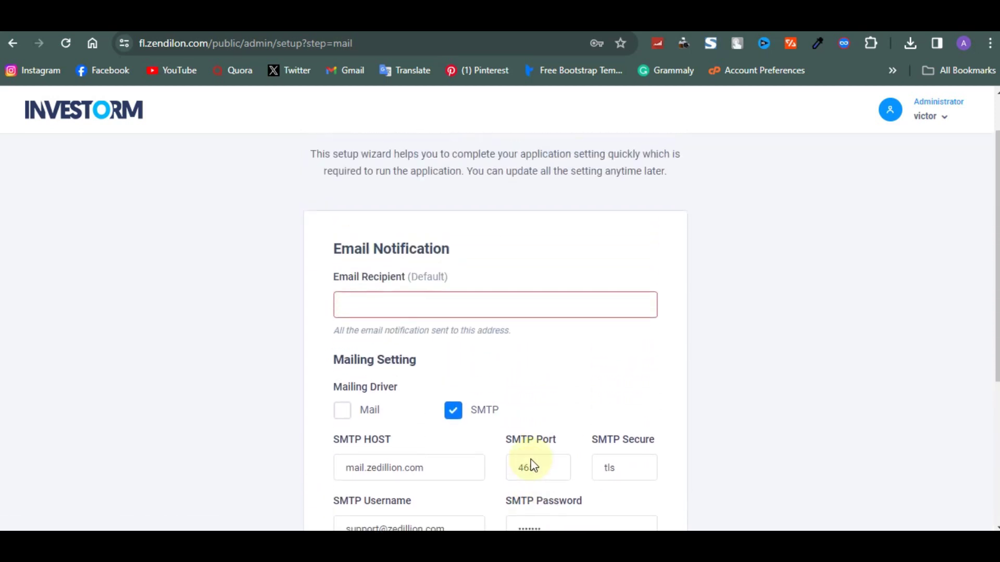
pyautogui.scroll(-1, 469, 355)
pyautogui.click(439, 283)
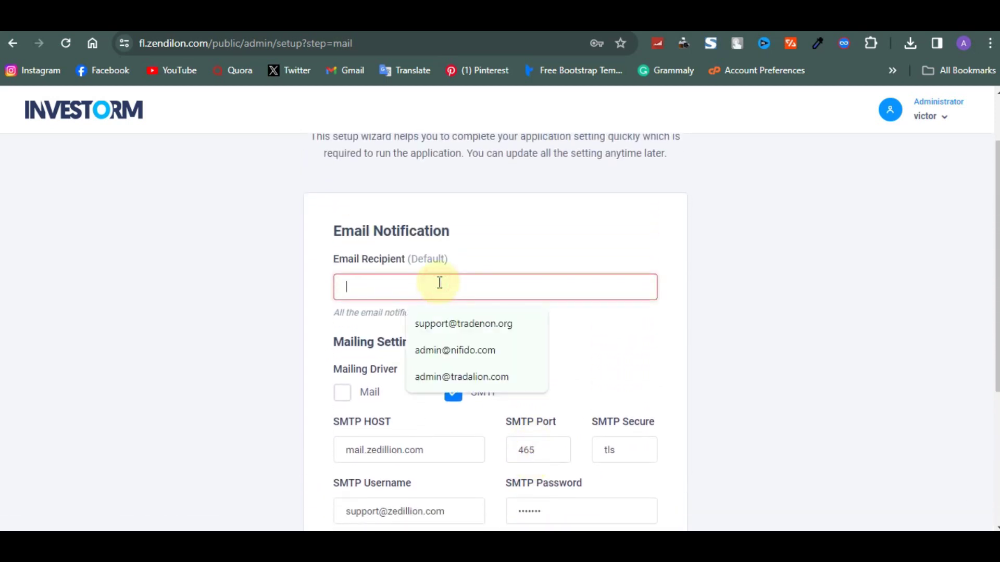
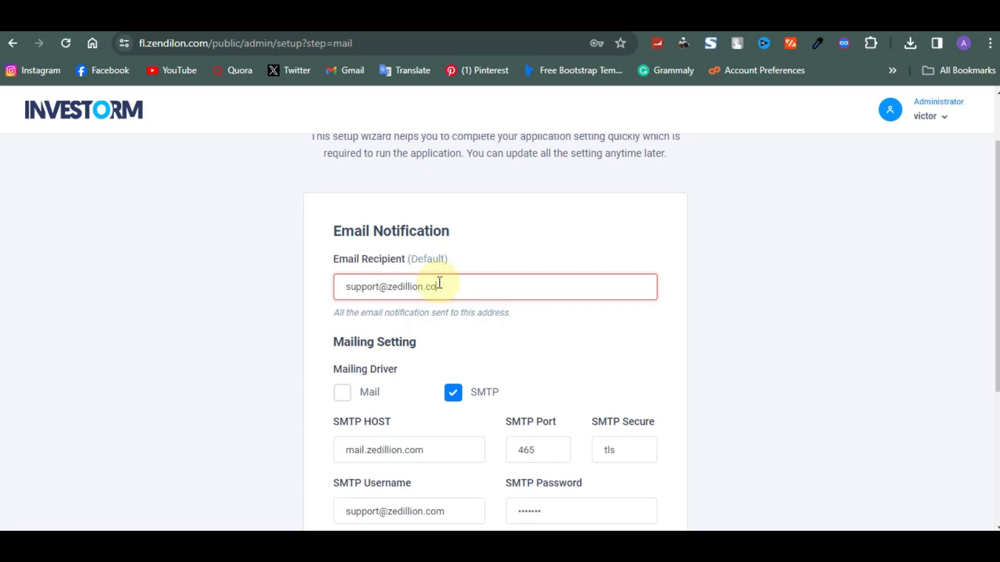
pyautogui.scroll(-4, 439, 281)
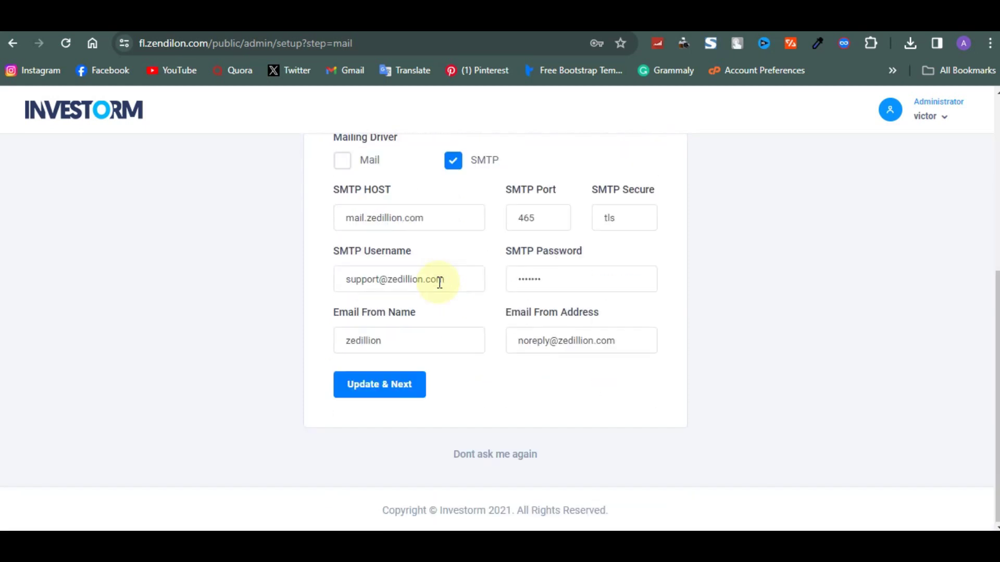
pyautogui.click(405, 396)
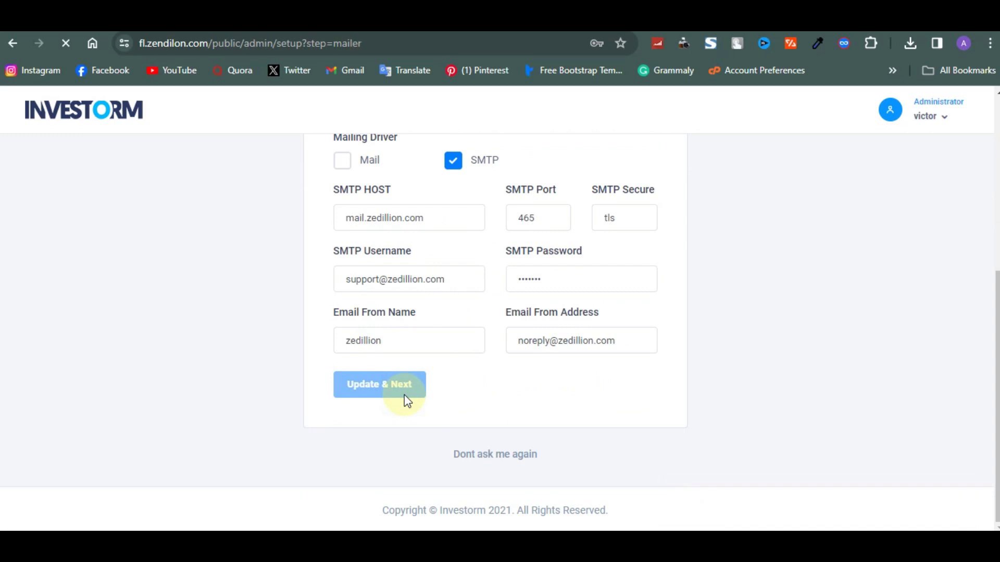
pyautogui.scroll(-2, 404, 395)
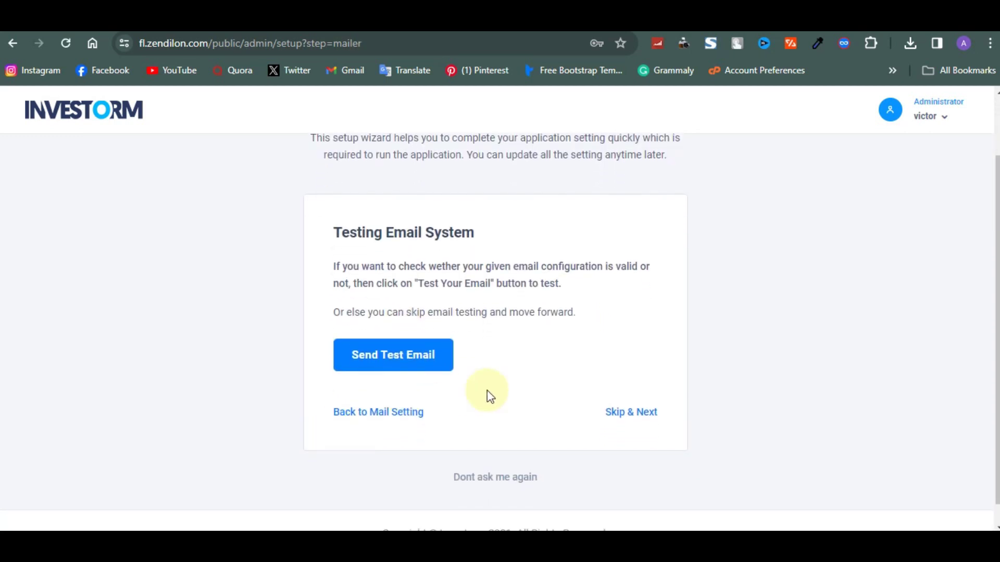
# Skip the email test, save the USD/GBP currencies, and skip payment limits.
pyautogui.click(624, 412)
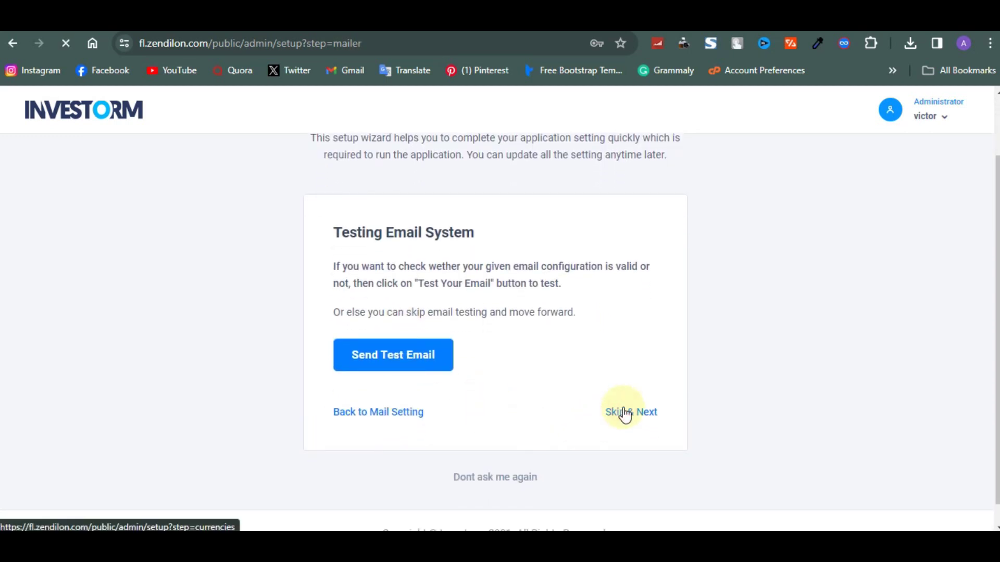
pyautogui.scroll(-2, 459, 386)
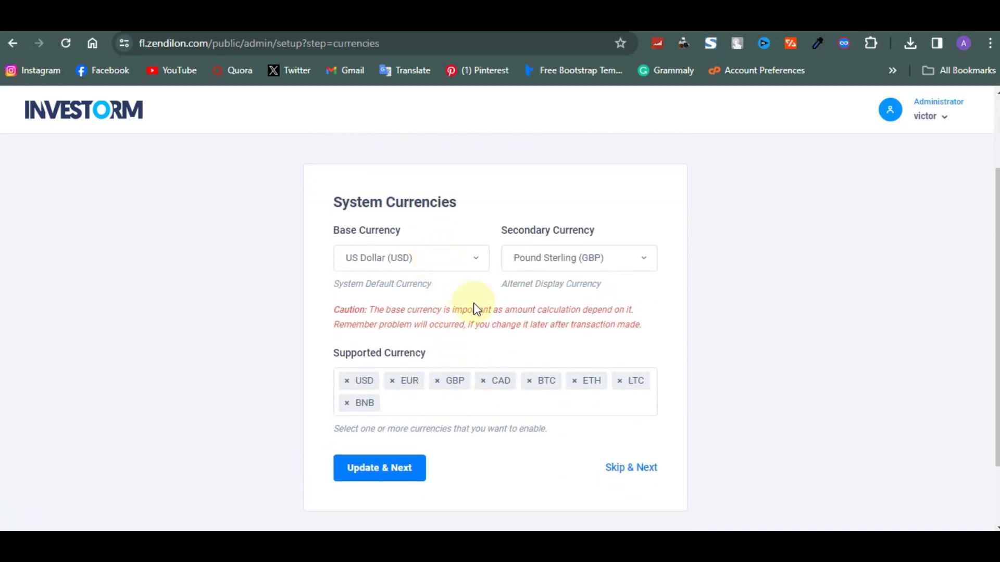
pyautogui.click(412, 475)
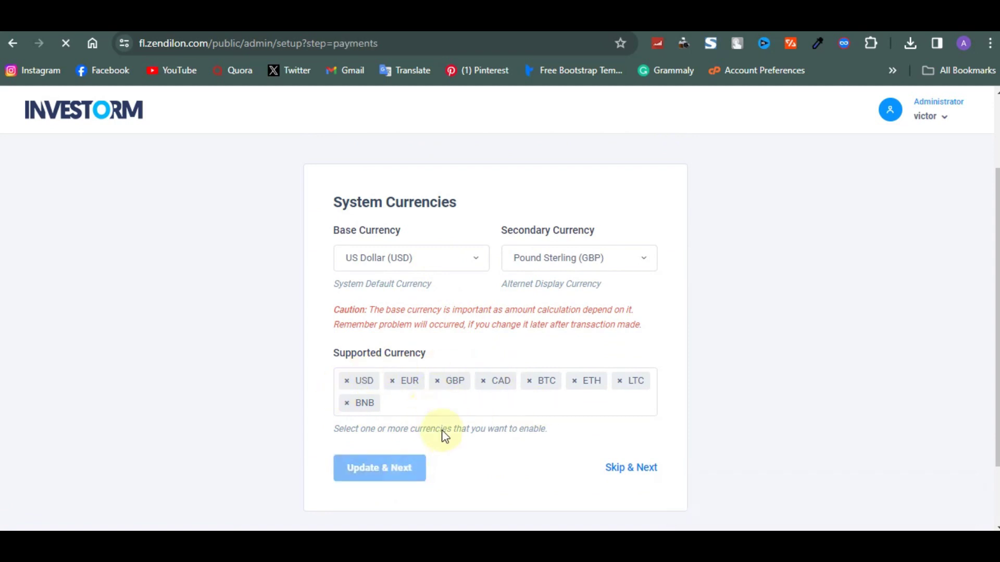
pyautogui.scroll(-3, 444, 435)
pyautogui.scroll(-2, 444, 434)
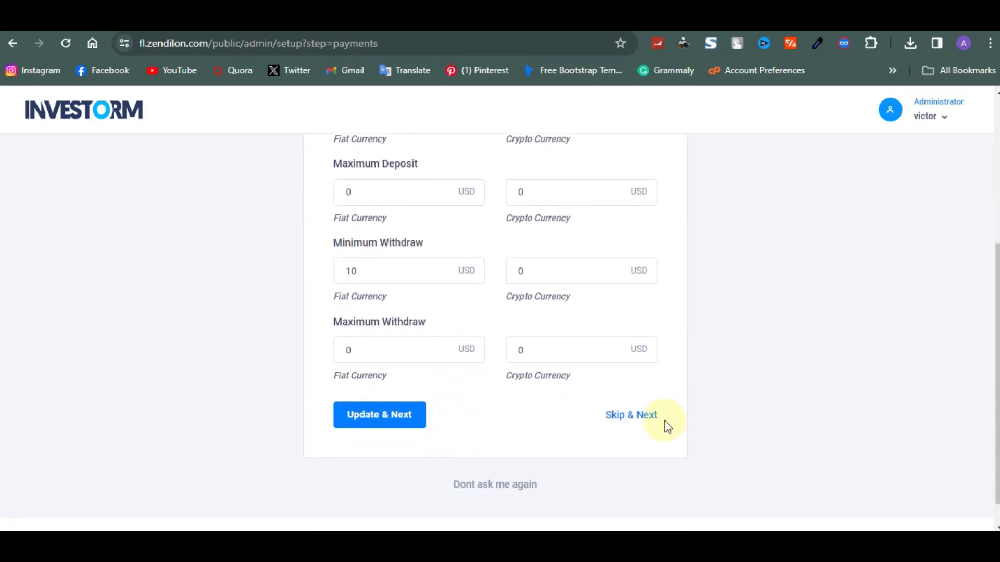
pyautogui.click(631, 416)
# Set Crypto Decimal Display to 4 and finish the quick setup.
pyautogui.scroll(4, 552, 312)
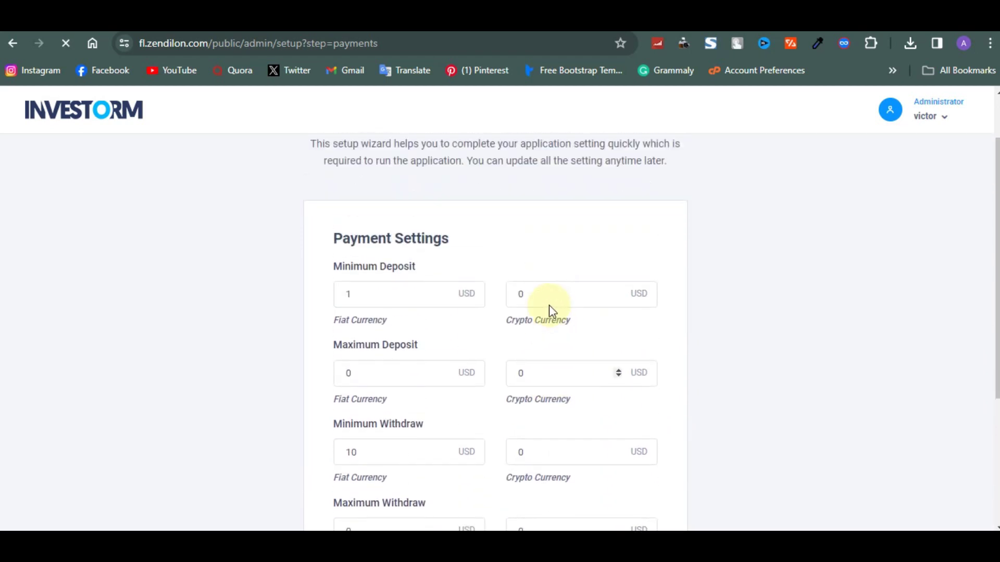
pyautogui.scroll(-2, 550, 305)
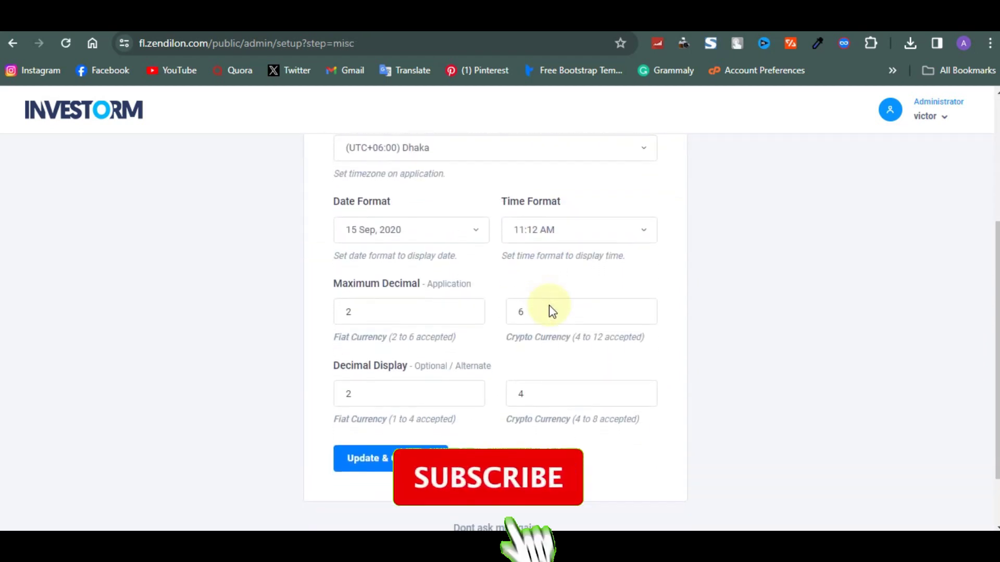
pyautogui.scroll(3, 518, 399)
pyautogui.scroll(-2, 517, 407)
pyautogui.click(517, 407)
pyautogui.write('4')
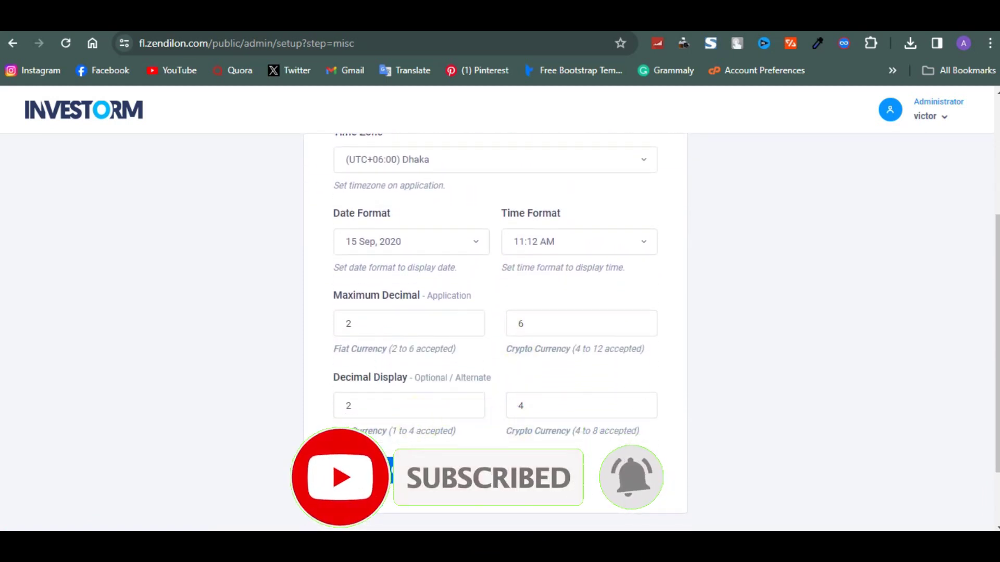
pyautogui.press('Return')
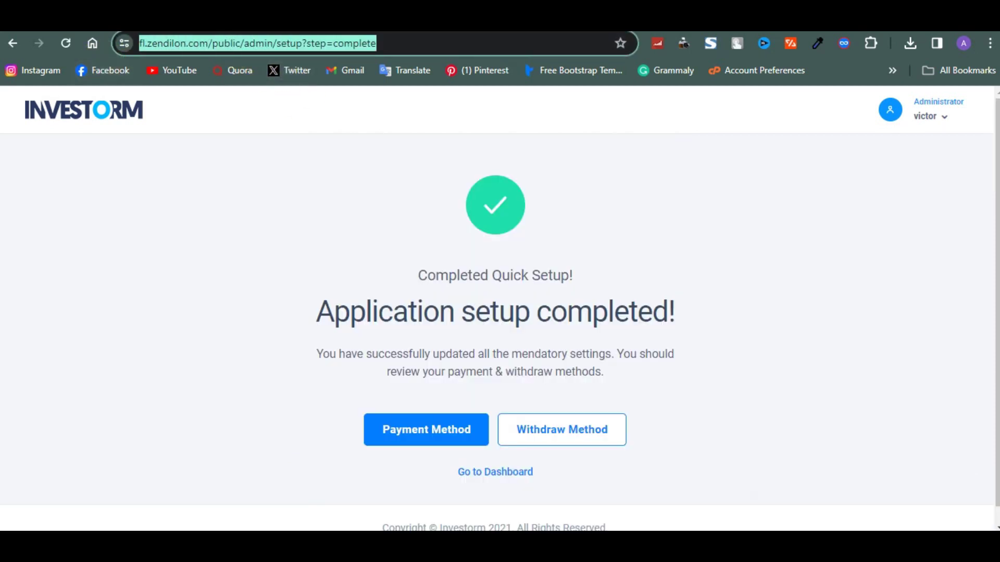
pyautogui.press('BackSpace')
pyautogui.write('https://fl.zendilon.com/public')
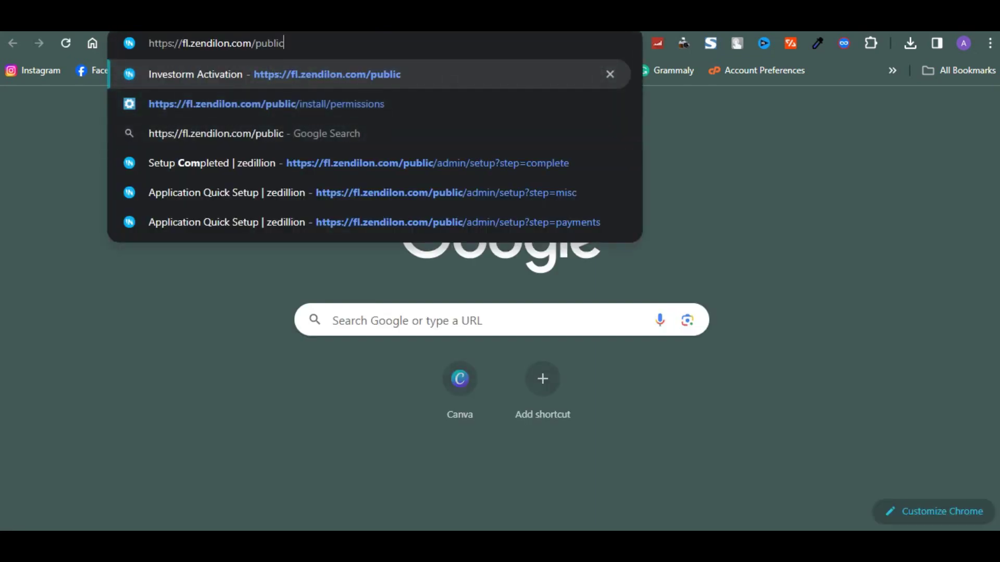
pyautogui.press('Return')
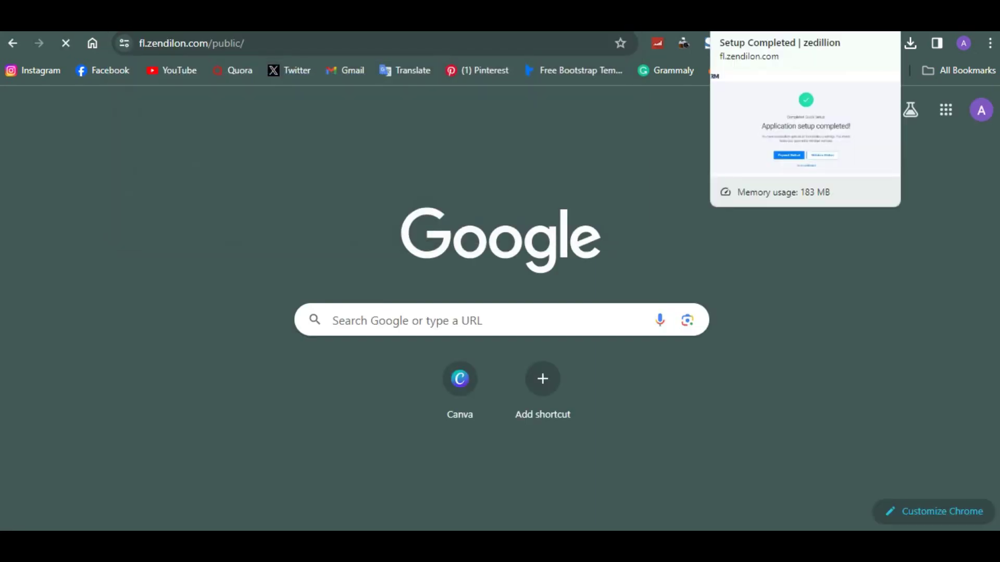
pyautogui.scroll(-1, 550, 341)
pyautogui.scroll(1, 550, 341)
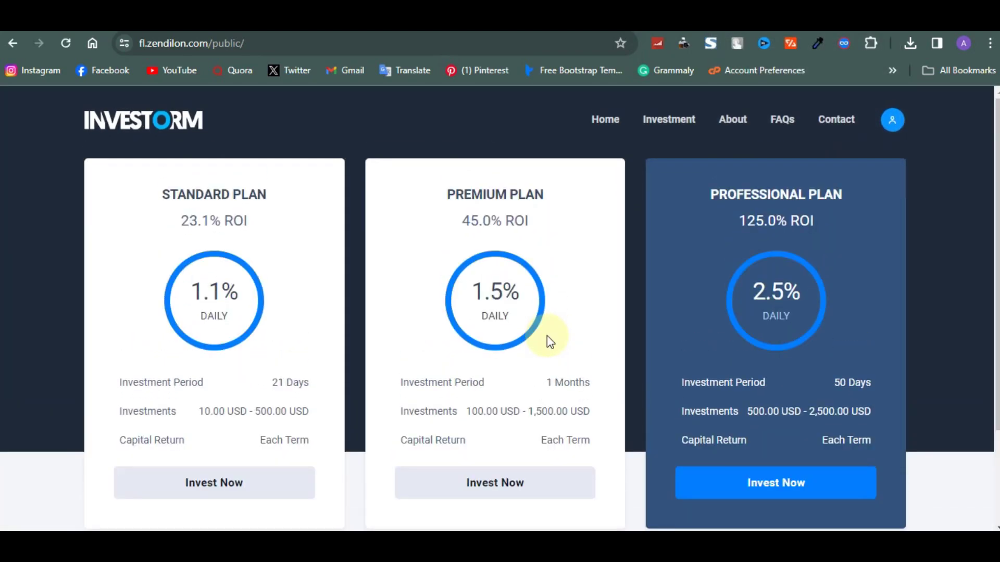
pyautogui.scroll(-2, 547, 339)
pyautogui.scroll(1, 546, 341)
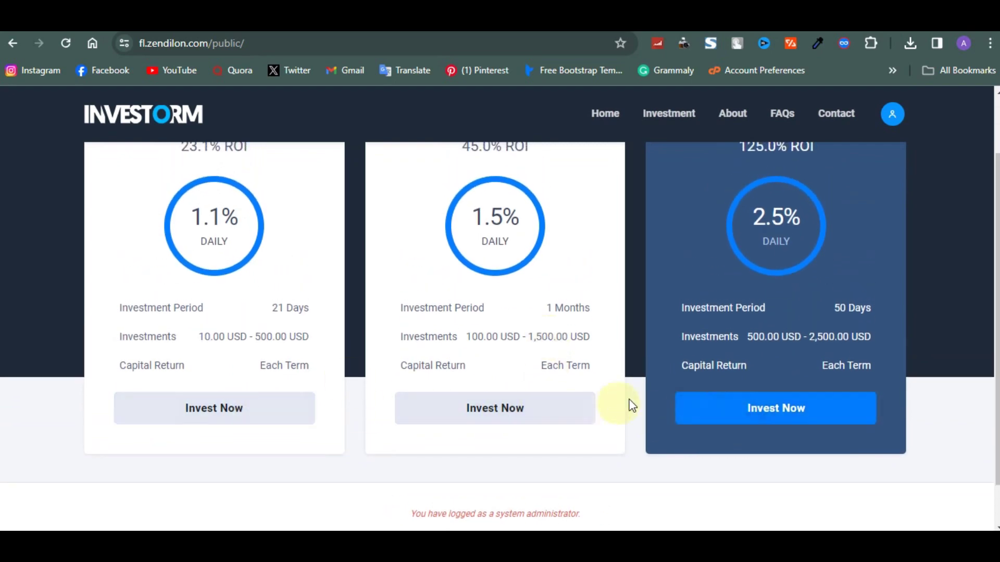
pyautogui.scroll(2, 698, 408)
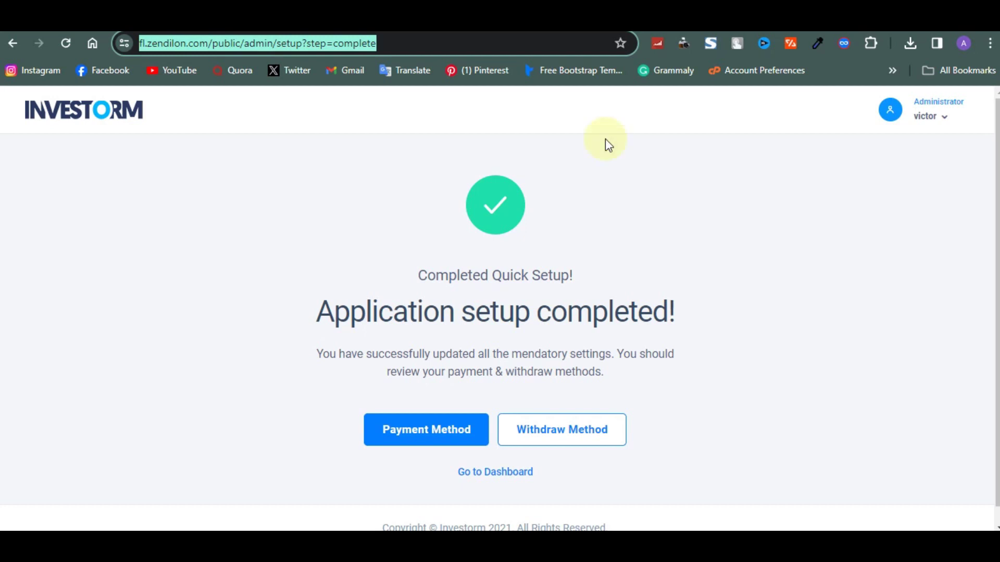
pyautogui.scroll(-1, 546, 284)
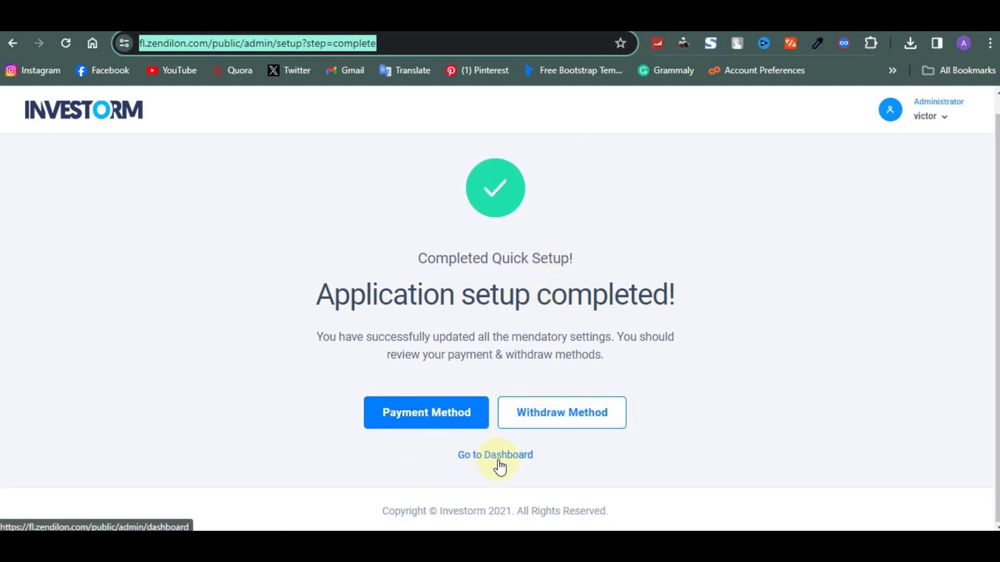
# Open the admin dashboard and review its User Activities and Total Stats.
pyautogui.click(481, 465)
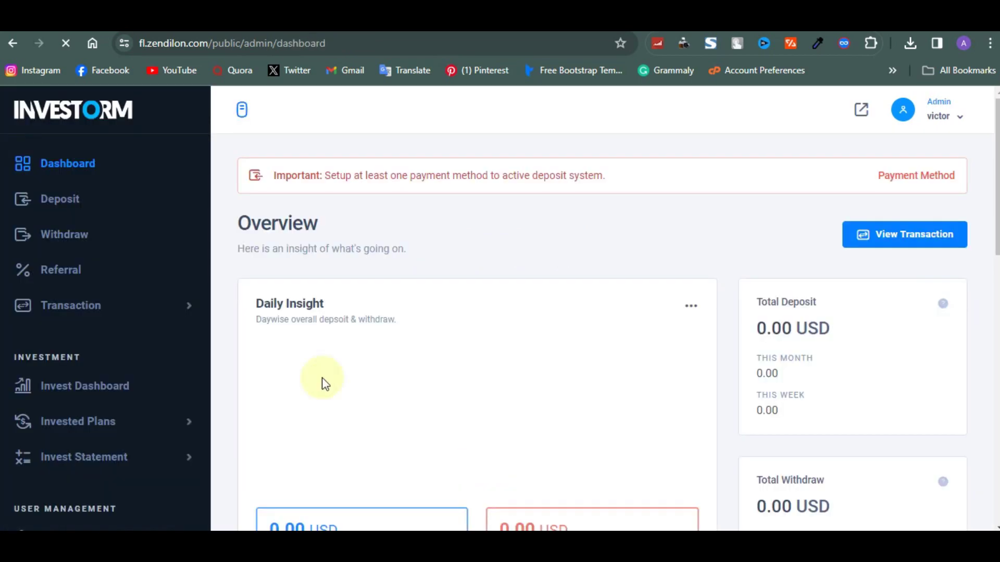
pyautogui.scroll(-2, 136, 387)
pyautogui.scroll(-2, 139, 390)
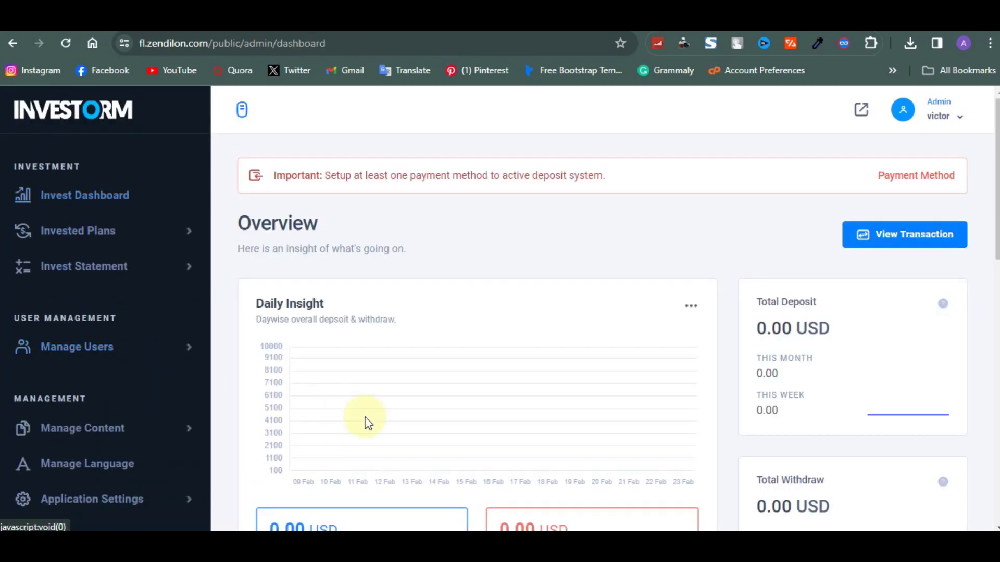
pyautogui.scroll(-10, 368, 420)
pyautogui.scroll(4, 121, 307)
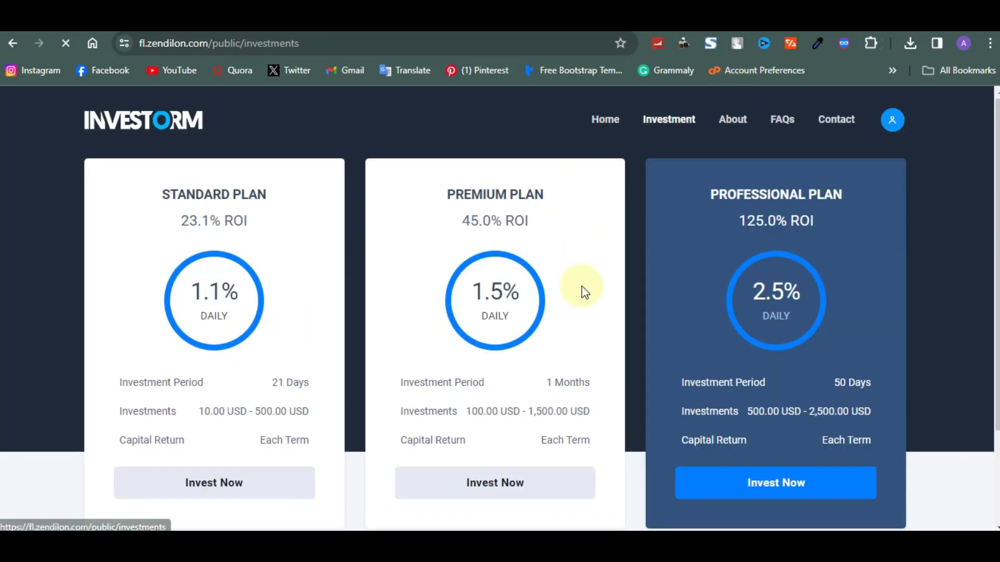
pyautogui.scroll(-9, 582, 289)
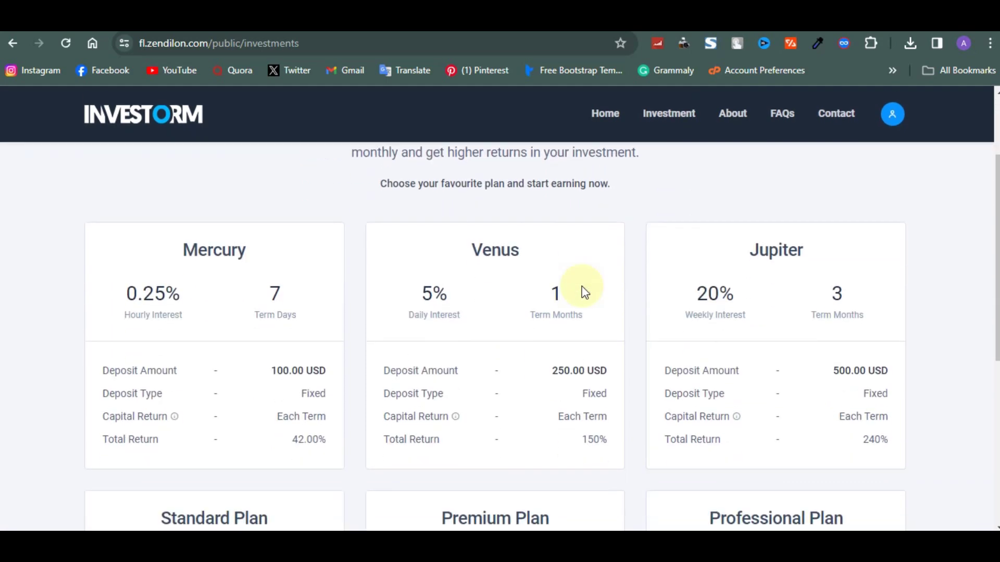
pyautogui.scroll(10, 585, 290)
# Return to the public home page and try Invest Now on an investment plan.
pyautogui.click(604, 115)
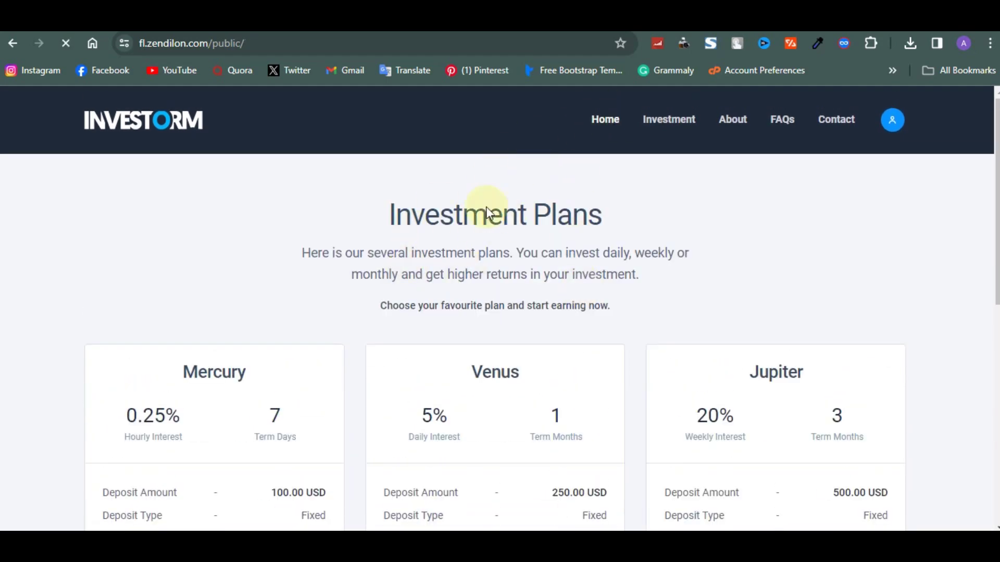
pyautogui.scroll(-2, 448, 310)
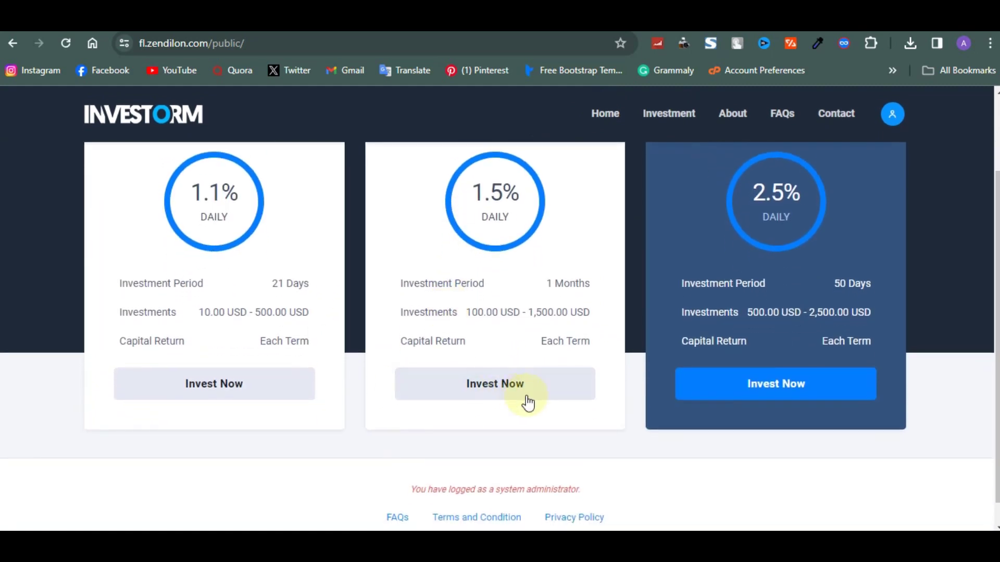
pyautogui.click(713, 394)
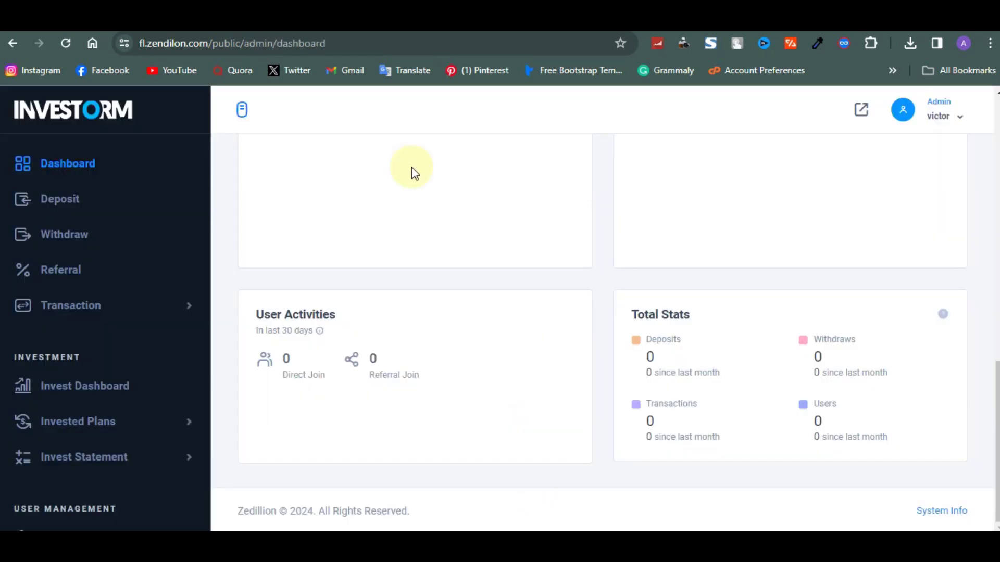
pyautogui.scroll(-3, 92, 439)
pyautogui.scroll(3, 91, 439)
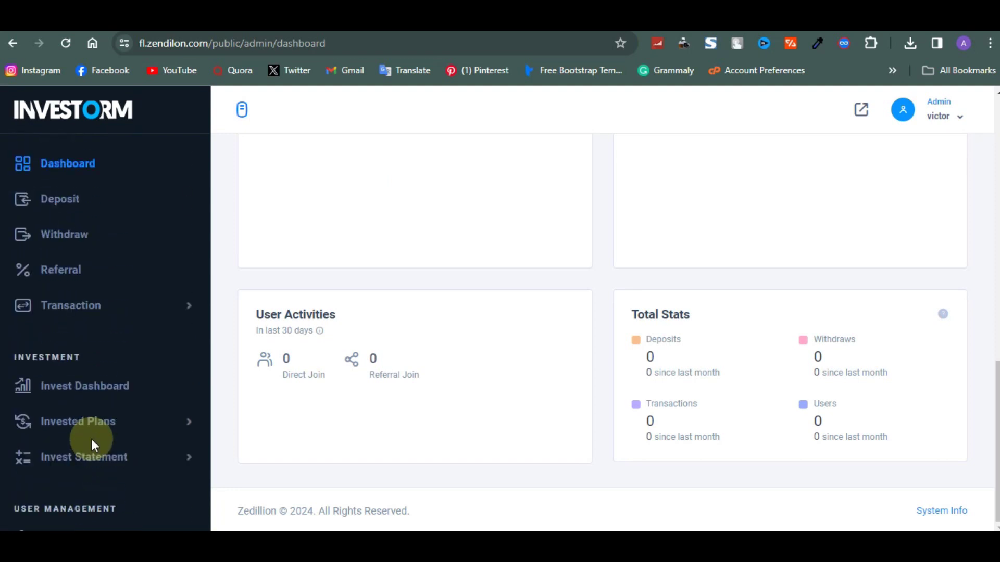